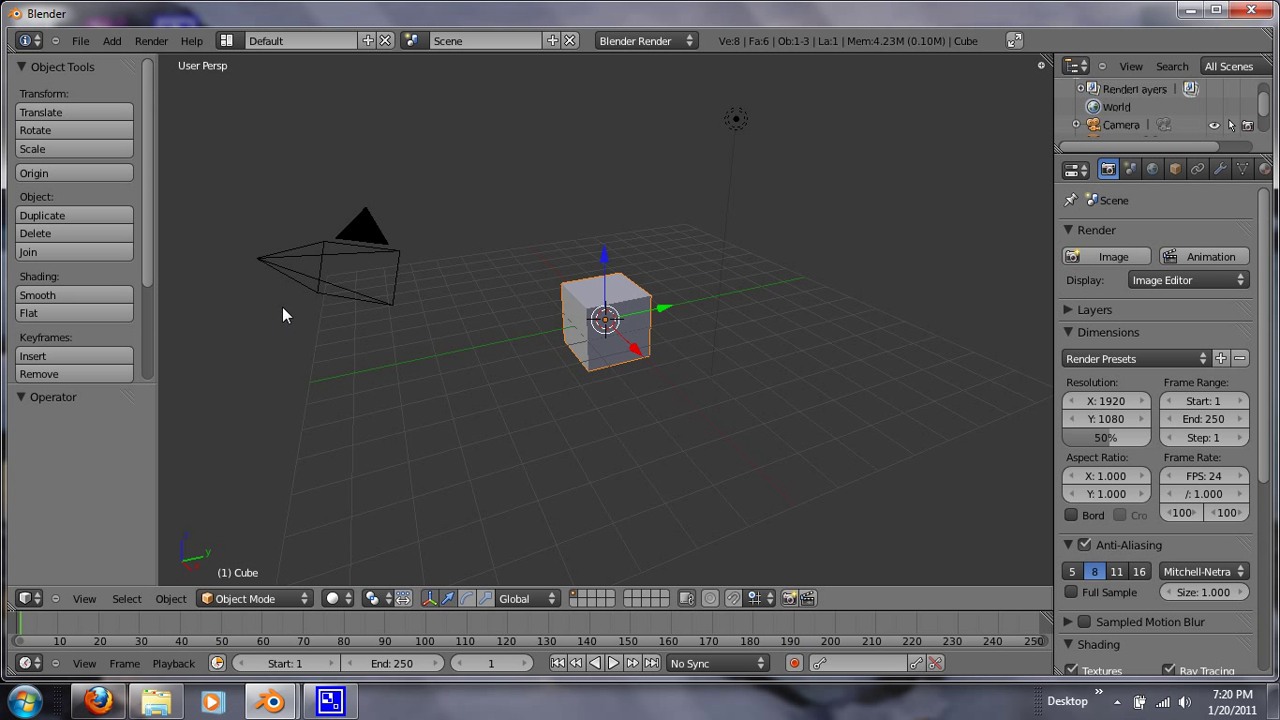
# - Orbit the view back and forth around the default cube to see it from several sides
pyautogui.moveTo(283, 308); pyautogui.dragTo(262, 280, button='middle')
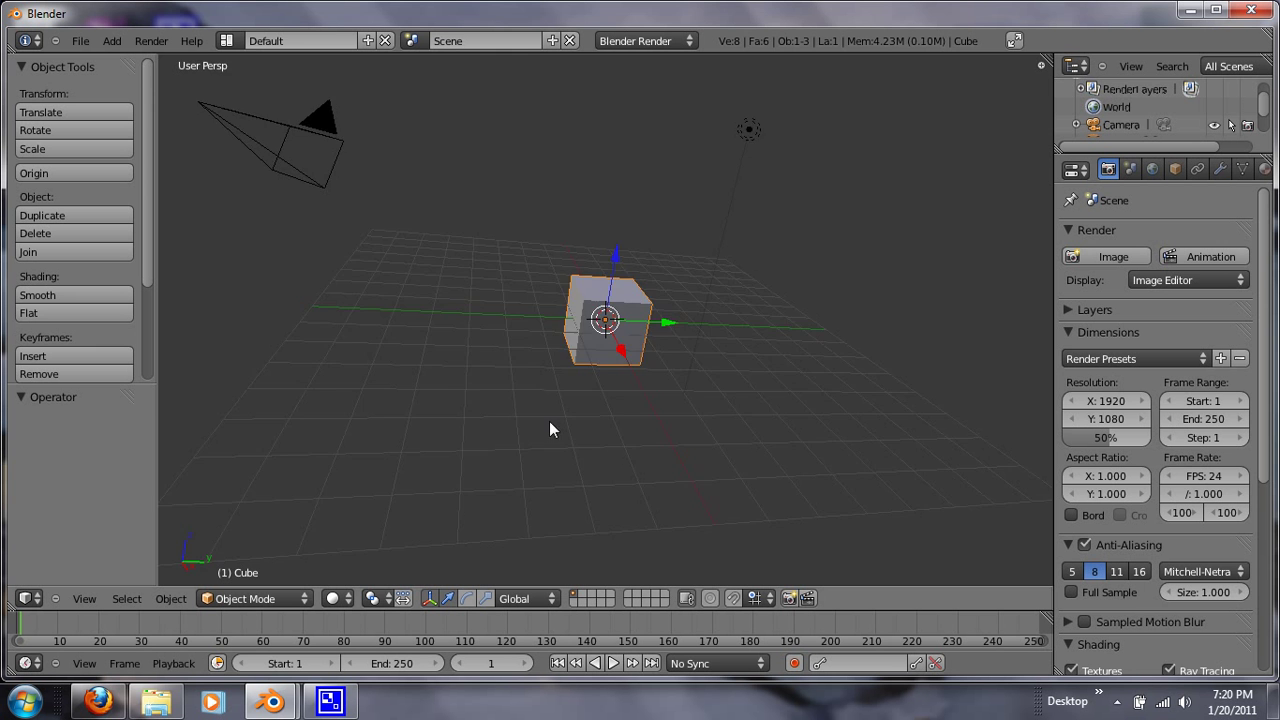
pyautogui.moveTo(550, 422)
pyautogui.mouseDown(button='middle')
pyautogui.moveTo(334, 329)
pyautogui.moveTo(600, 409)
pyautogui.moveTo(697, 415)
pyautogui.moveTo(543, 420)
pyautogui.mouseUp(button='middle')
pyautogui.moveTo(630, 426); pyautogui.dragTo(590, 420, button='middle')
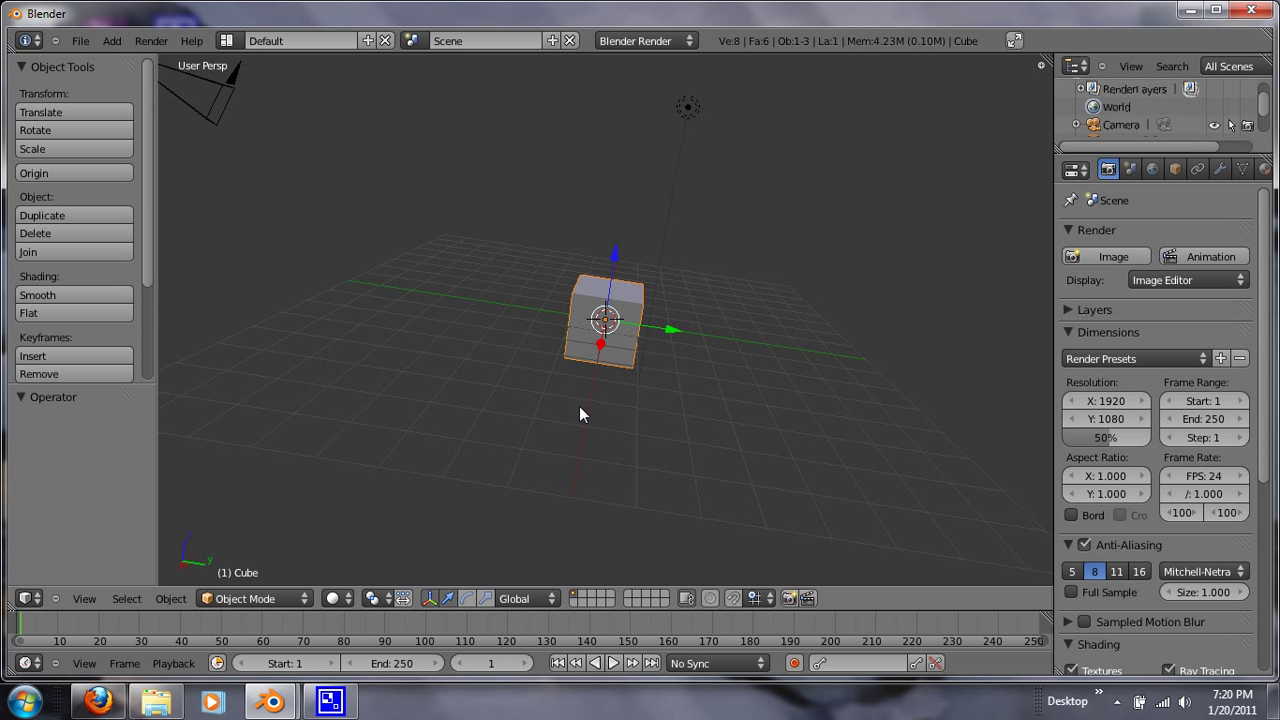
# - Cycle through camera, front, right, top, back, left and bottom views, ending on top view
pyautogui.press('KP_0')
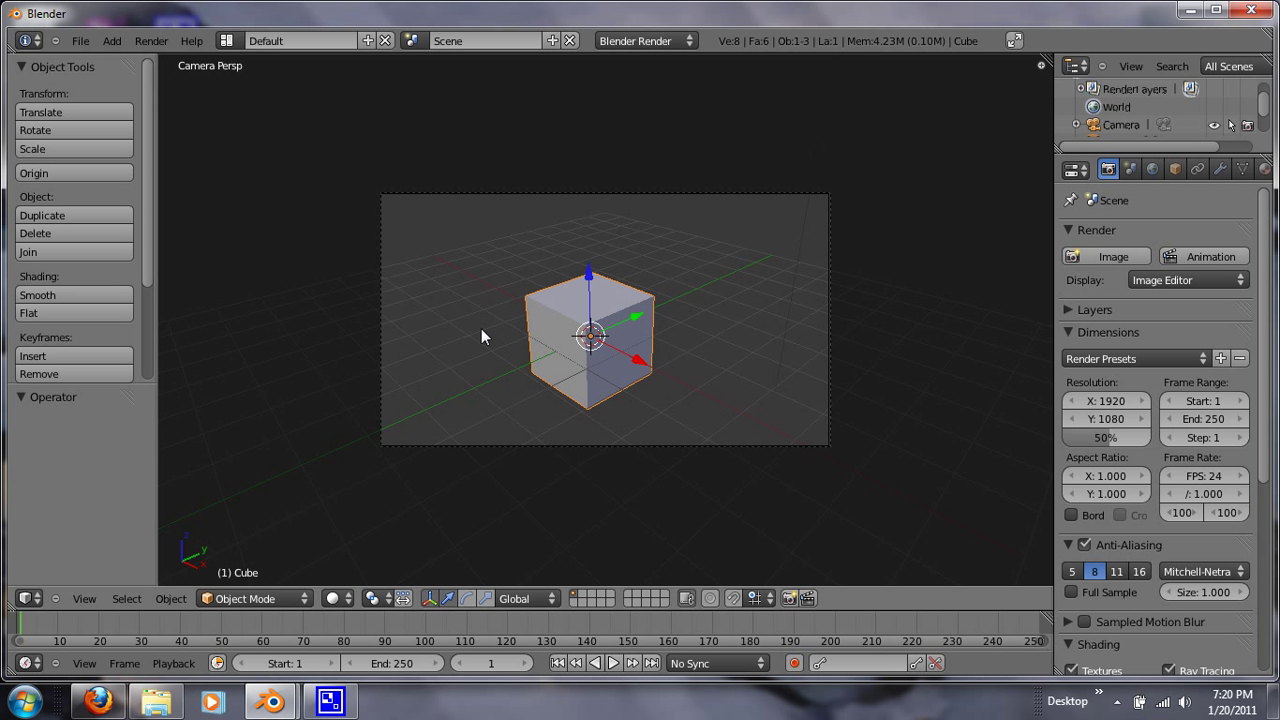
pyautogui.press('KP_1')
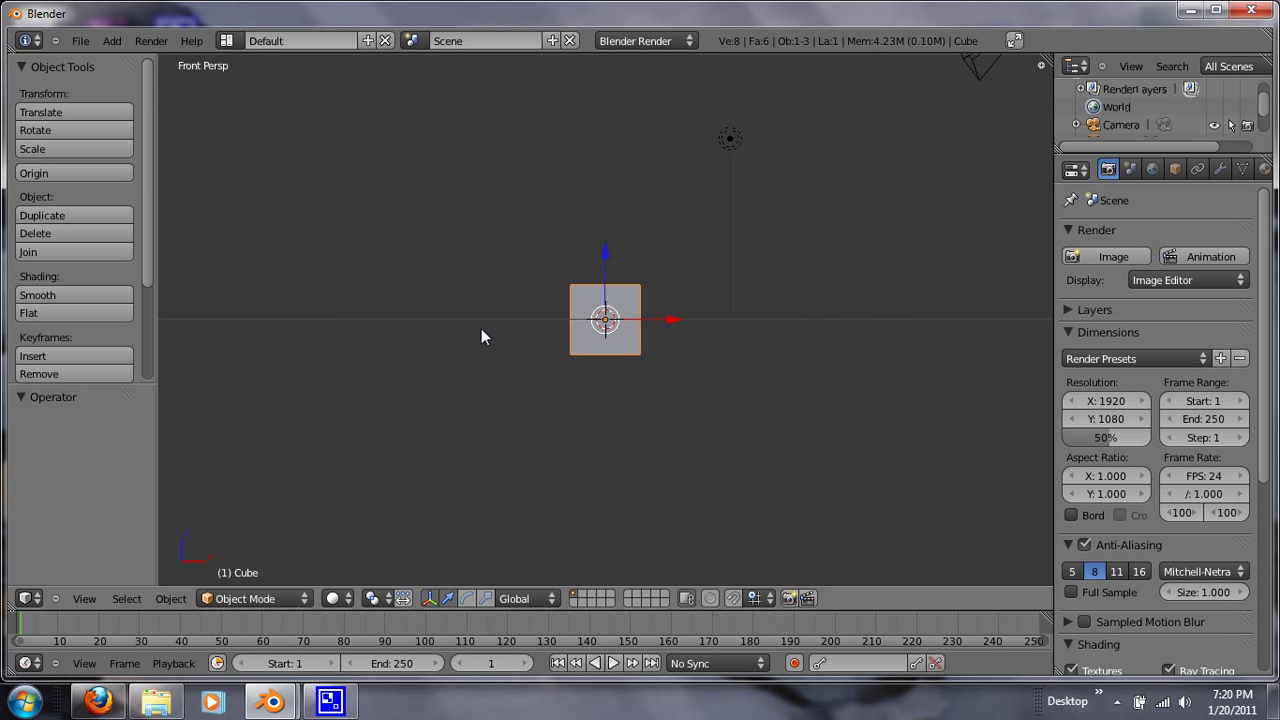
pyautogui.press('KP_3')
pyautogui.press('KP_7')
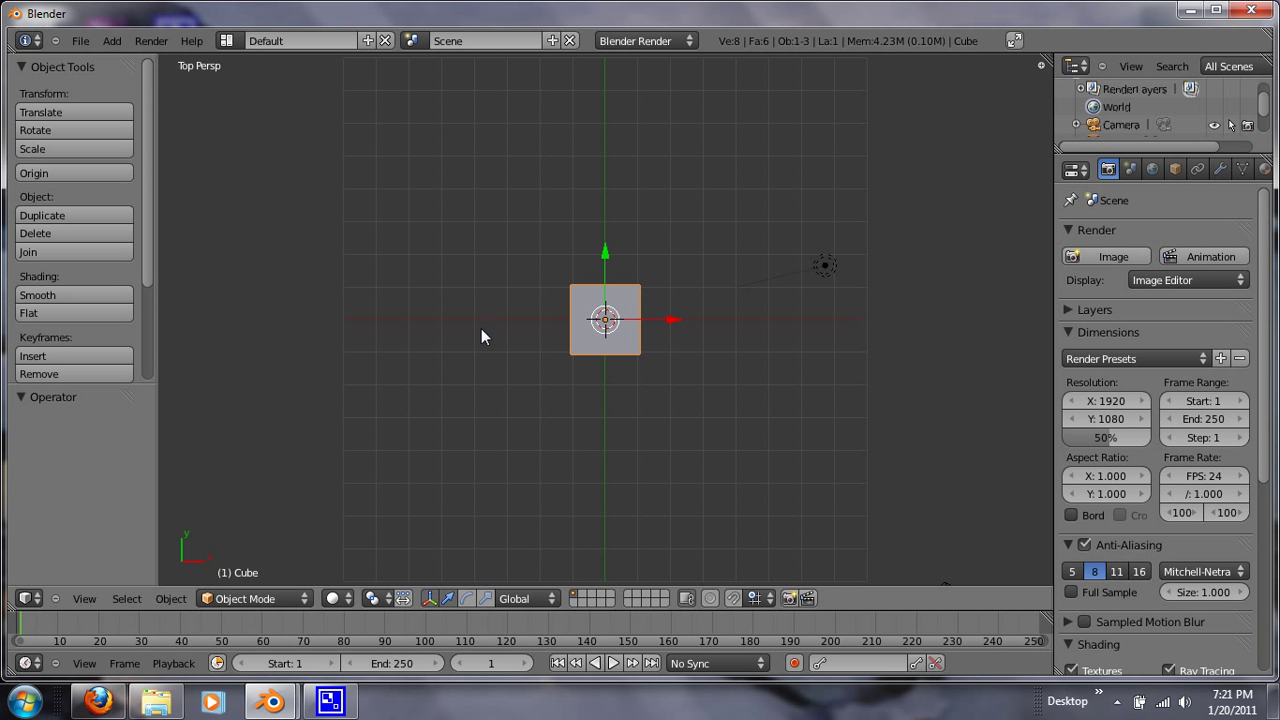
pyautogui.press('ctrl+KP_1')
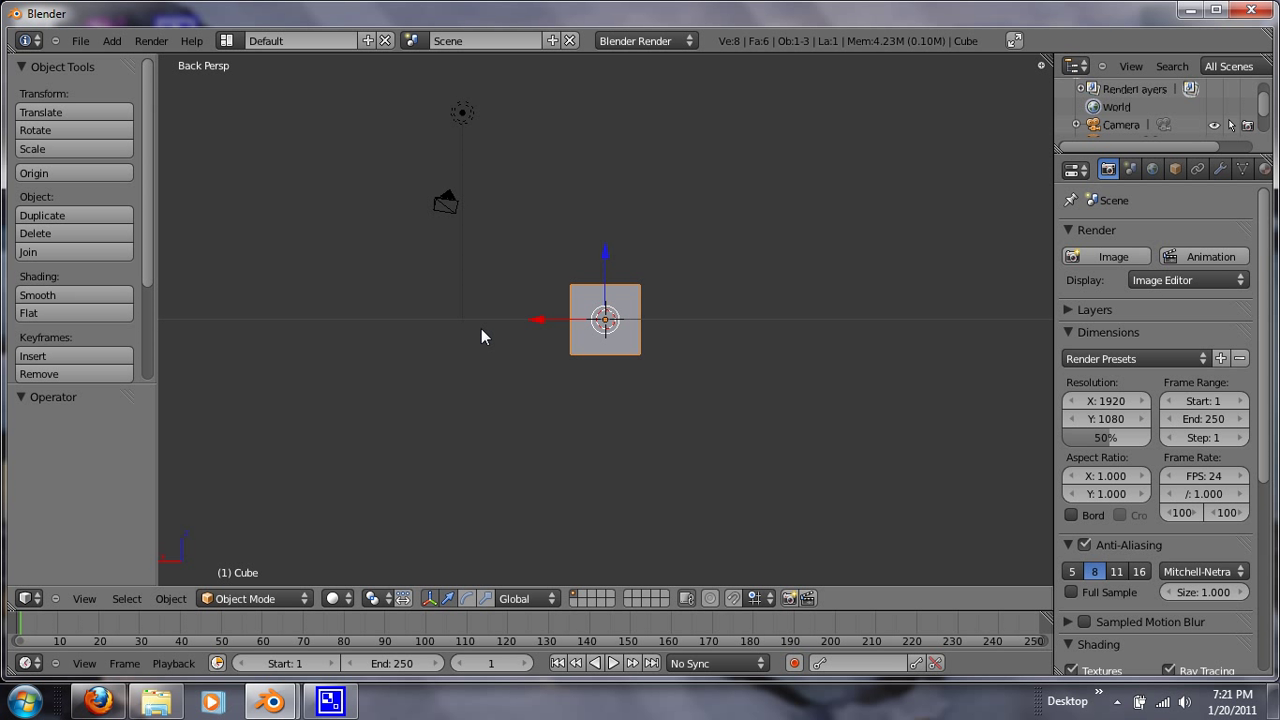
pyautogui.press('ctrl+KP_3')
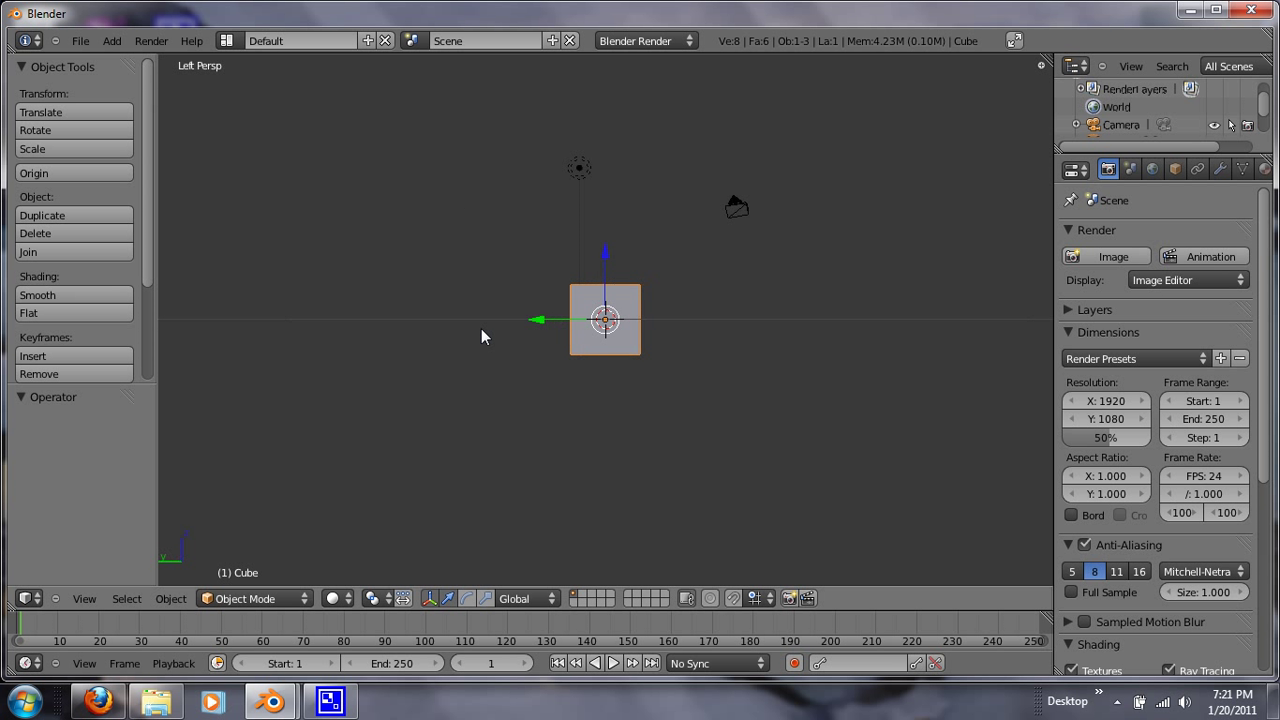
pyautogui.press('ctrl+KP_7')
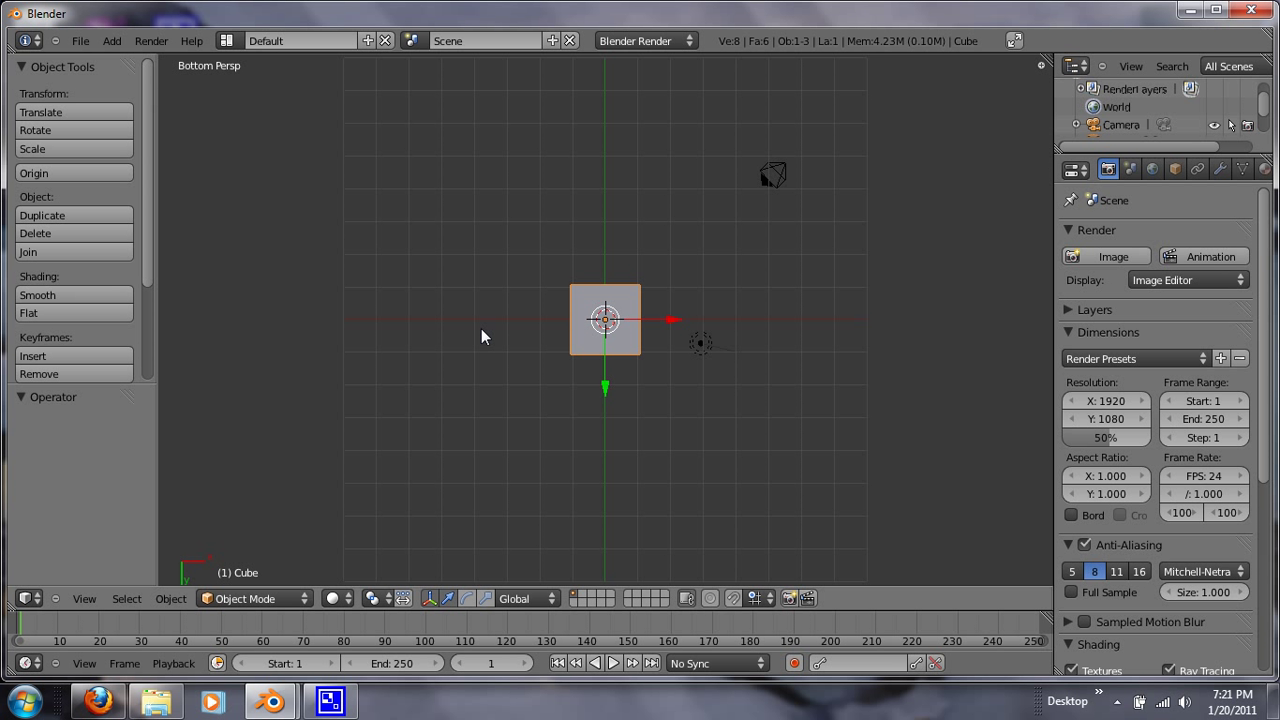
pyautogui.press('KP_7')
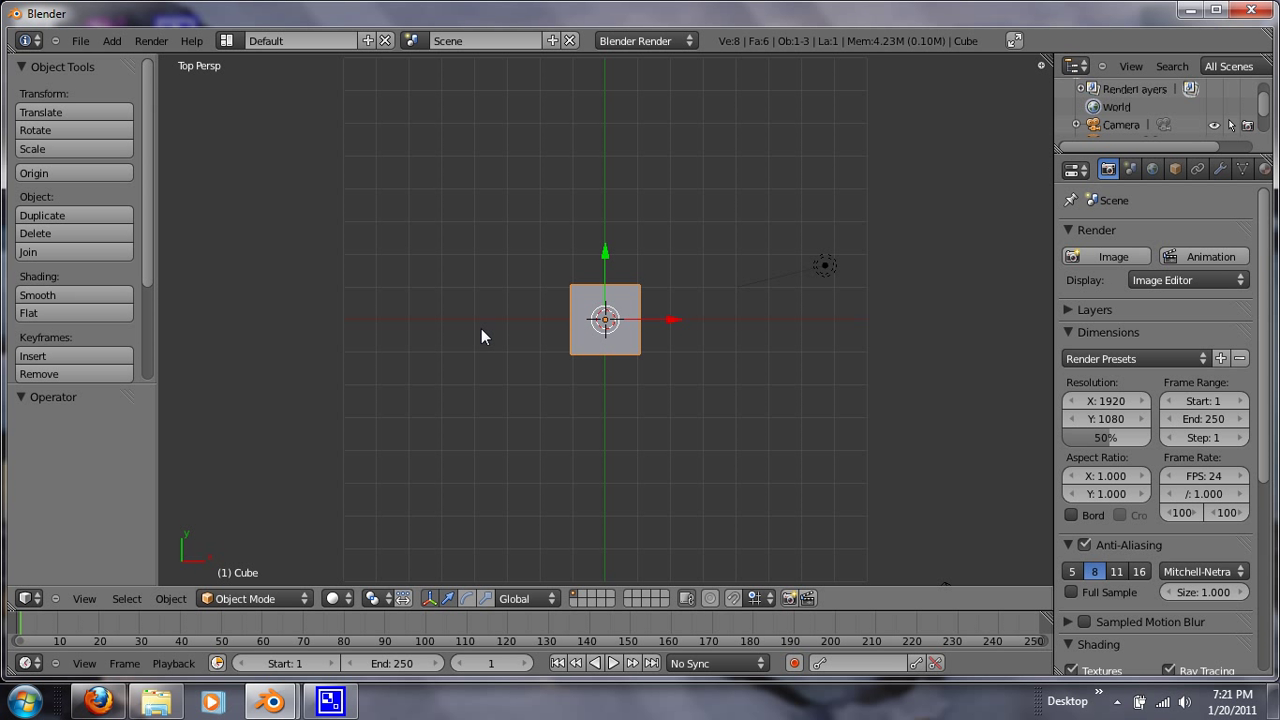
# - Check the camera view and front view of the cube, then orbit freely in perspective
pyautogui.moveTo(629, 467); pyautogui.dragTo(464, 418, button='middle')
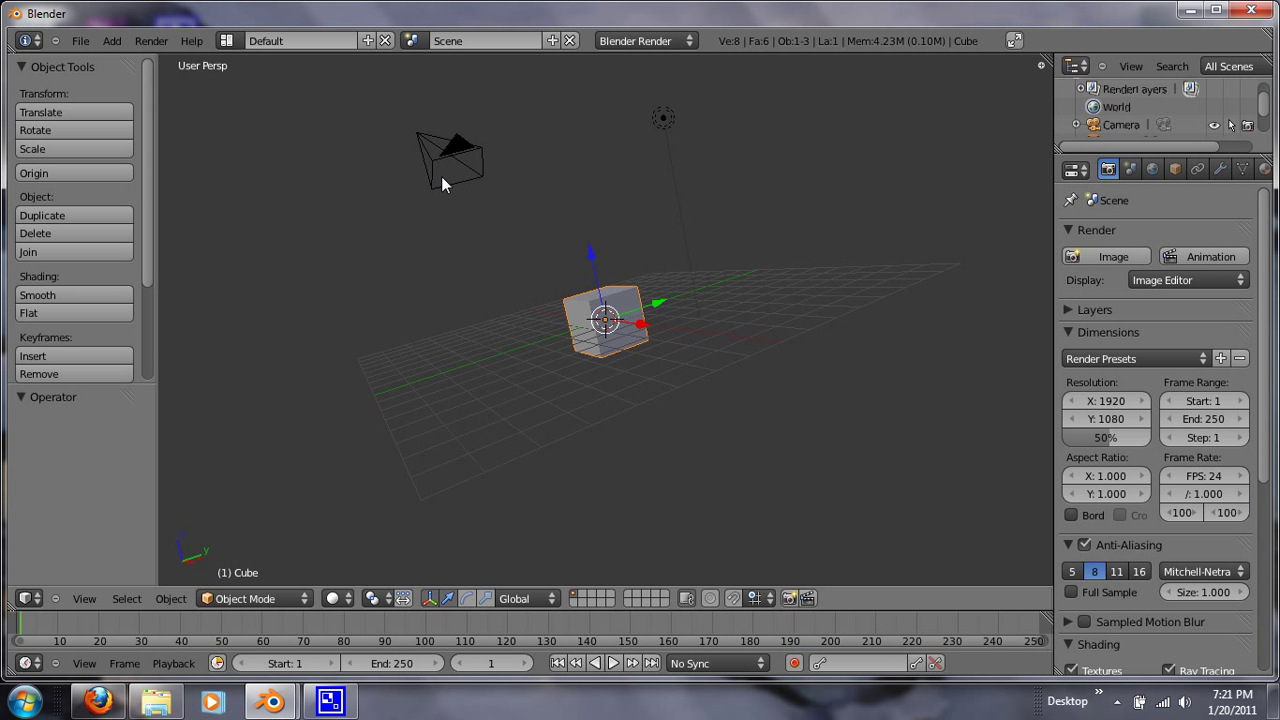
pyautogui.press('KP_0')
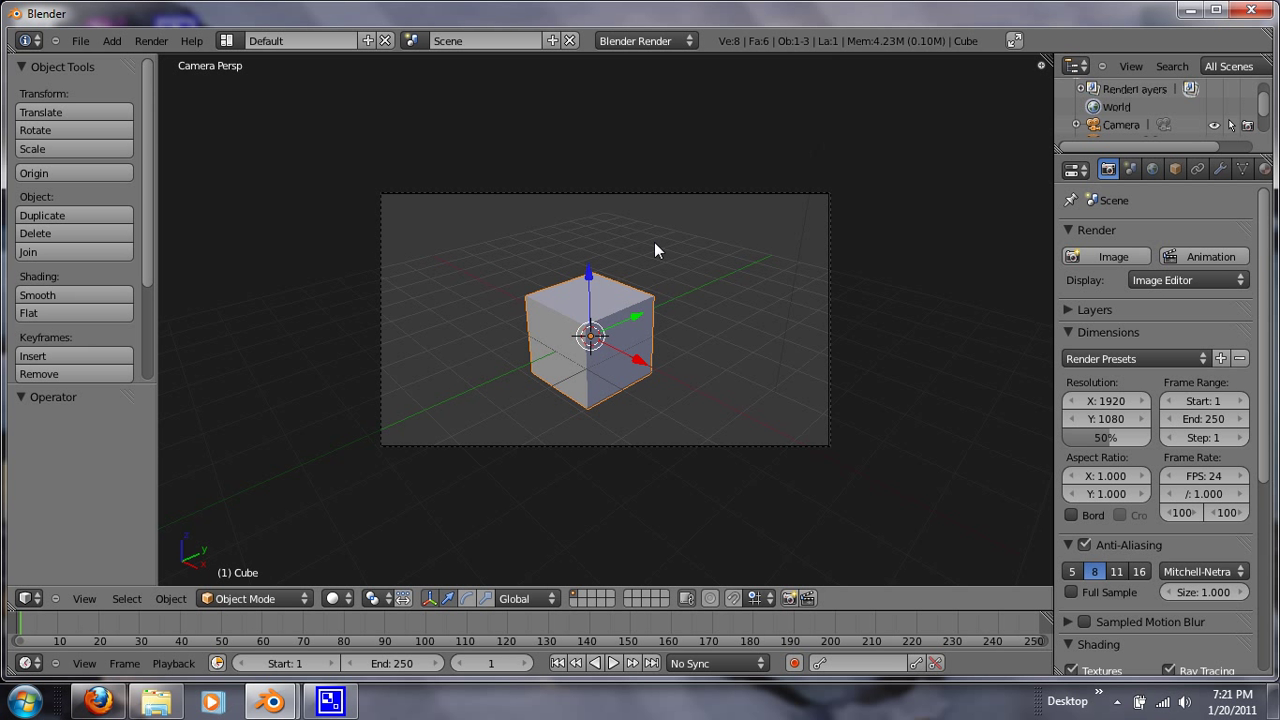
pyautogui.press('KP_1')
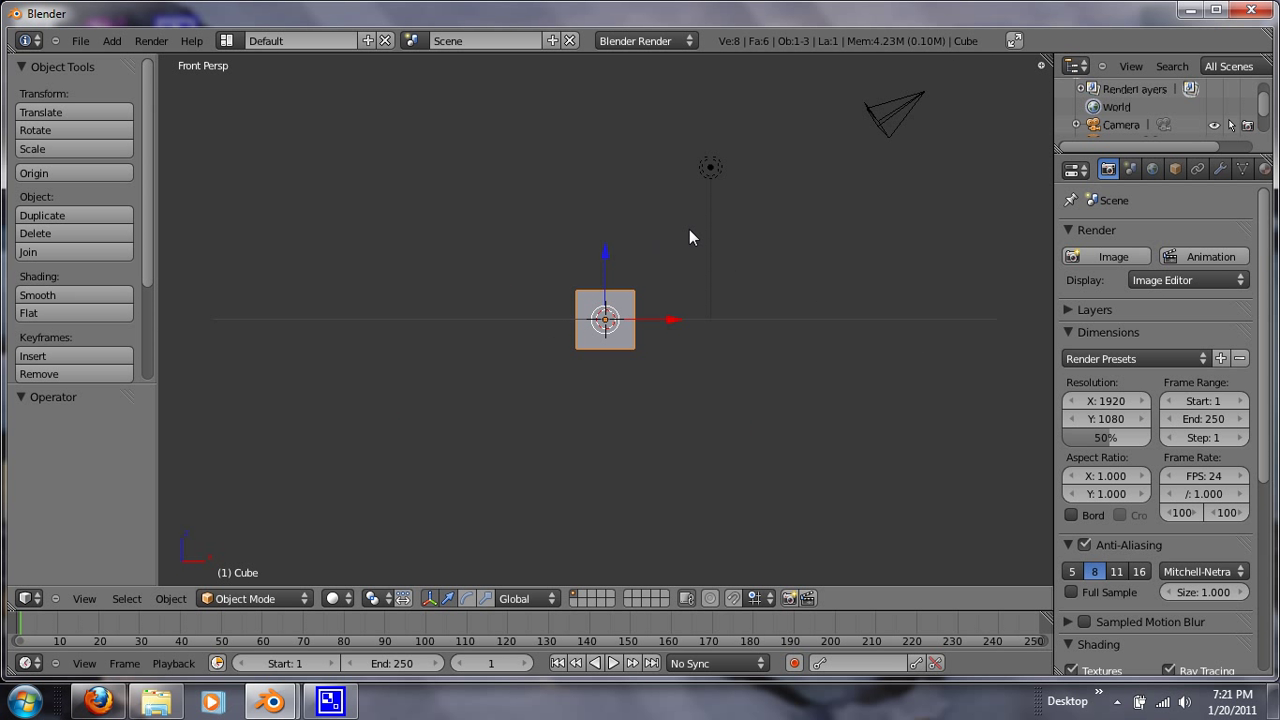
pyautogui.moveTo(689, 237); pyautogui.dragTo(669, 260, button='middle')
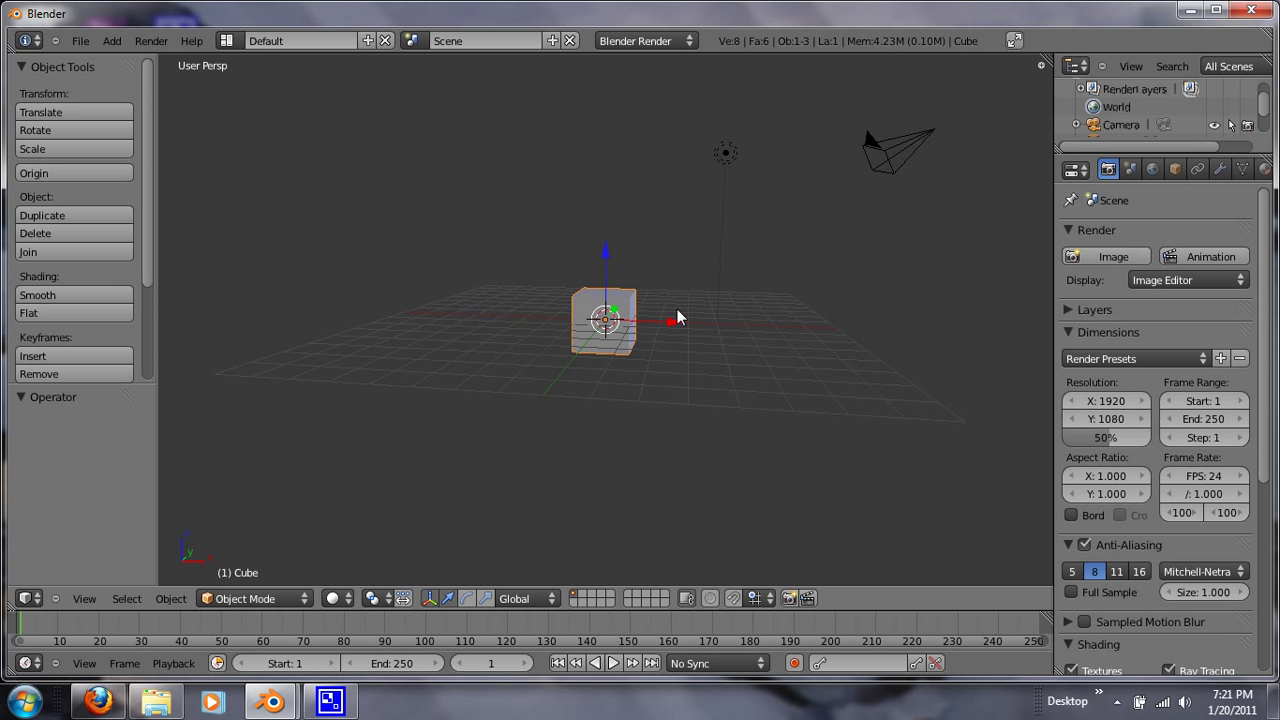
pyautogui.moveTo(677, 309); pyautogui.dragTo(814, 402, button='middle')
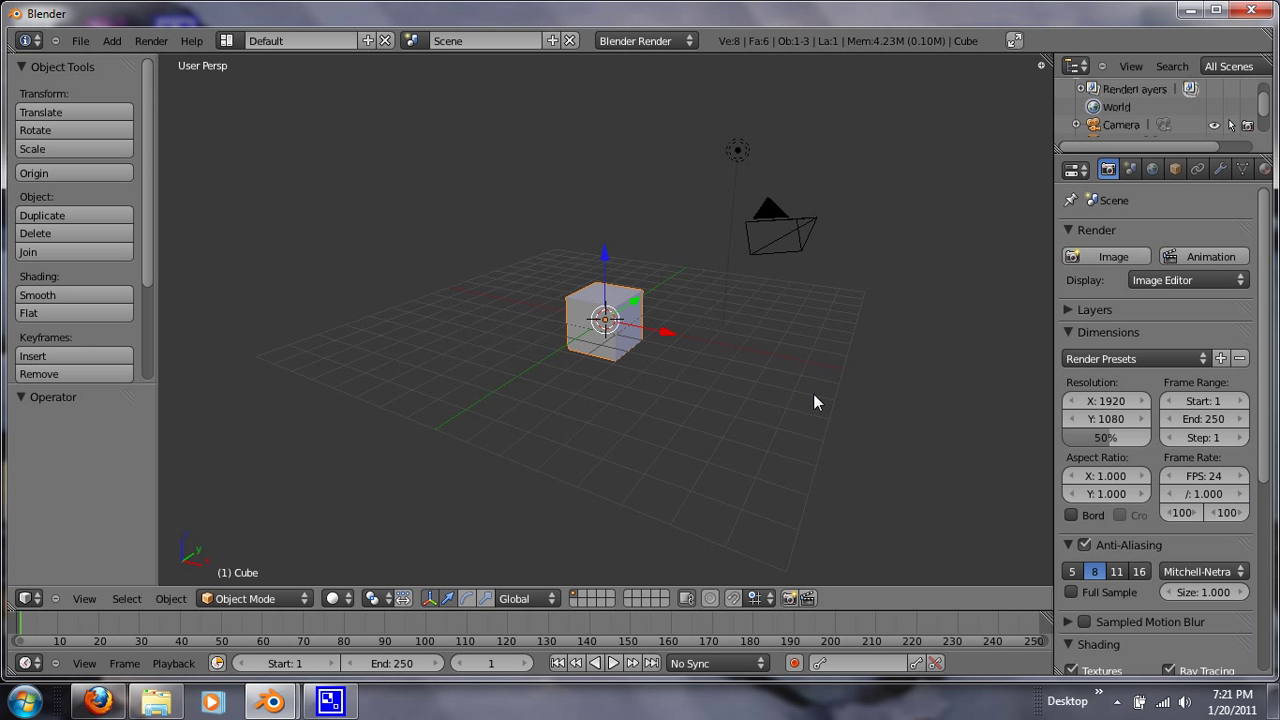
pyautogui.moveTo(714, 474); pyautogui.dragTo(731, 455, button='middle')
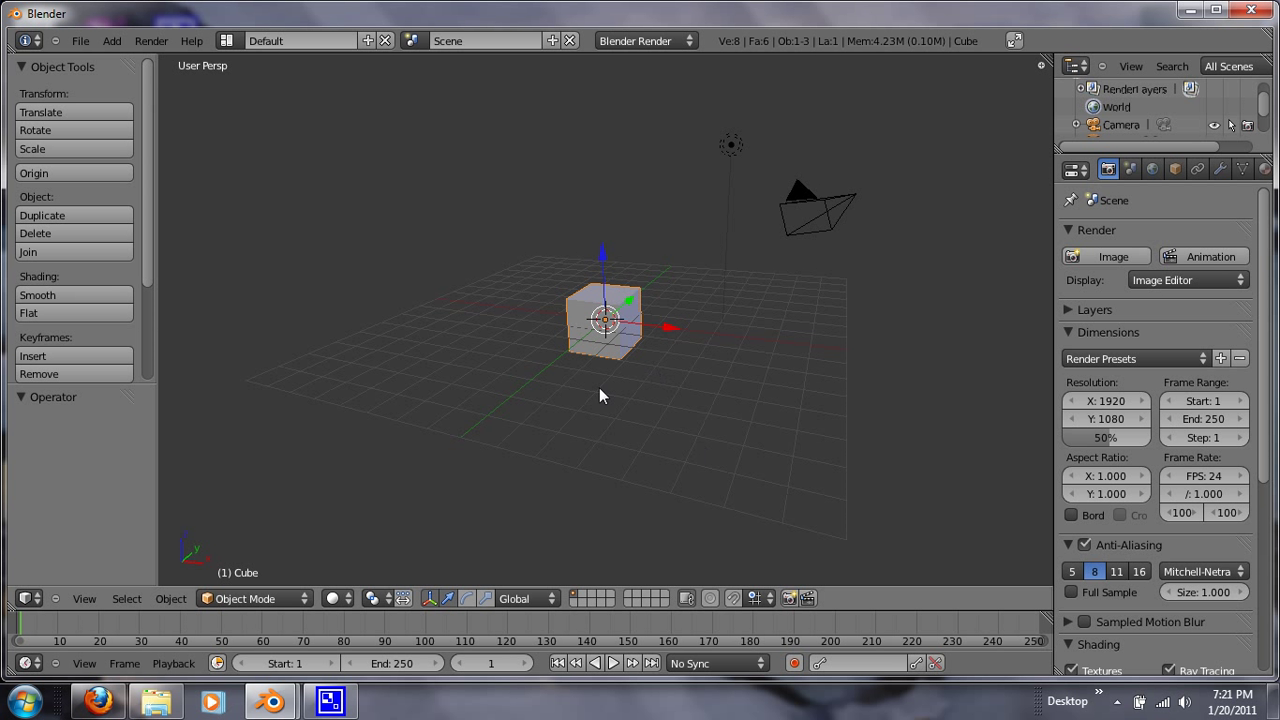
pyautogui.press('r')
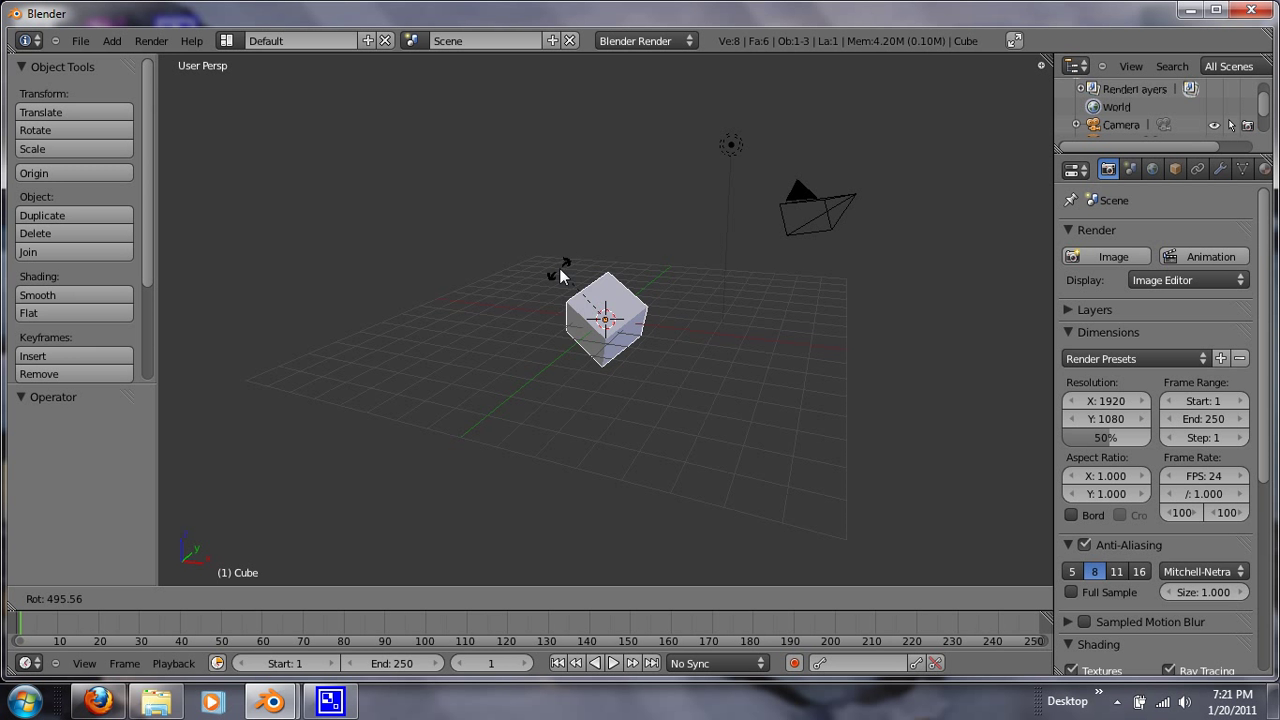
pyautogui.press('Escape')
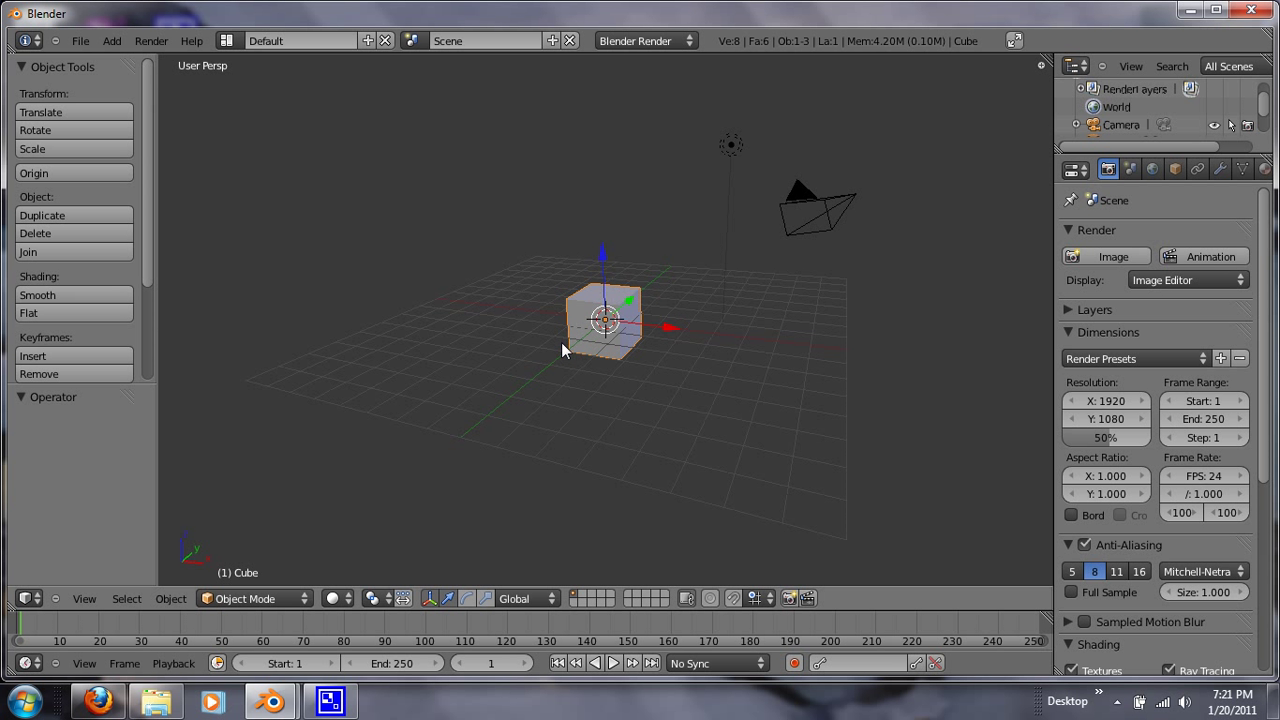
pyautogui.moveTo(571, 365); pyautogui.dragTo(569, 412, button='middle')
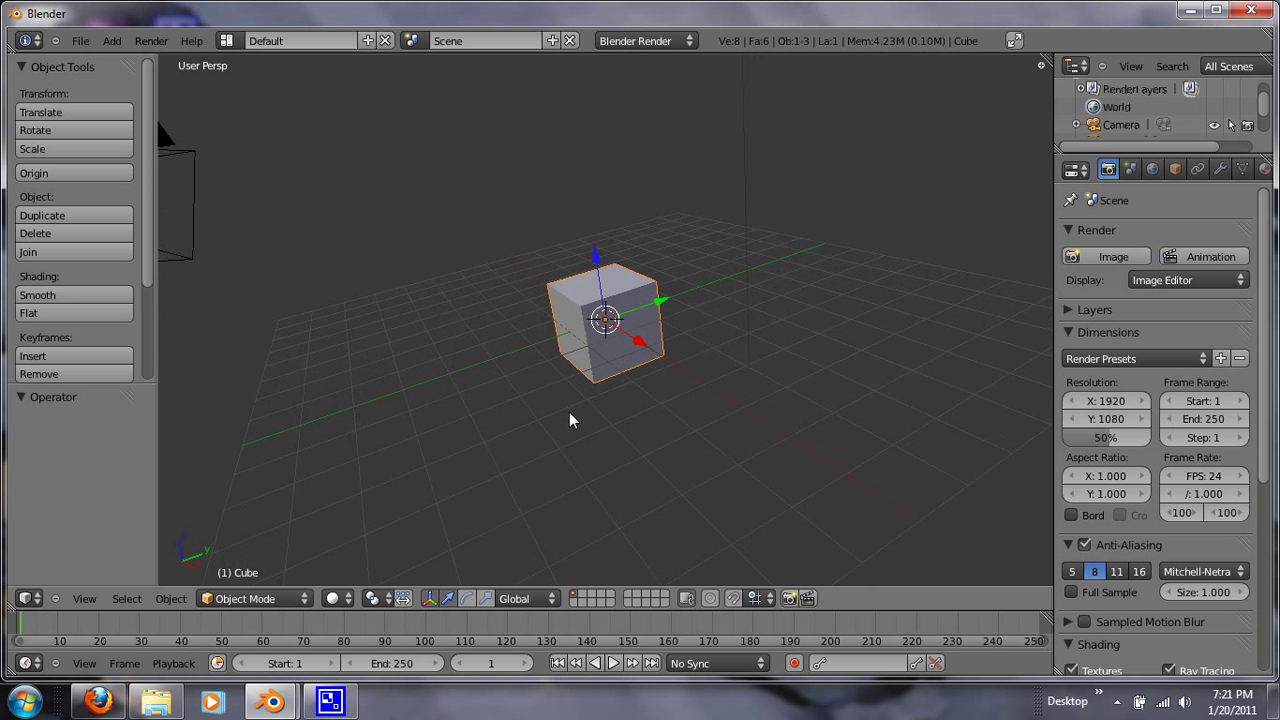
pyautogui.press('r')
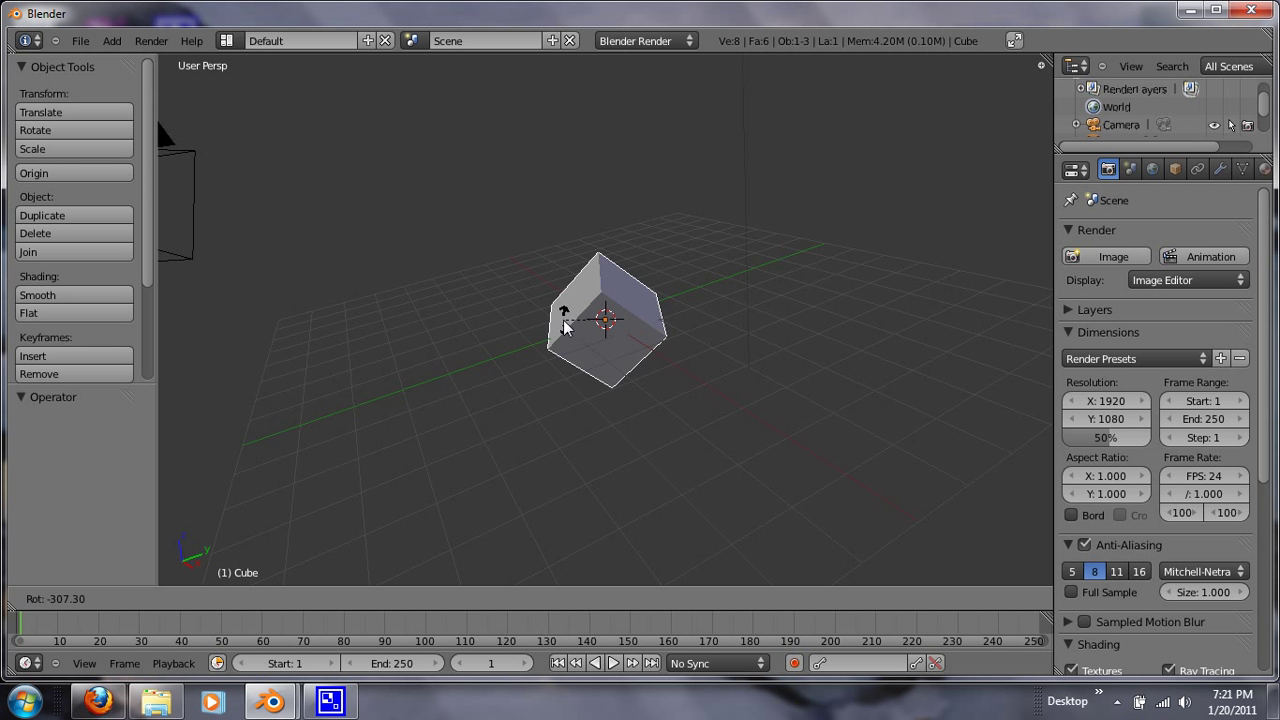
pyautogui.press('r')
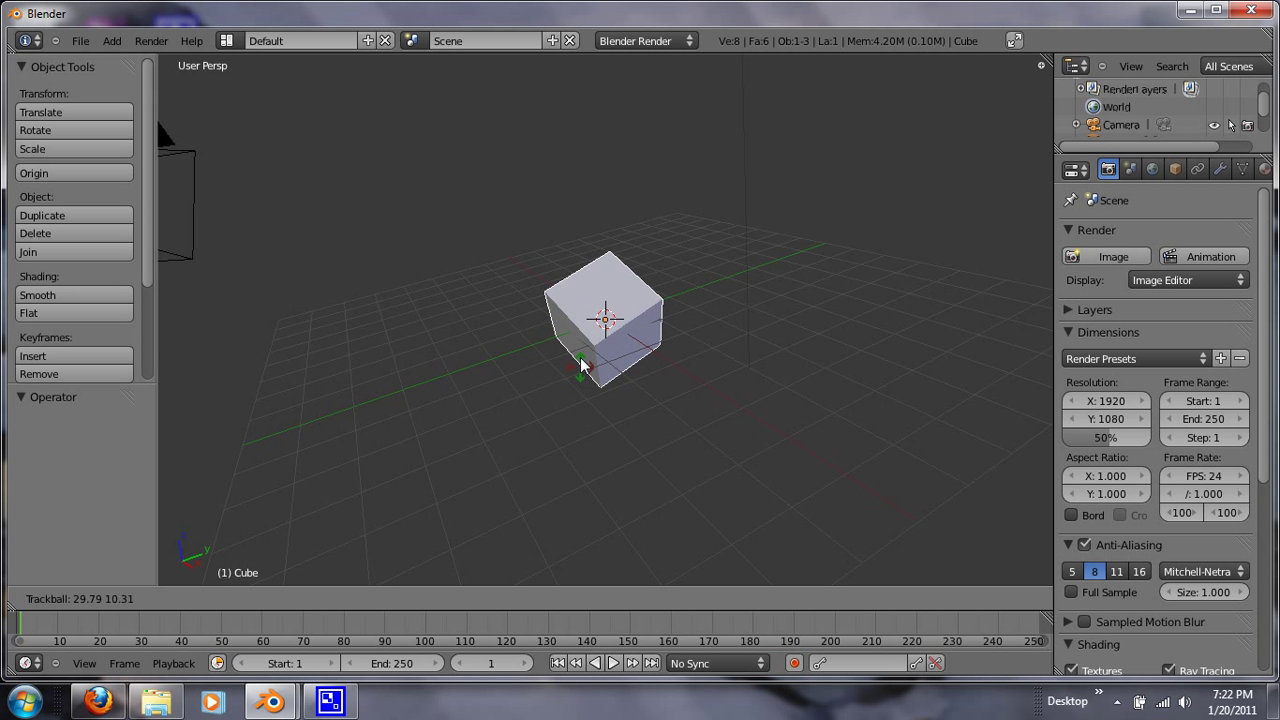
pyautogui.press('Escape')
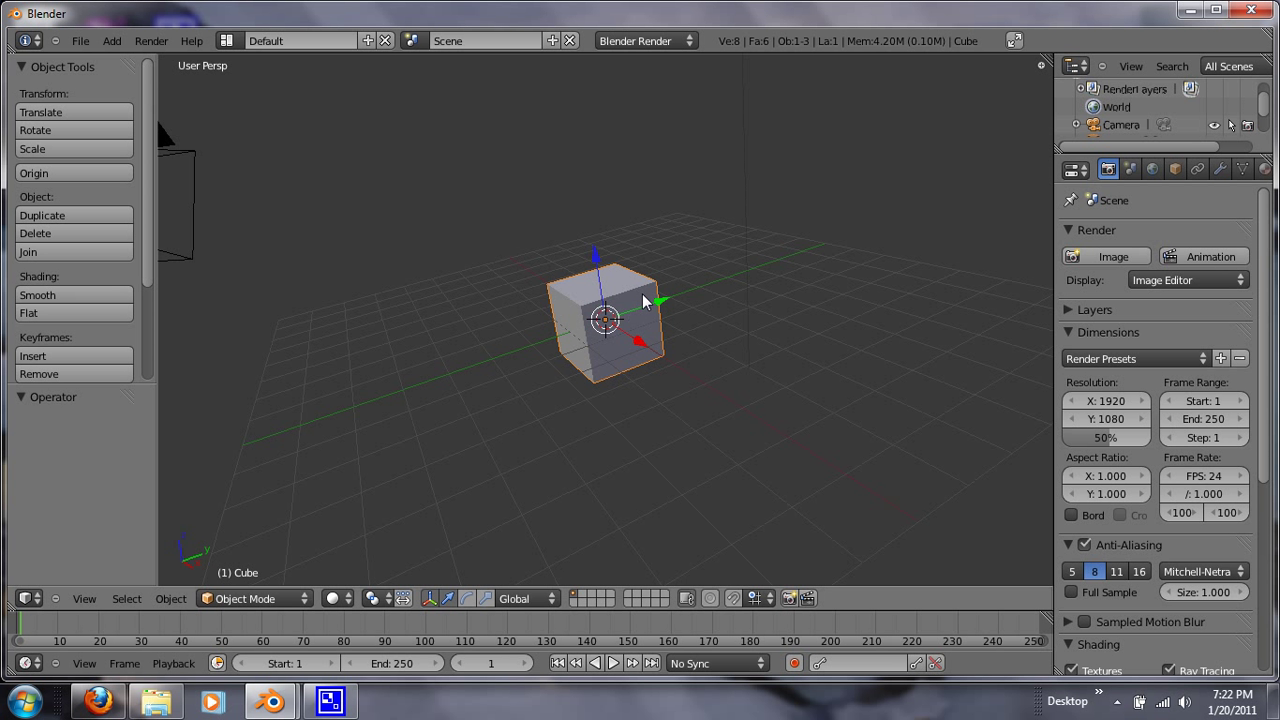
pyautogui.press('s')
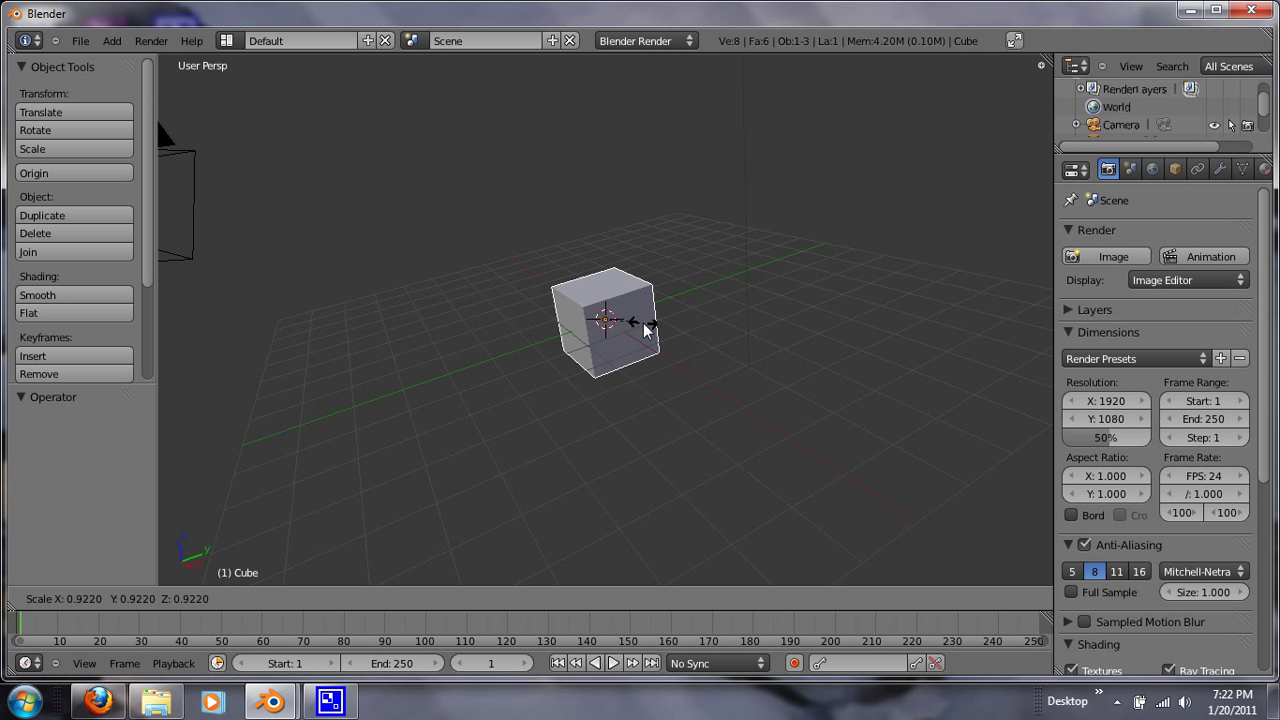
pyautogui.press('x')
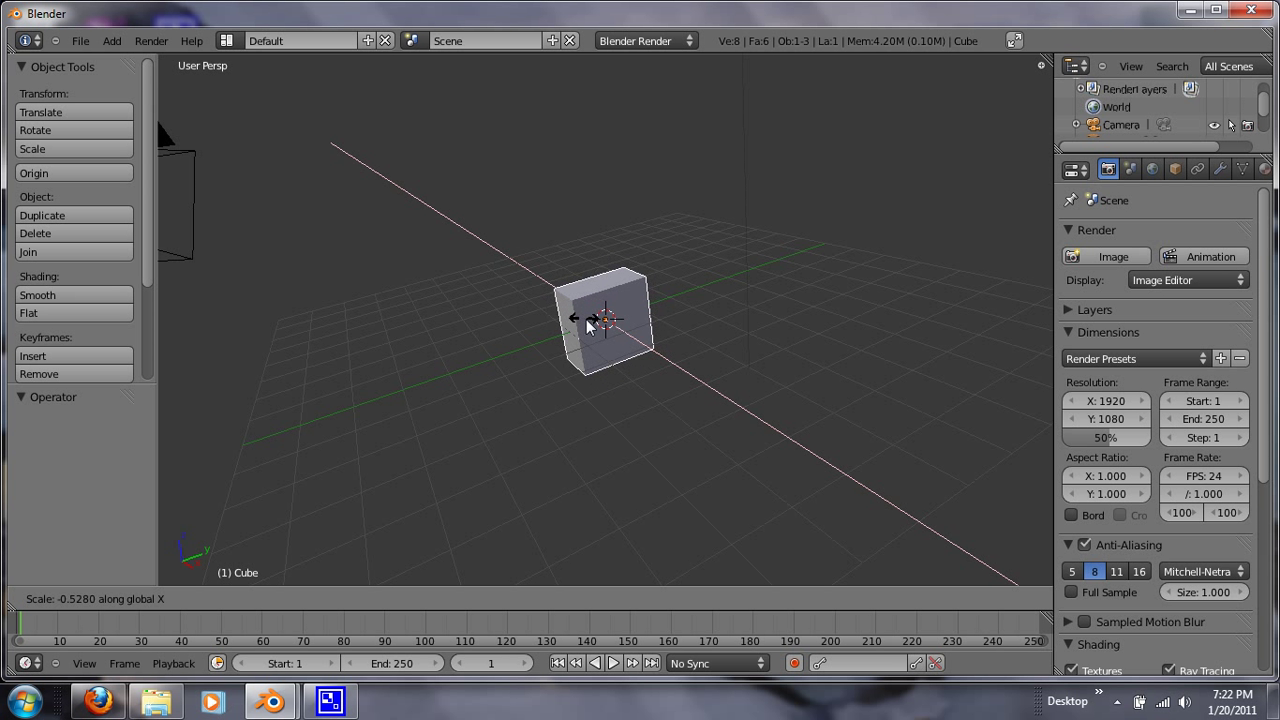
pyautogui.press('z')
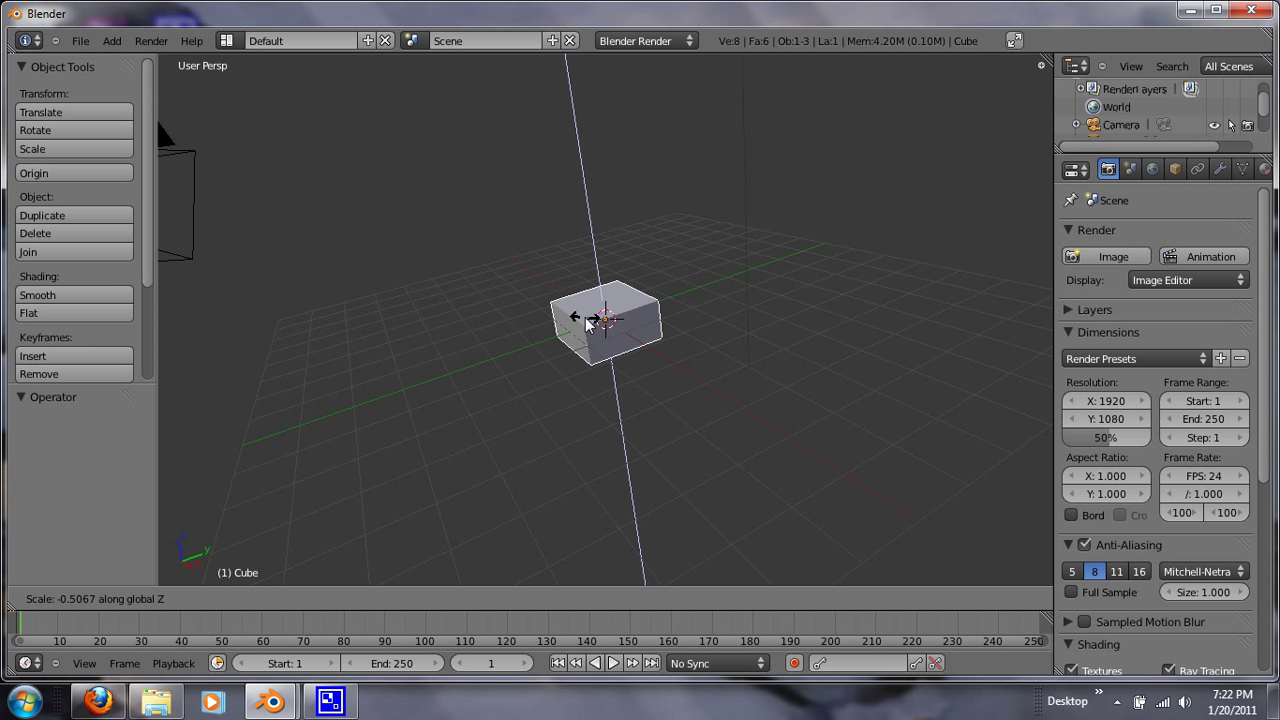
pyautogui.press('y')
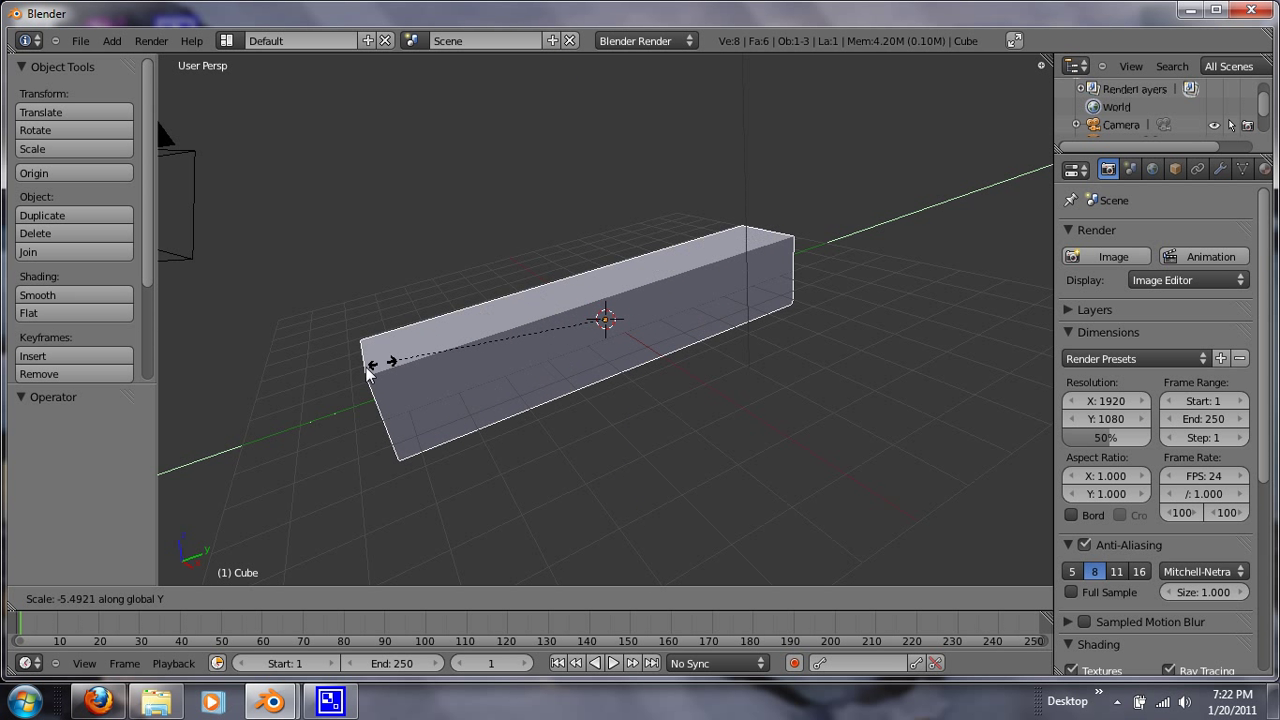
pyautogui.rightClick(598, 348)
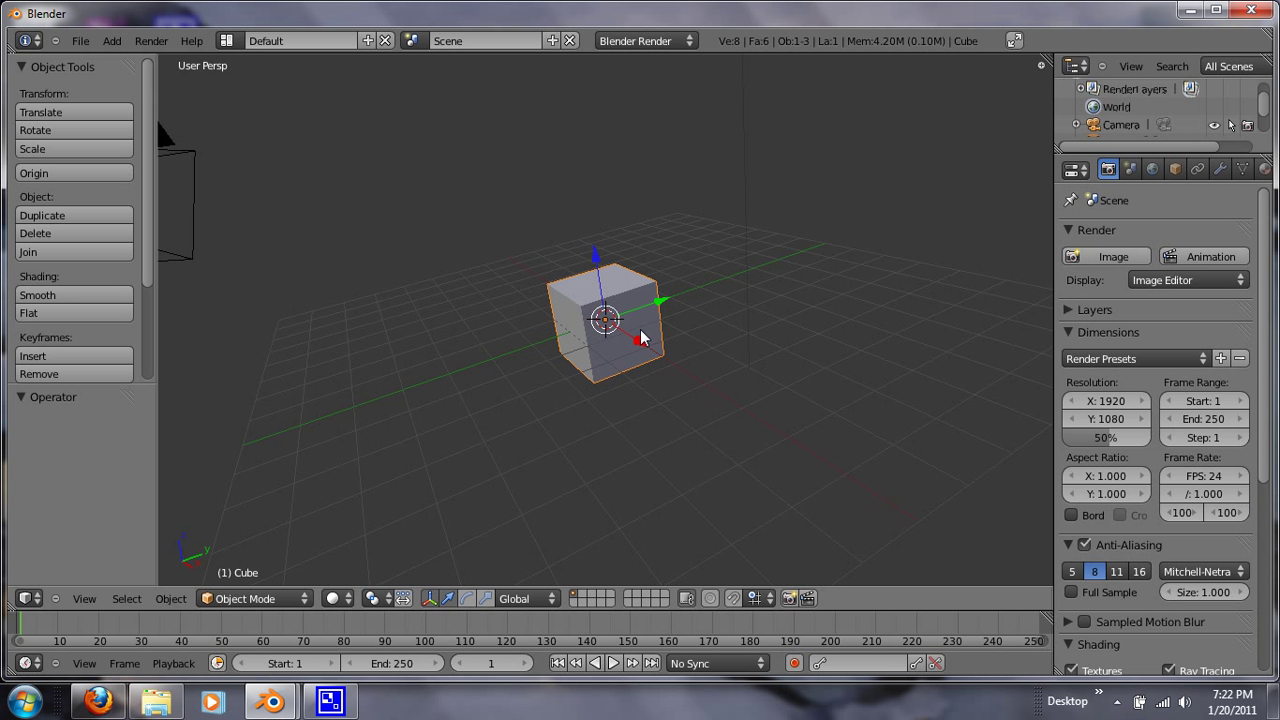
pyautogui.press('g')
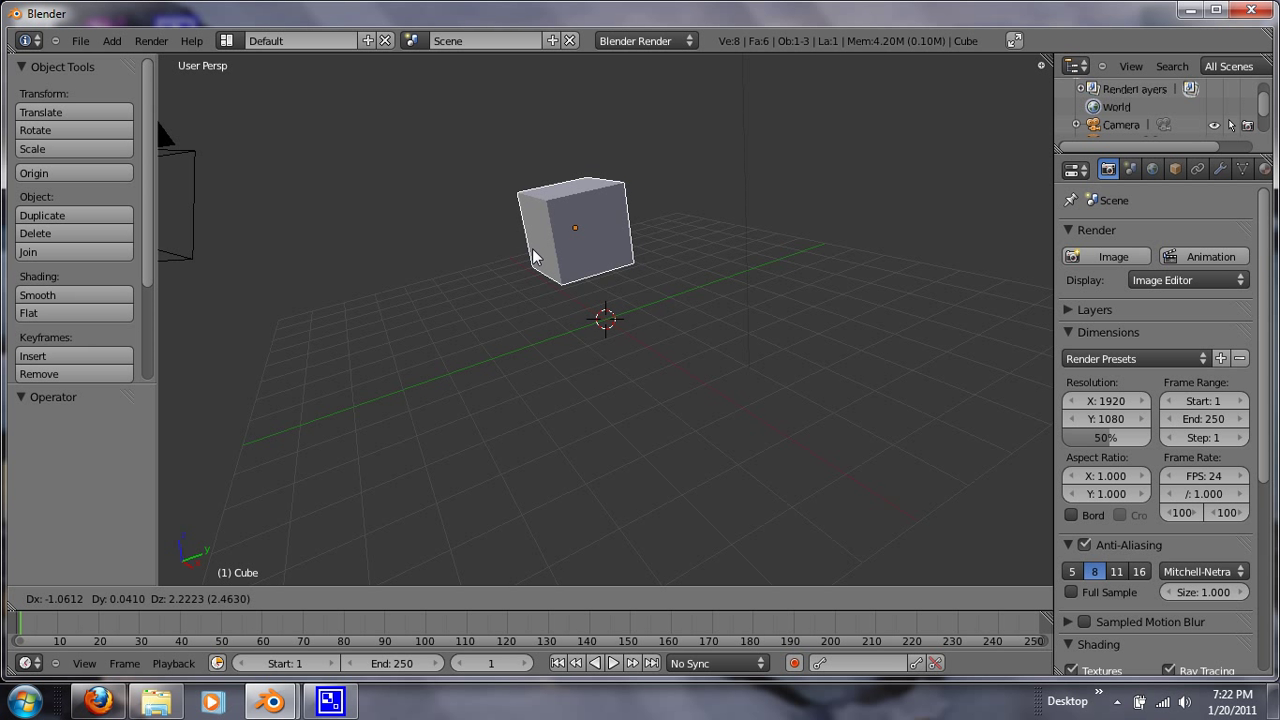
pyautogui.press('Escape')
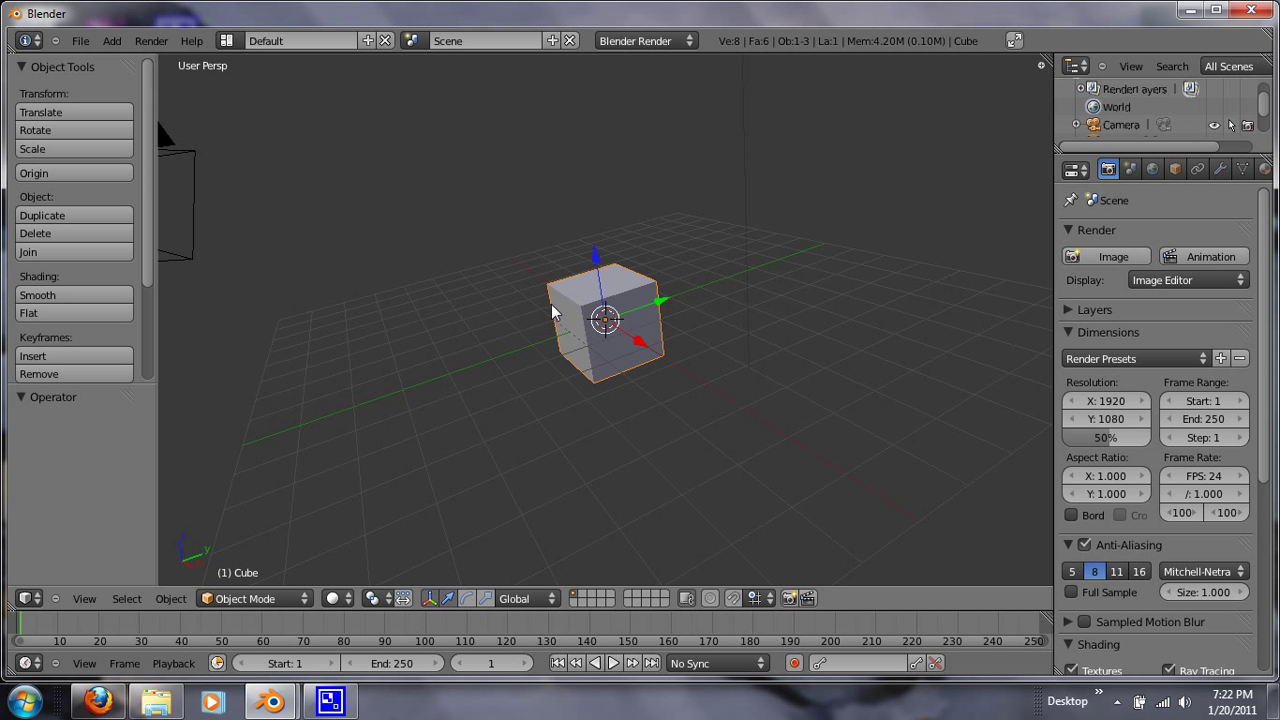
pyautogui.press('g')
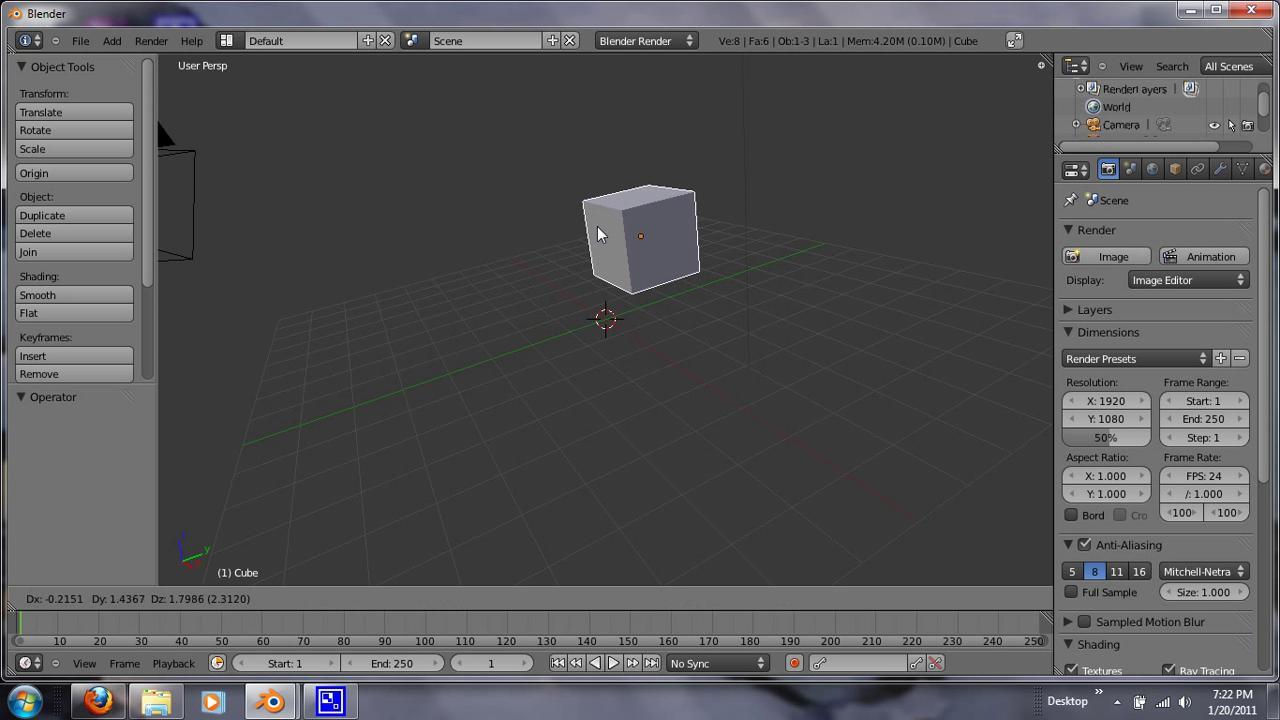
pyautogui.press('Escape')
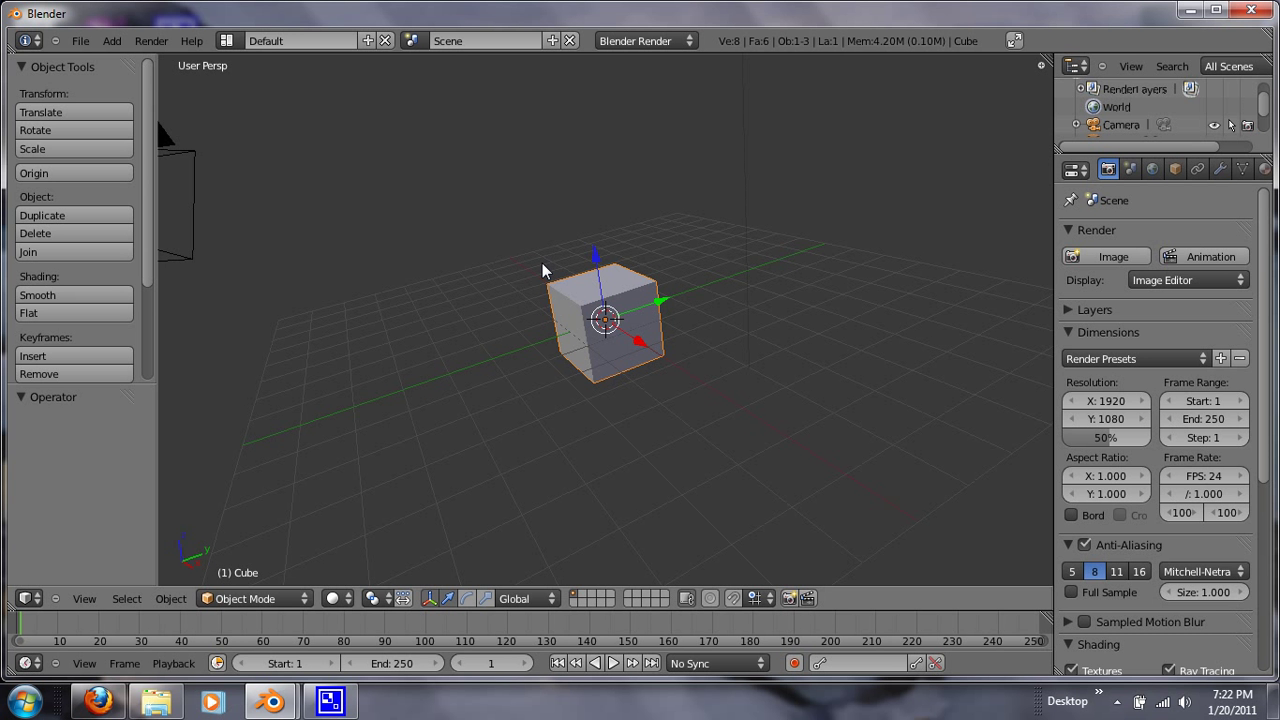
# - View the cube in wireframe straight from the front, zoomed in closer
pyautogui.press('z')
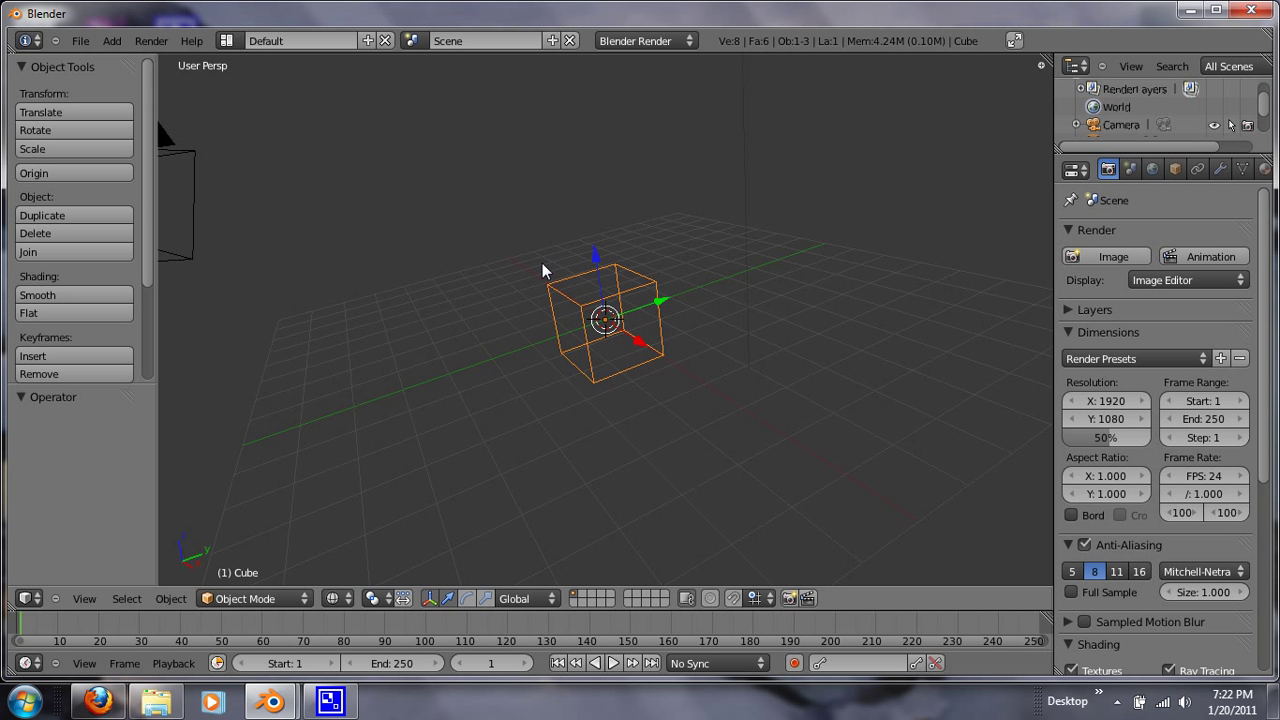
pyautogui.moveTo(471, 339)
pyautogui.mouseDown(button='middle')
pyautogui.moveTo(625, 376)
pyautogui.moveTo(636, 345)
pyautogui.moveTo(528, 340)
pyautogui.moveTo(478, 397)
pyautogui.moveTo(556, 439)
pyautogui.moveTo(588, 408)
pyautogui.moveTo(700, 436)
pyautogui.moveTo(577, 420)
pyautogui.mouseUp(button='middle')
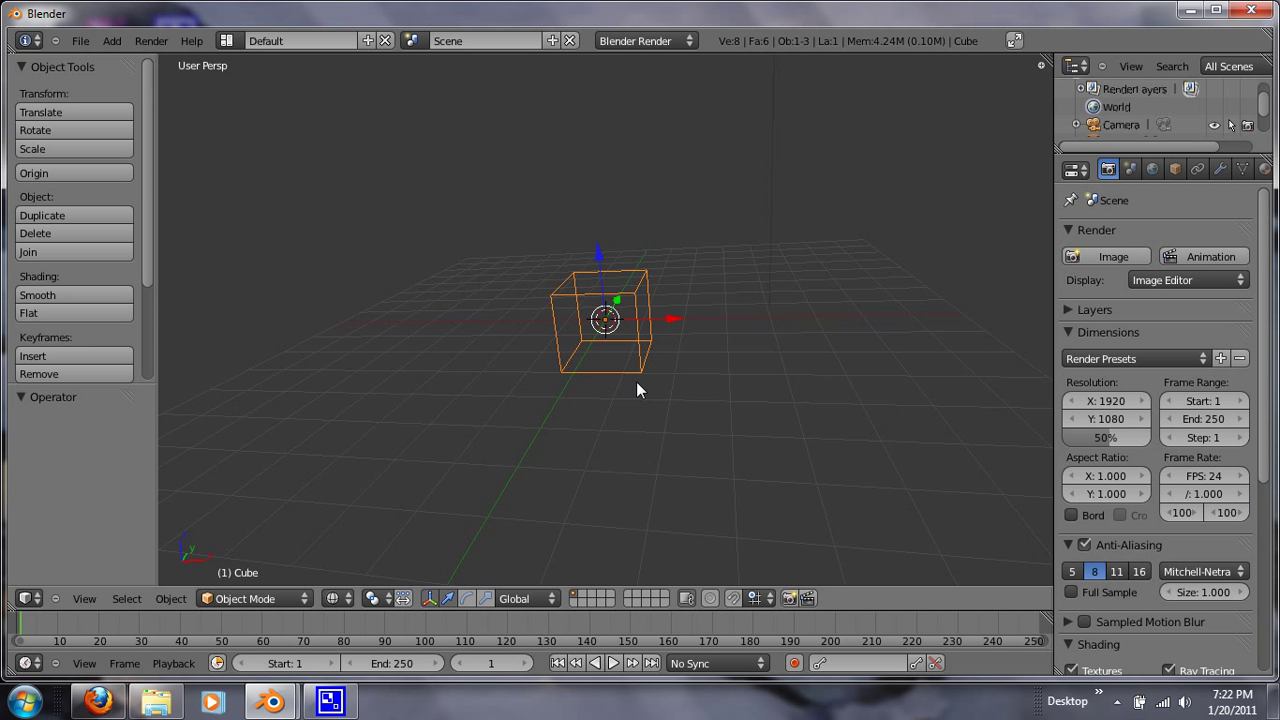
pyautogui.press('KP_1')
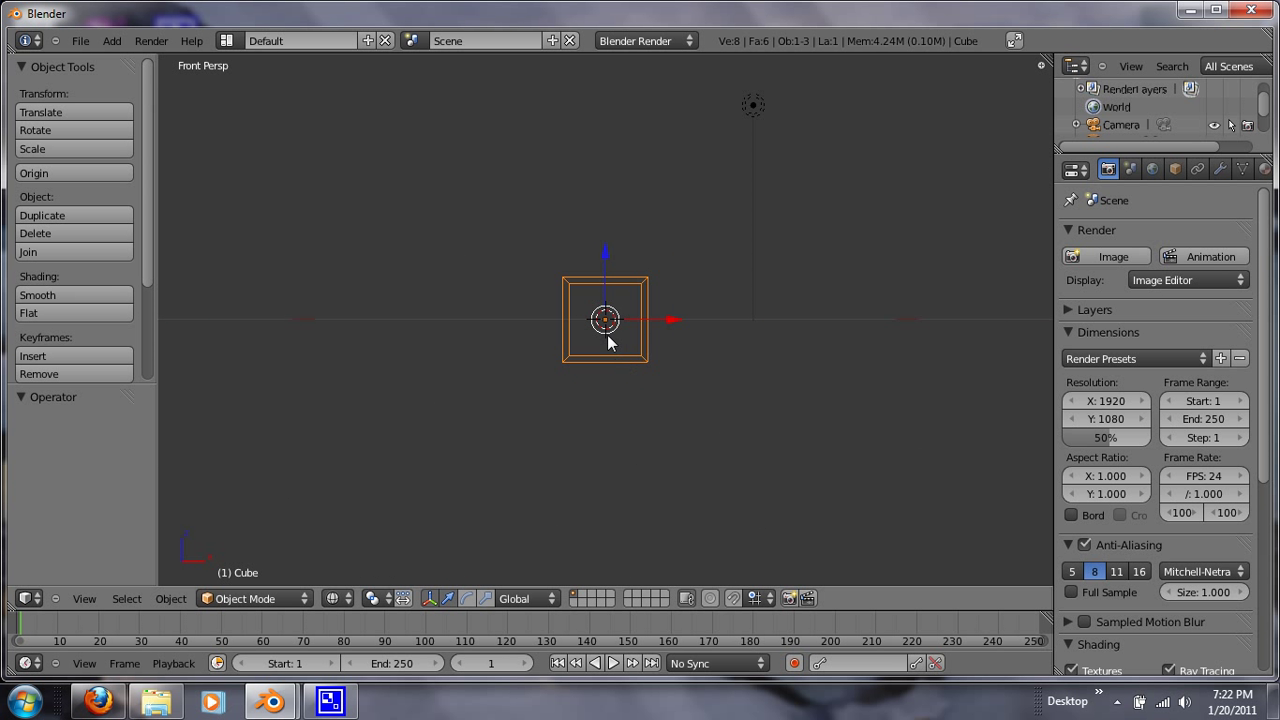
pyautogui.scroll(4, 607, 335)
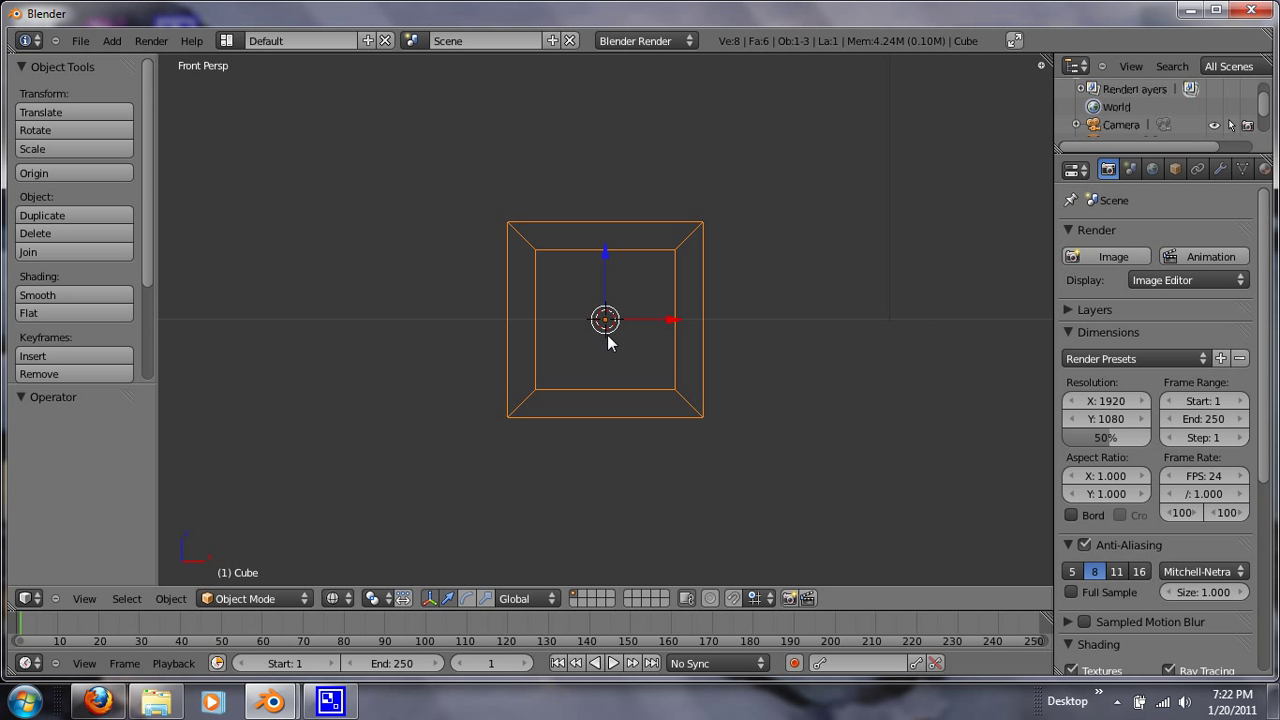
# - Return to solid shading and orbit to a raised corner view of the cube
pyautogui.moveTo(607, 335); pyautogui.dragTo(607, 386, button='middle')
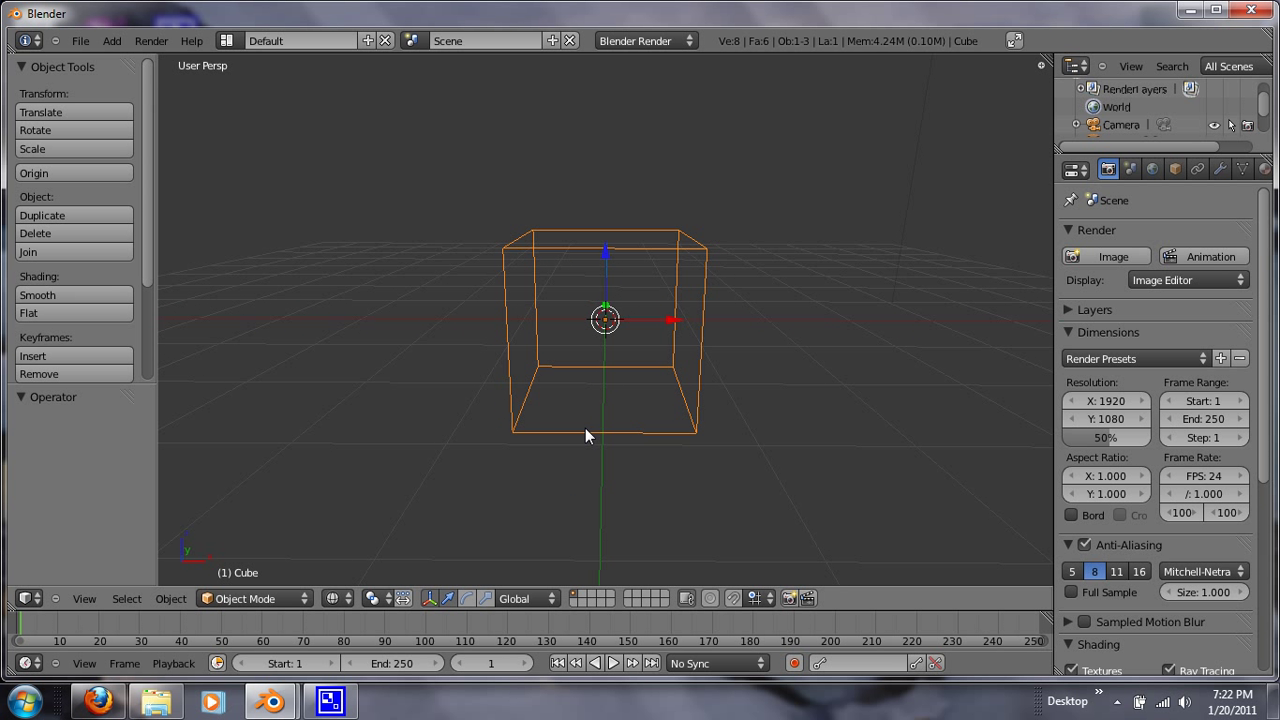
pyautogui.press('z')
pyautogui.moveTo(672, 395); pyautogui.dragTo(605, 428, button='middle')
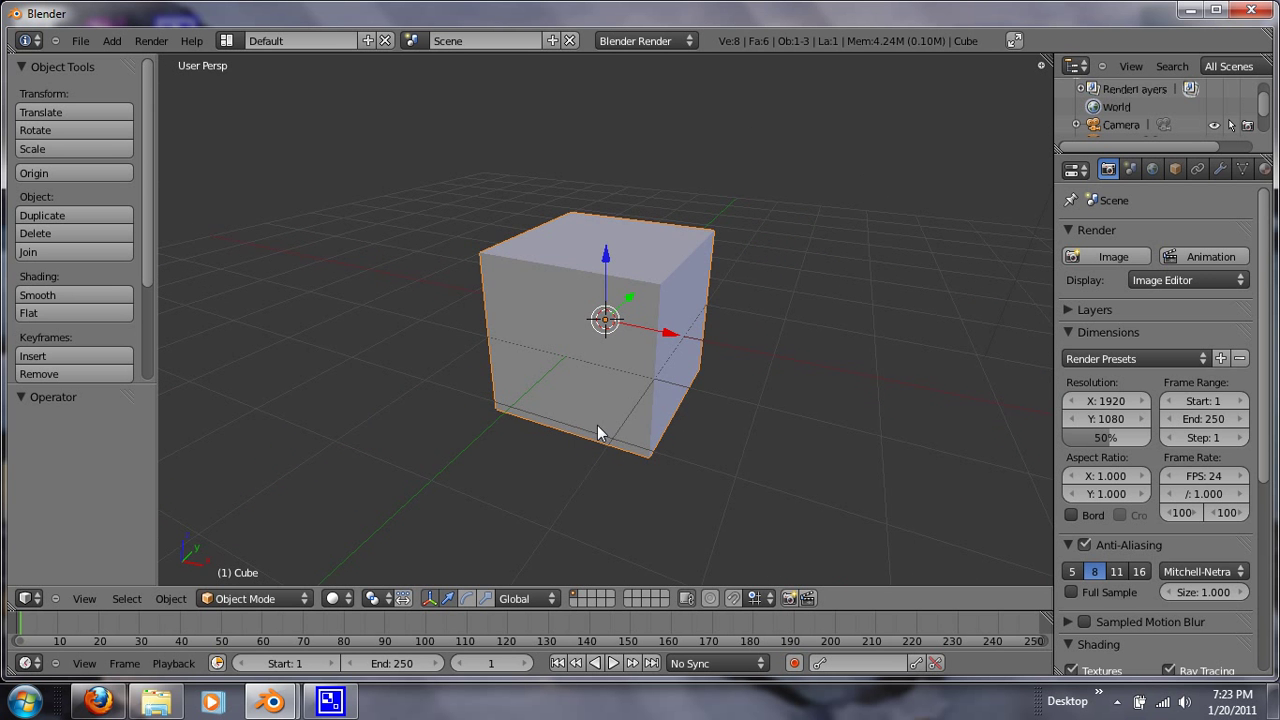
# - Enter Edit Mode on the cube and toggle its whole selection off and back on
pyautogui.press('Tab')
pyautogui.moveTo(471, 466); pyautogui.dragTo(580, 471, button='middle')
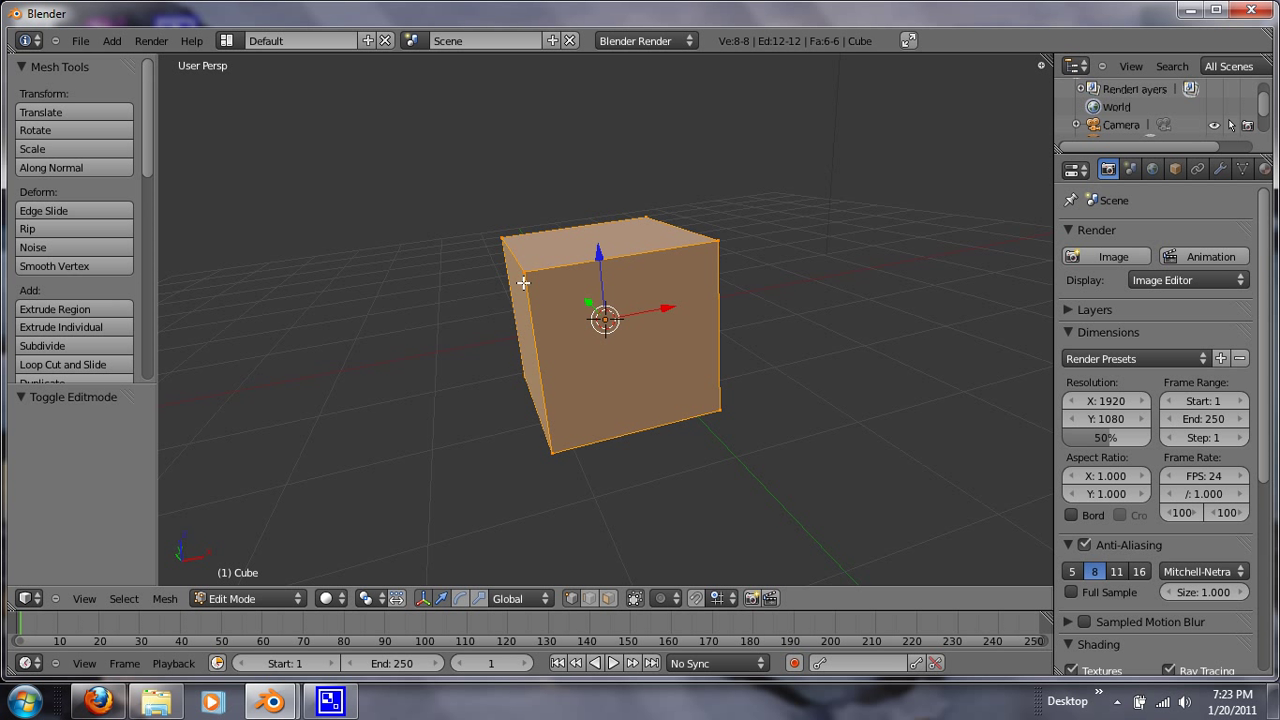
pyautogui.press('a')
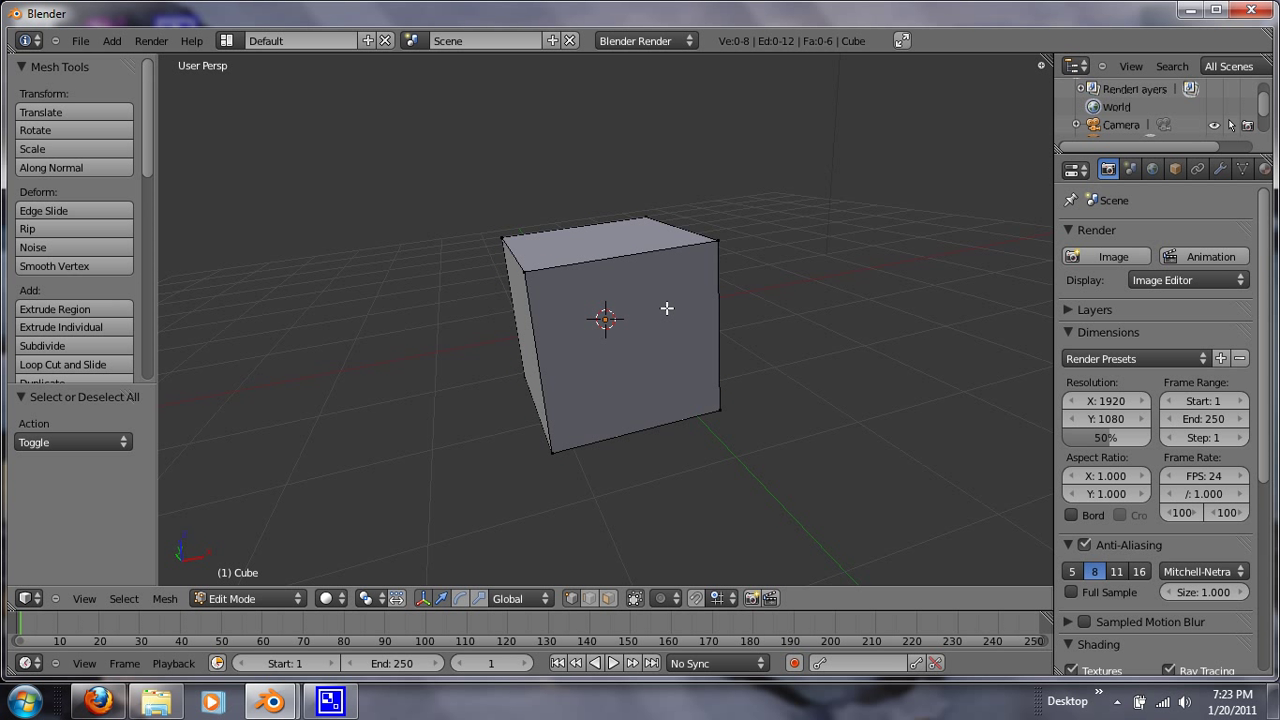
pyautogui.press('a')
pyautogui.press('a')
pyautogui.moveTo(389, 354); pyautogui.dragTo(477, 400, button='middle')
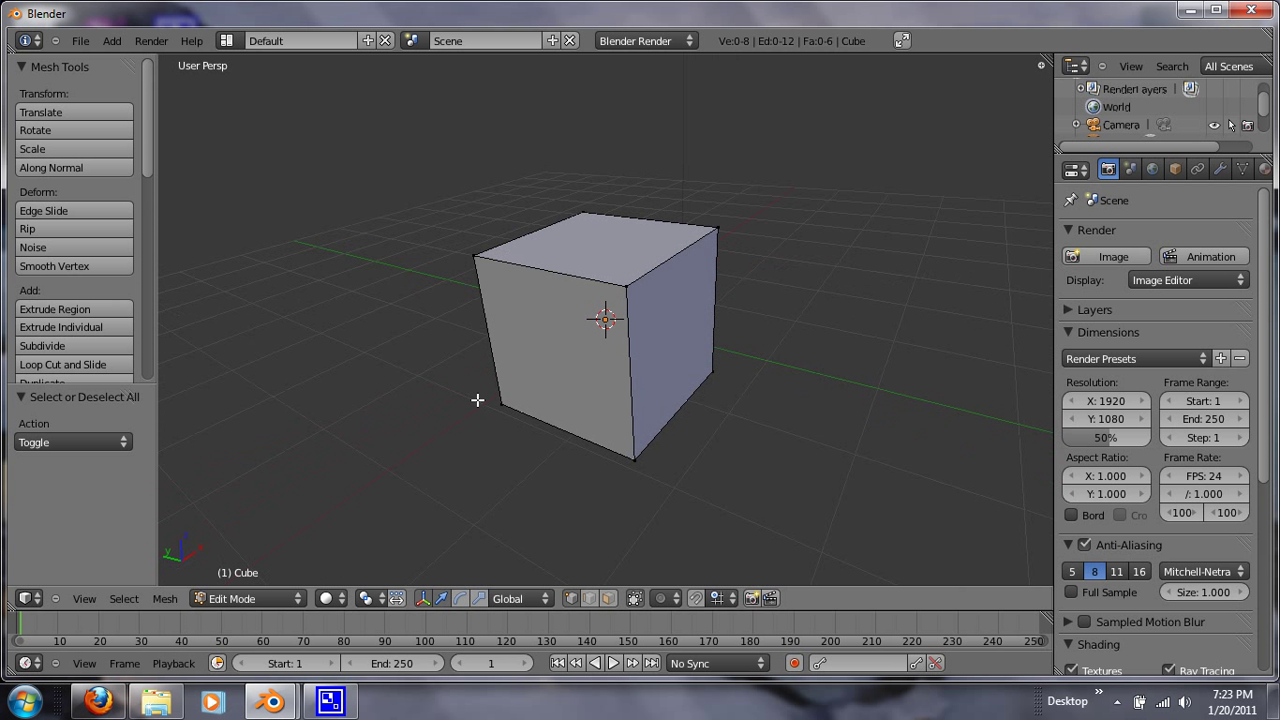
# - Select the front top corner vertex and start moving it, then cancel the move
pyautogui.rightClick(618, 290)
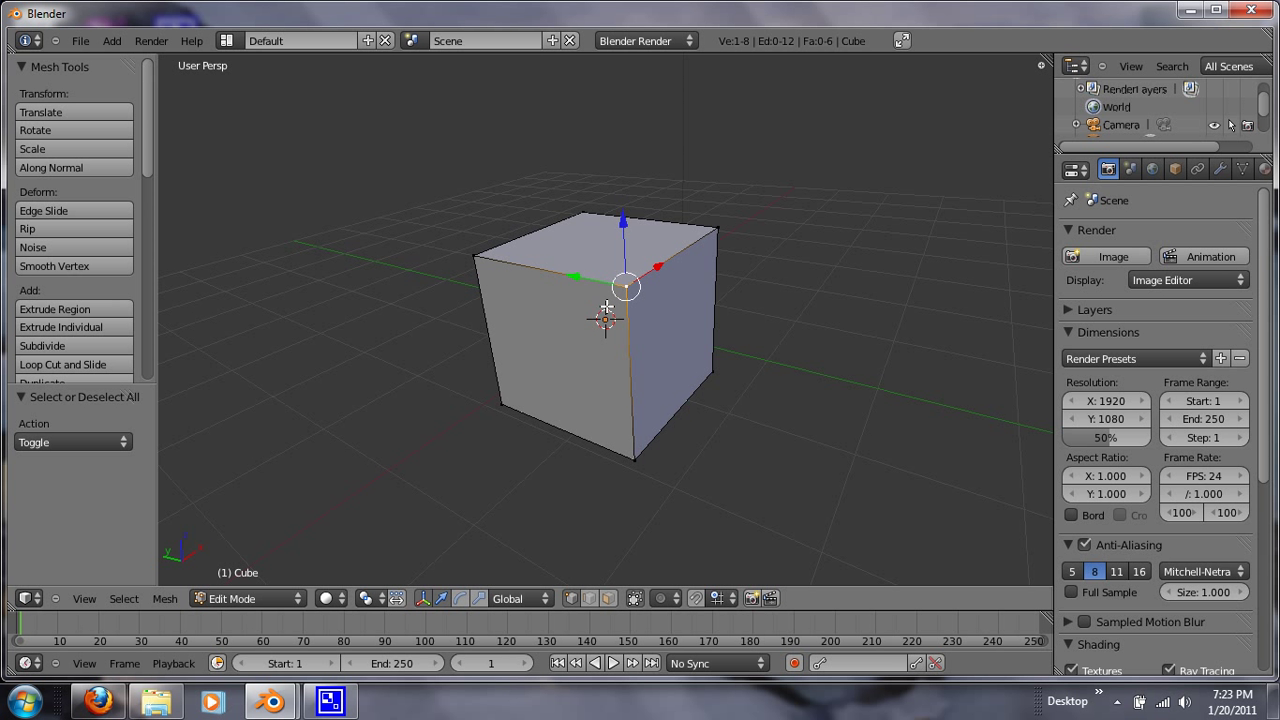
pyautogui.press('g')
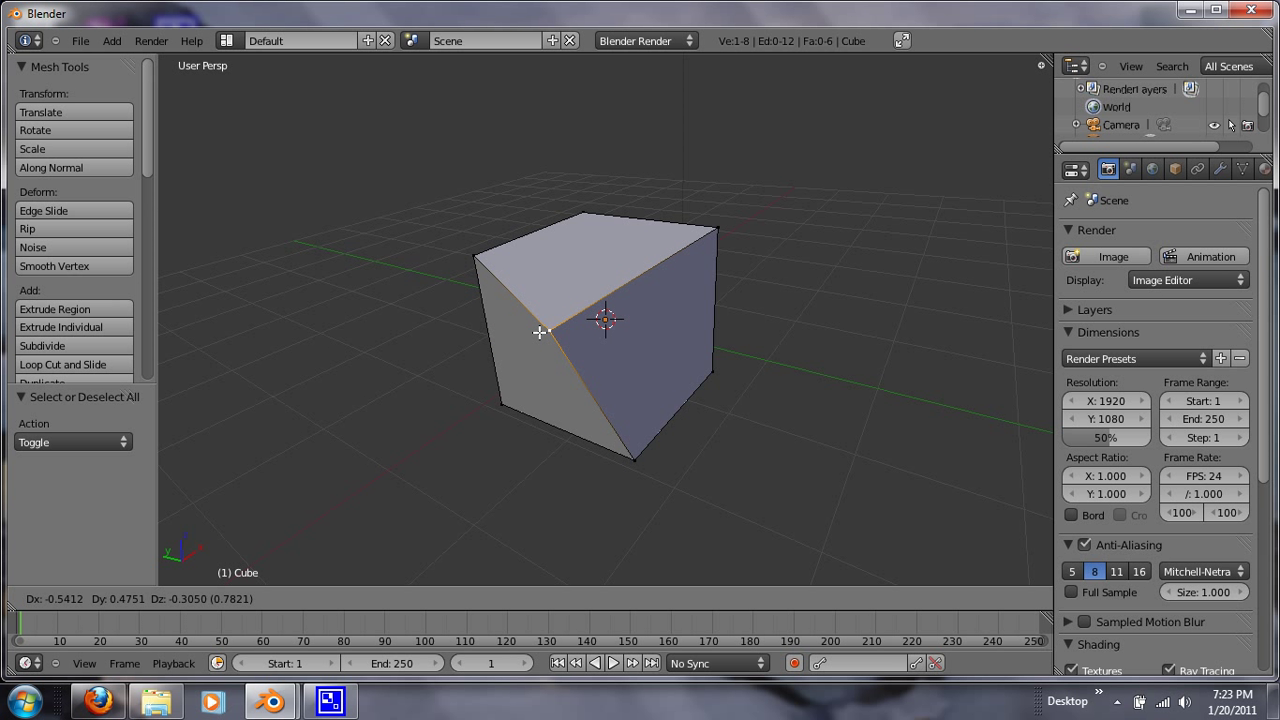
pyautogui.rightClick(548, 334)
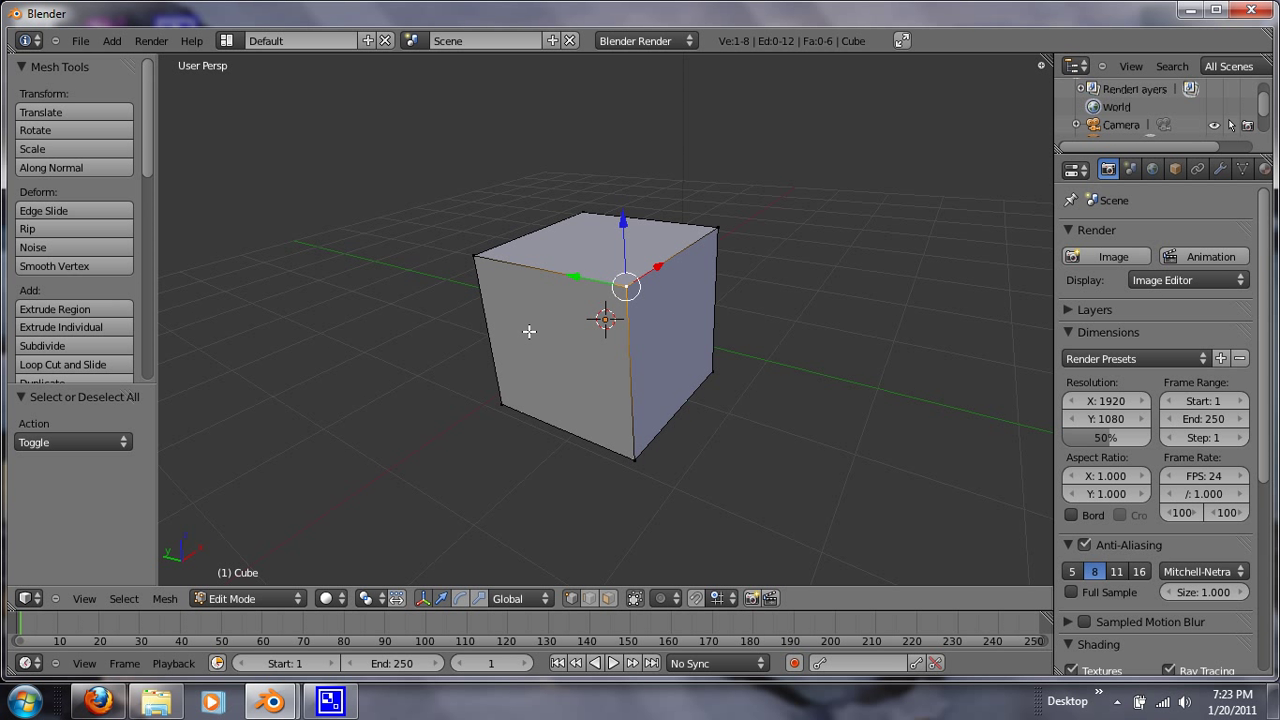
# - In wireframe, box-select the cube's right-side vertices and delete them, leaving one face
pyautogui.press('z')
pyautogui.moveTo(595, 413); pyautogui.dragTo(657, 434, button='middle')
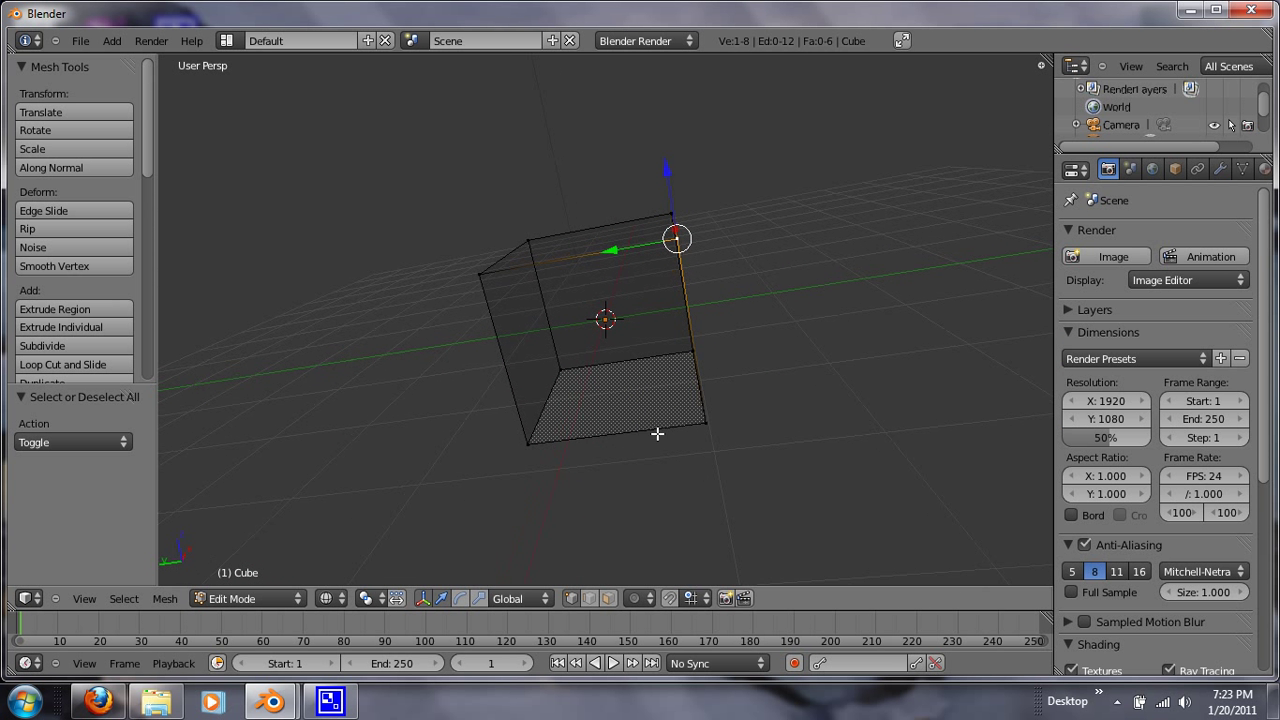
pyautogui.press('b')
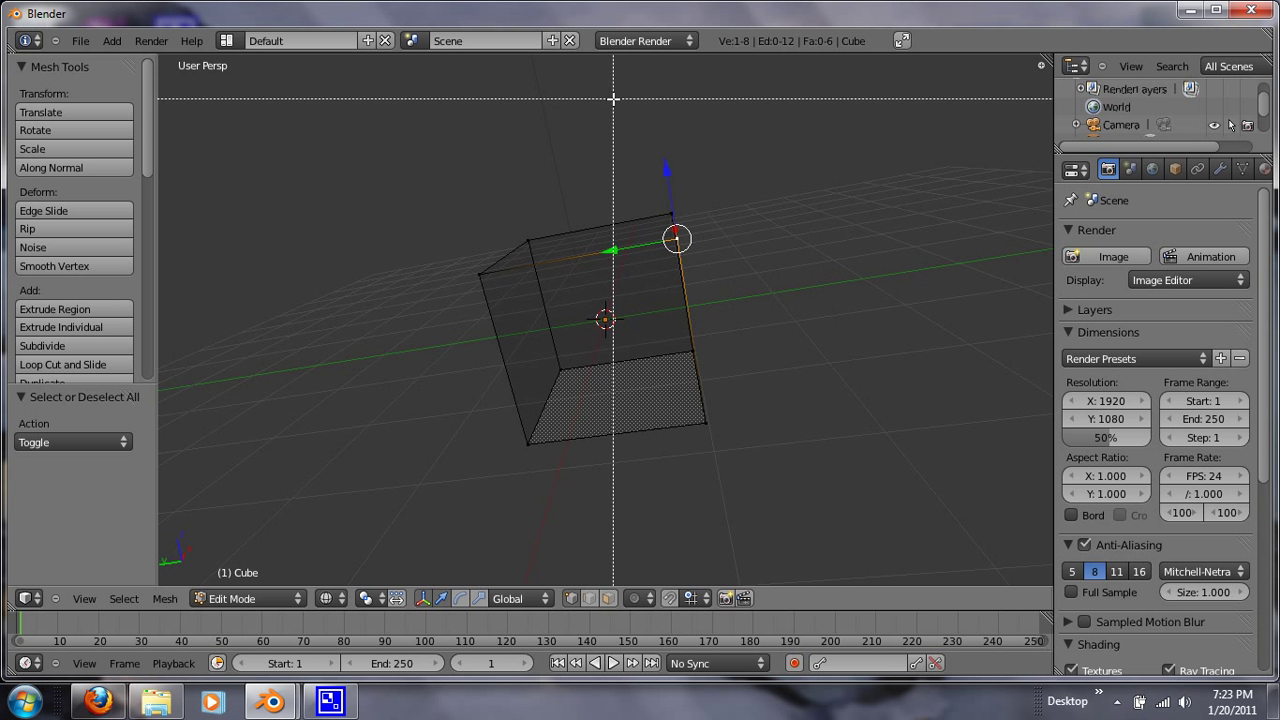
pyautogui.moveTo(613, 98); pyautogui.dragTo(808, 486)
pyautogui.moveTo(824, 423); pyautogui.dragTo(834, 457, button='middle')
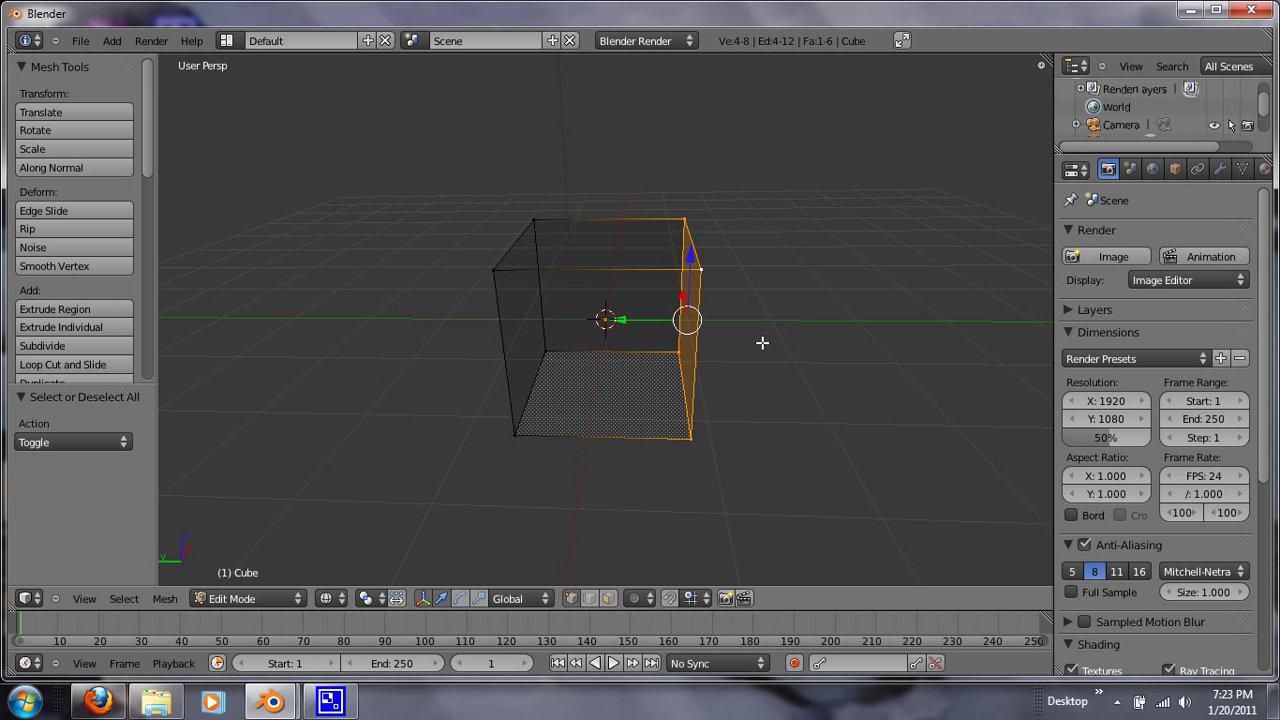
pyautogui.press('x')
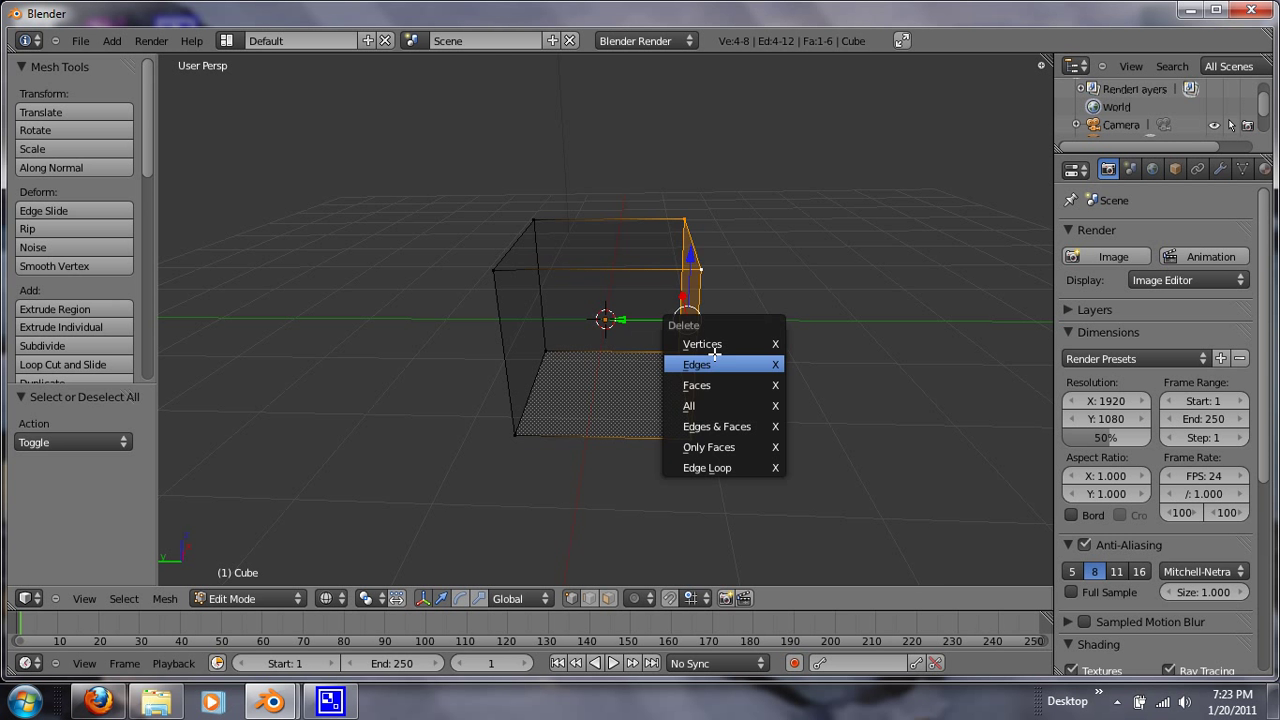
pyautogui.click(716, 344)
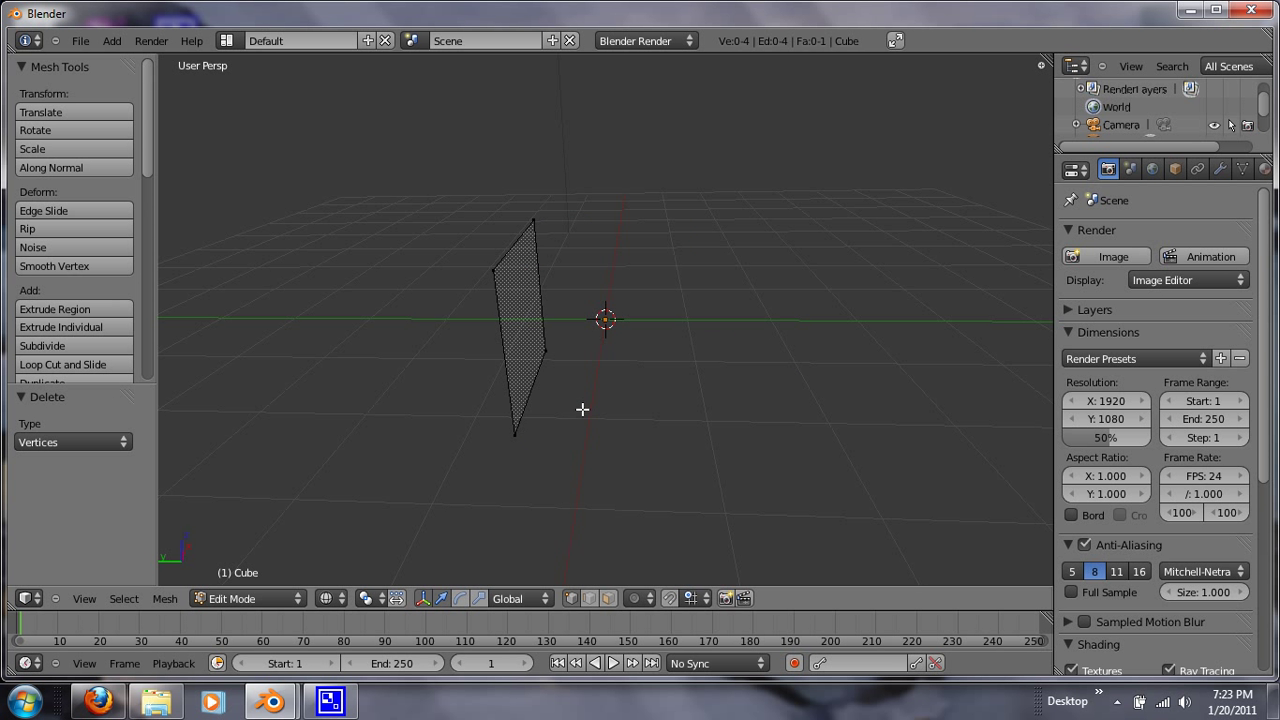
# - Extrude the remaining face by 2 back into a cube, undoing and redoing the extrusion
pyautogui.moveTo(583, 408); pyautogui.dragTo(623, 393, button='middle')
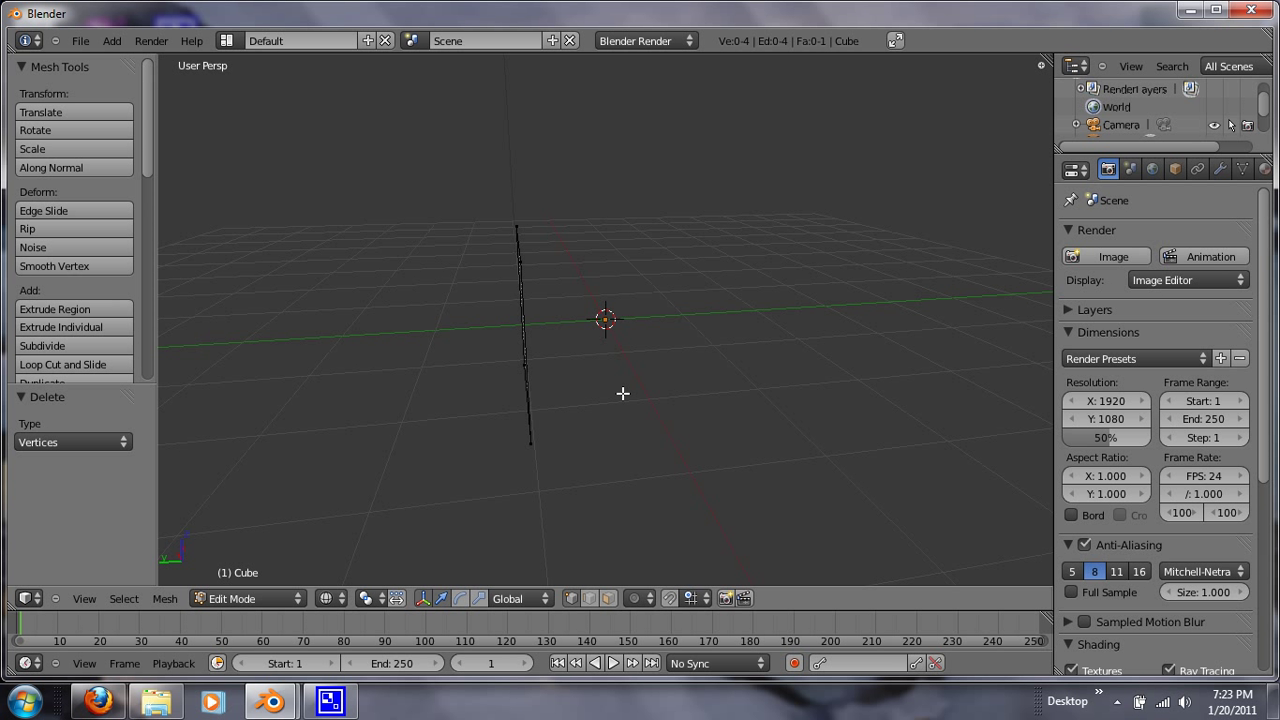
pyautogui.write('ae2')
pyautogui.press('Return')
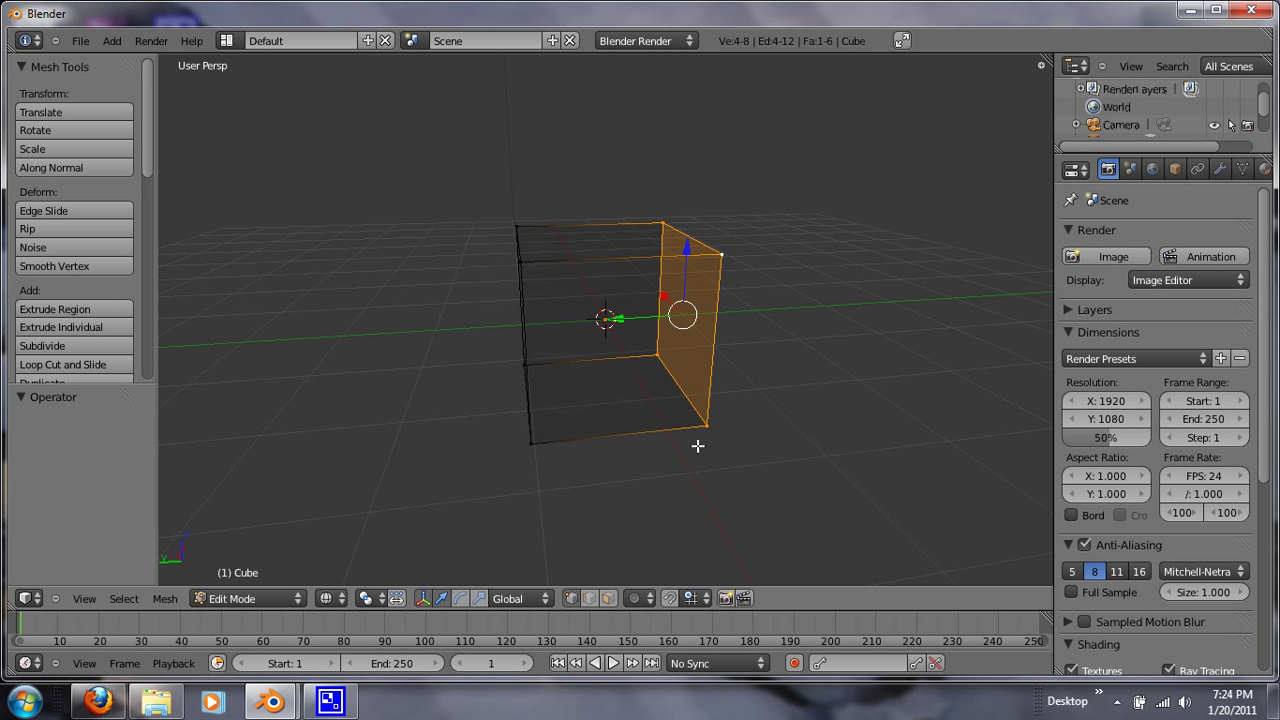
pyautogui.hotkey('ctrl', 'z')
pyautogui.hotkey('ctrl', 'z')
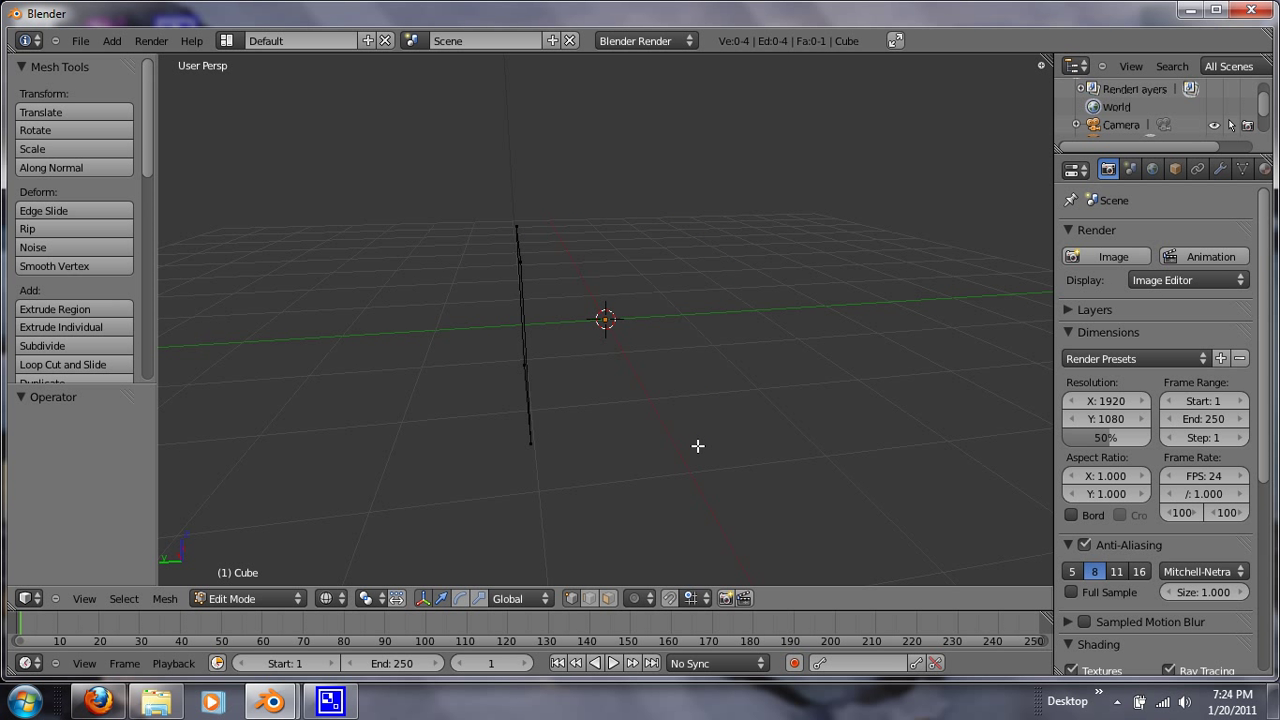
pyautogui.hotkey('ctrl', 'shift', 'z')
pyautogui.hotkey('ctrl', 'shift', 'z')
pyautogui.moveTo(748, 440); pyautogui.dragTo(696, 440, button='middle')
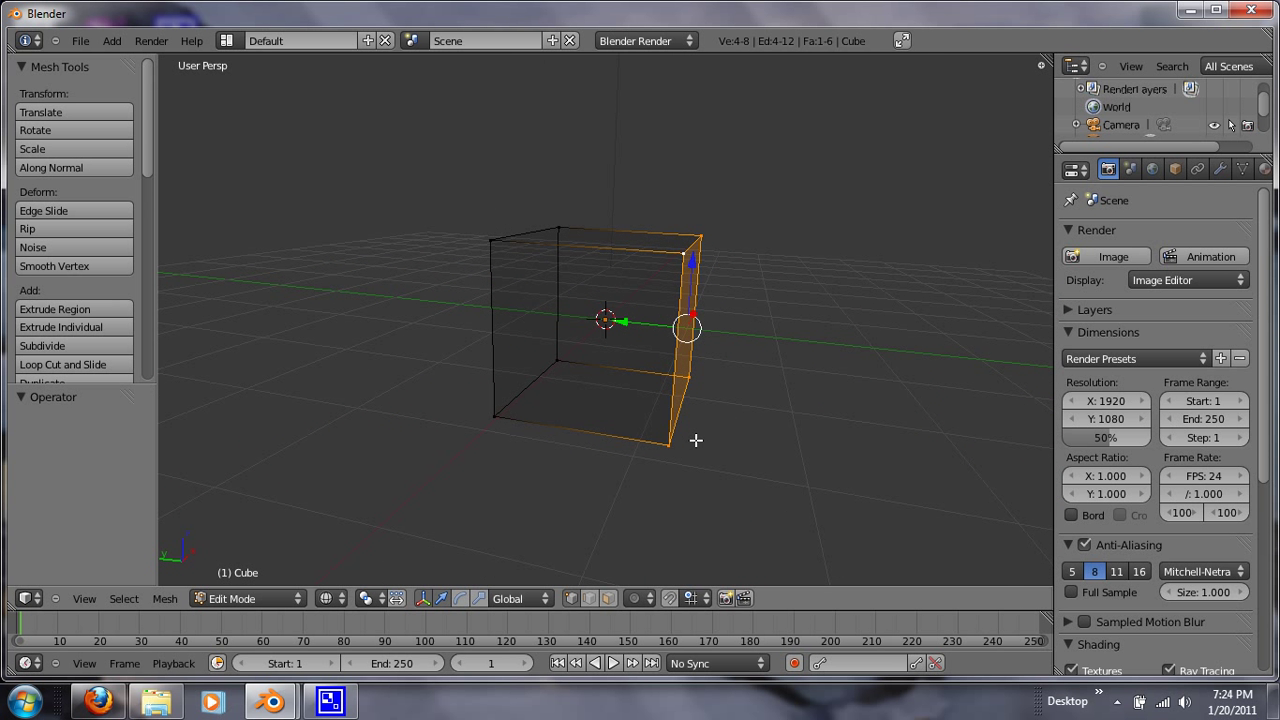
# - Deselect everything, return to solid shading and switch the cube to Object Mode
pyautogui.press('a')
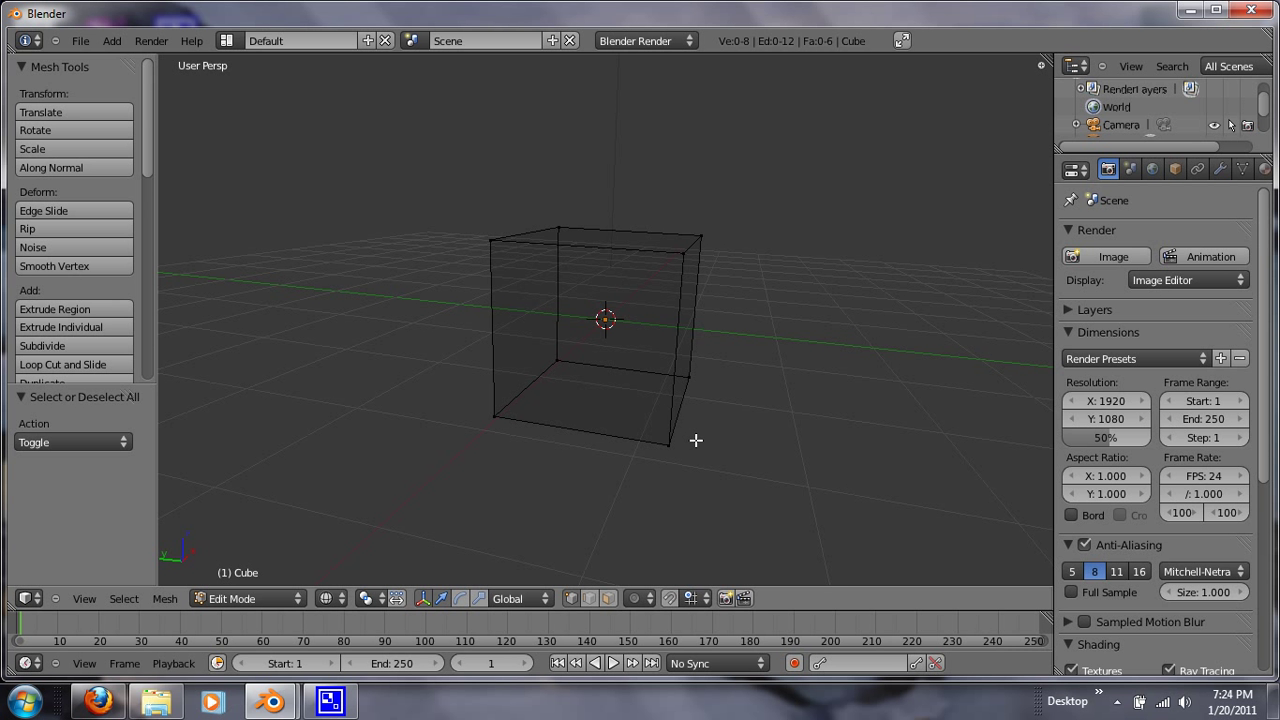
pyautogui.press('z')
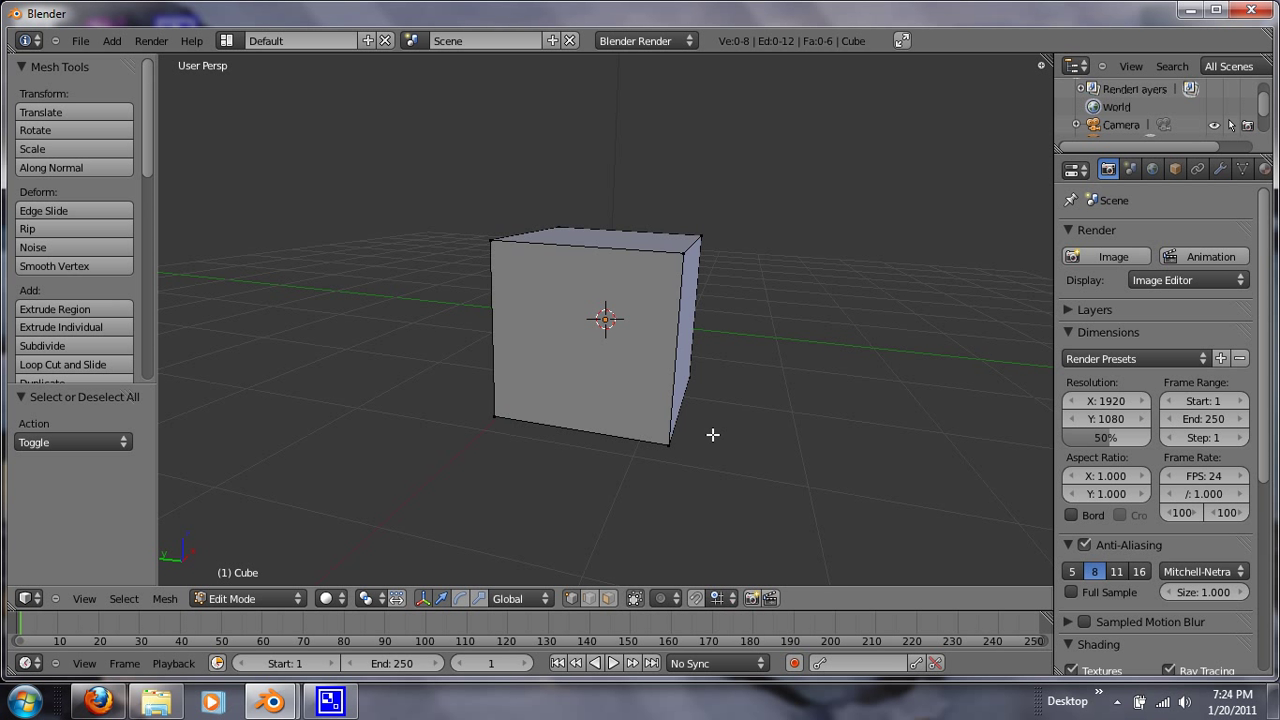
pyautogui.moveTo(711, 434)
pyautogui.mouseDown(button='middle')
pyautogui.moveTo(626, 477)
pyautogui.moveTo(827, 467)
pyautogui.moveTo(630, 378)
pyautogui.moveTo(570, 265)
pyautogui.moveTo(680, 420)
pyautogui.moveTo(687, 372)
pyautogui.mouseUp(button='middle')
pyautogui.scroll(-3, 687, 372)
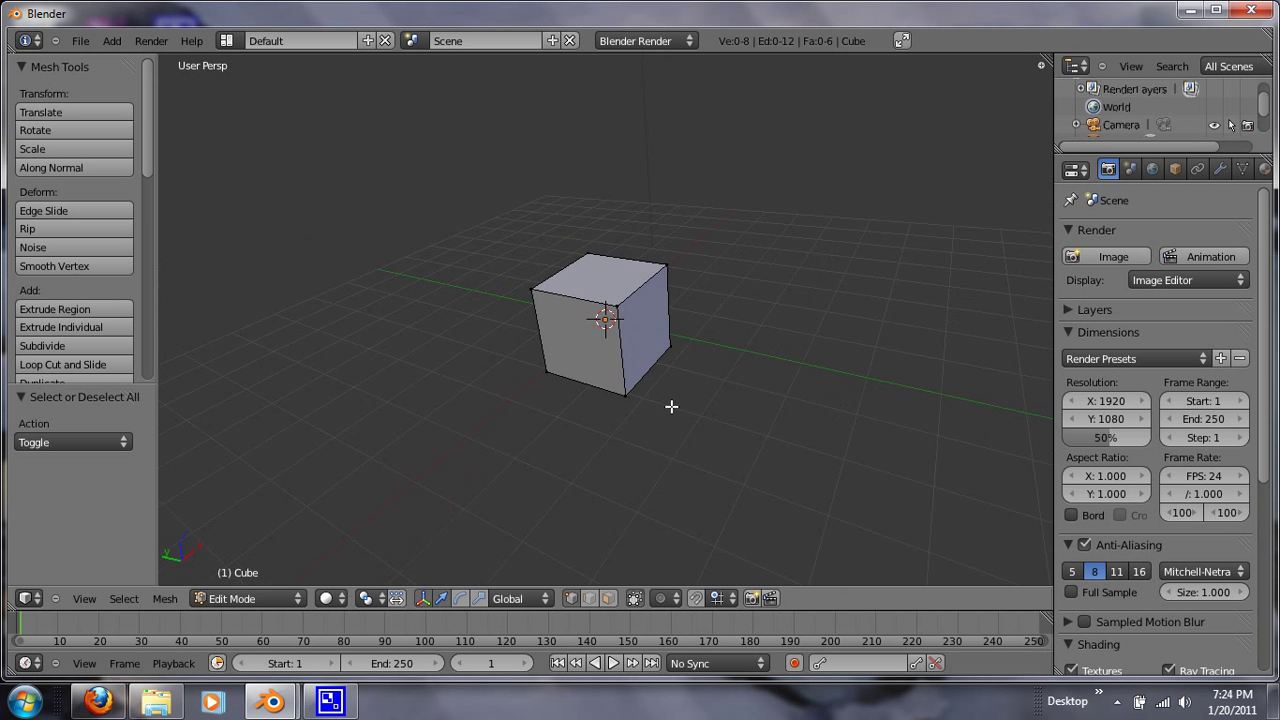
pyautogui.click(251, 597)
pyautogui.click(254, 580)
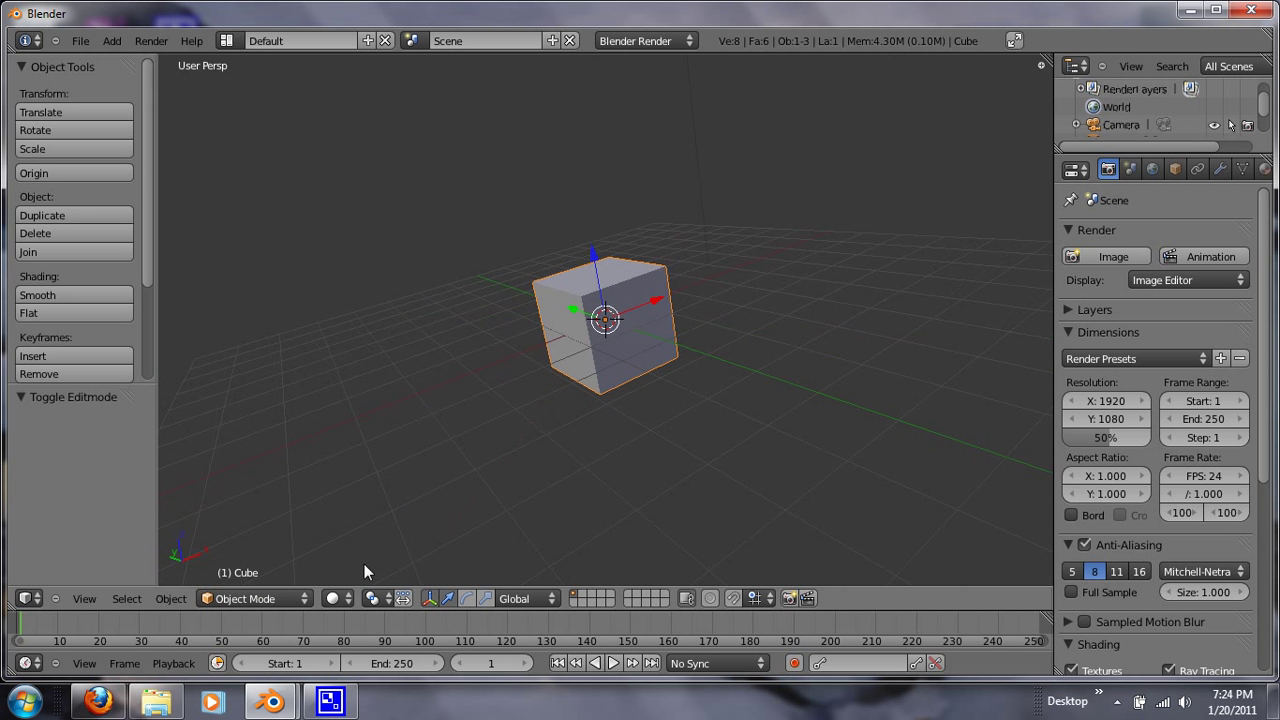
# - Switch the cube into Edit Mode from the header's mode list
pyautogui.click(285, 598)
pyautogui.click(245, 558)
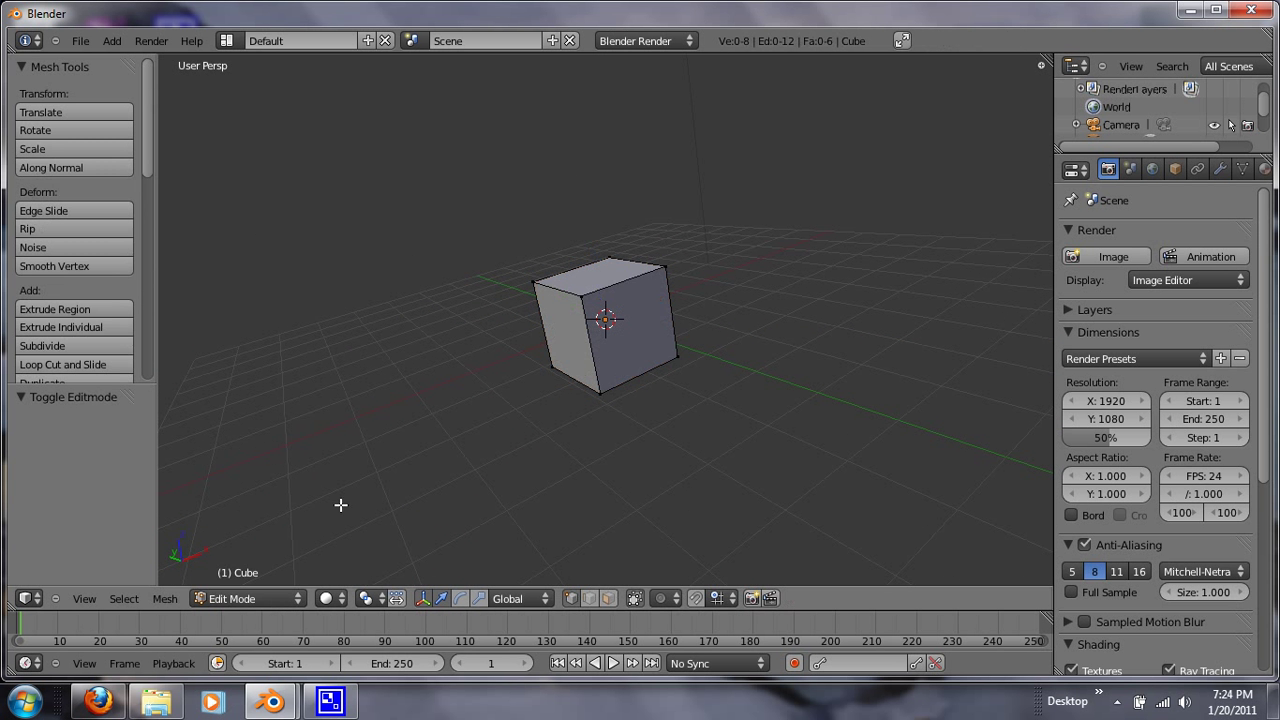
pyautogui.moveTo(443, 366)
pyautogui.mouseDown(button='middle')
pyautogui.moveTo(609, 389)
pyautogui.moveTo(646, 380)
pyautogui.moveTo(550, 387)
pyautogui.moveTo(466, 363)
pyautogui.mouseUp(button='middle')
# - Enter Sculpt Mode, apply one stroke, then bring the cube back to Object Mode
pyautogui.click(270, 594)
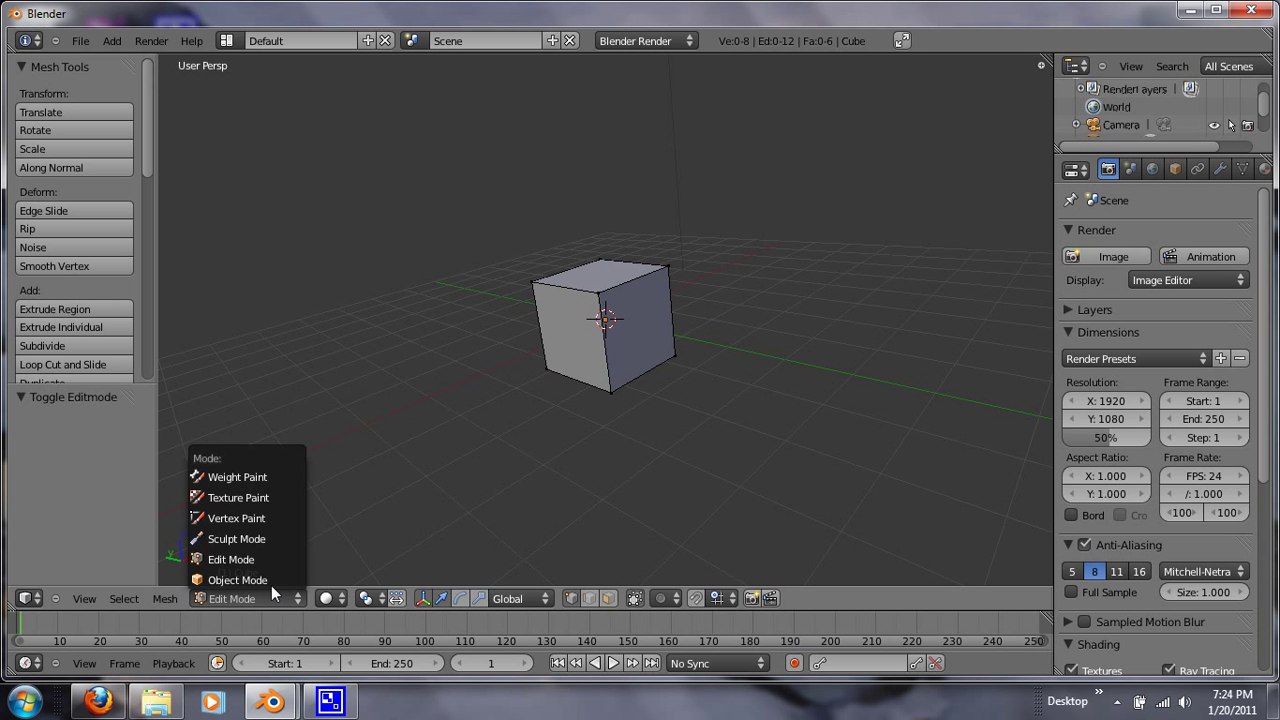
pyautogui.click(265, 538)
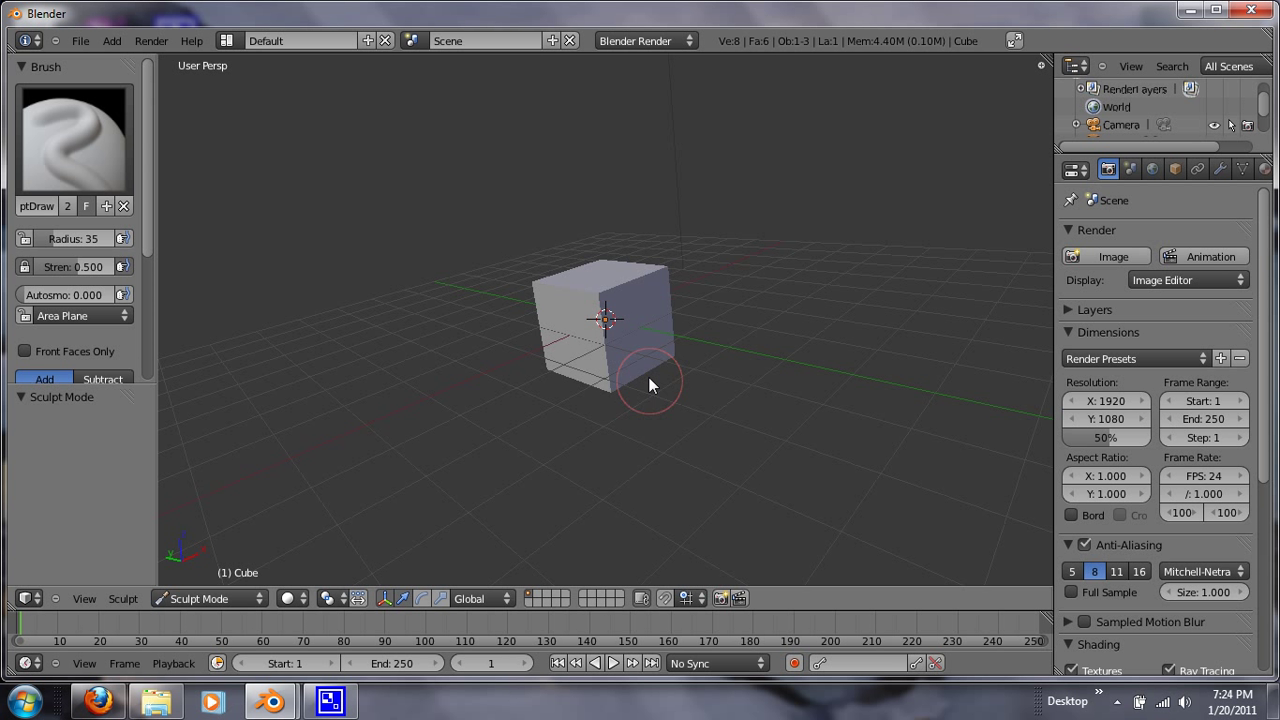
pyautogui.click(606, 315)
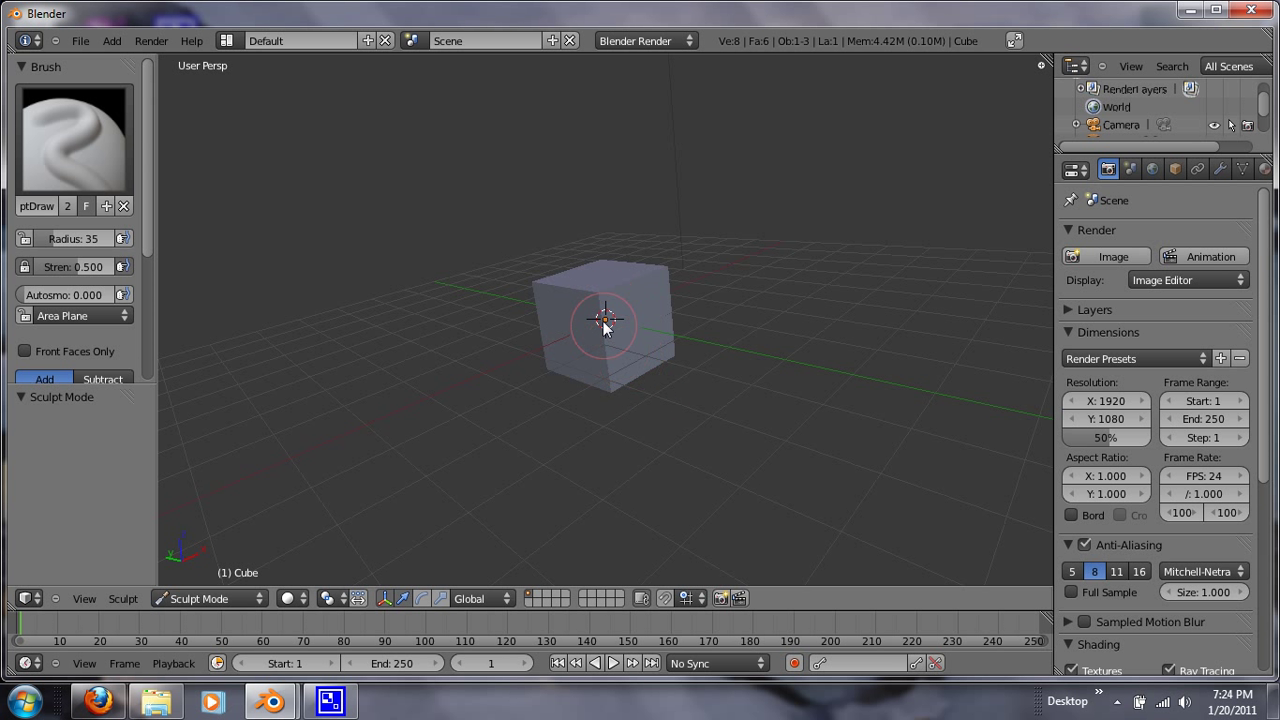
pyautogui.click(220, 598)
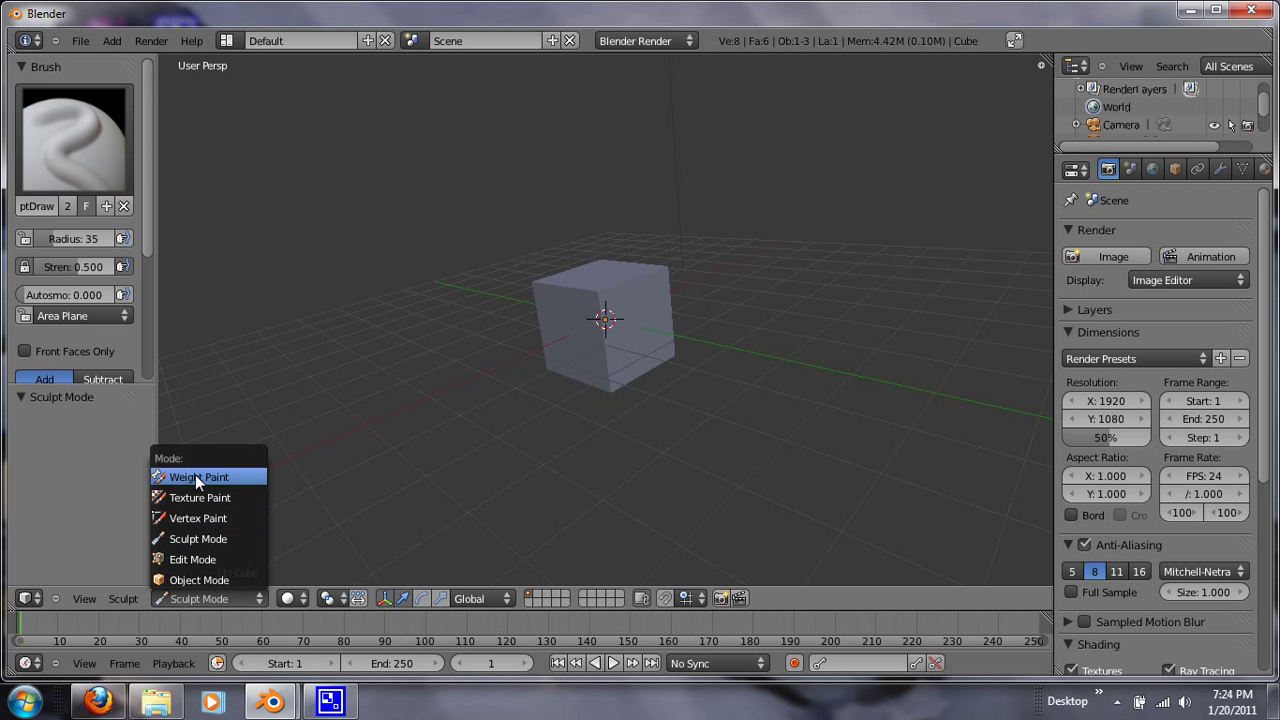
pyautogui.click(204, 578)
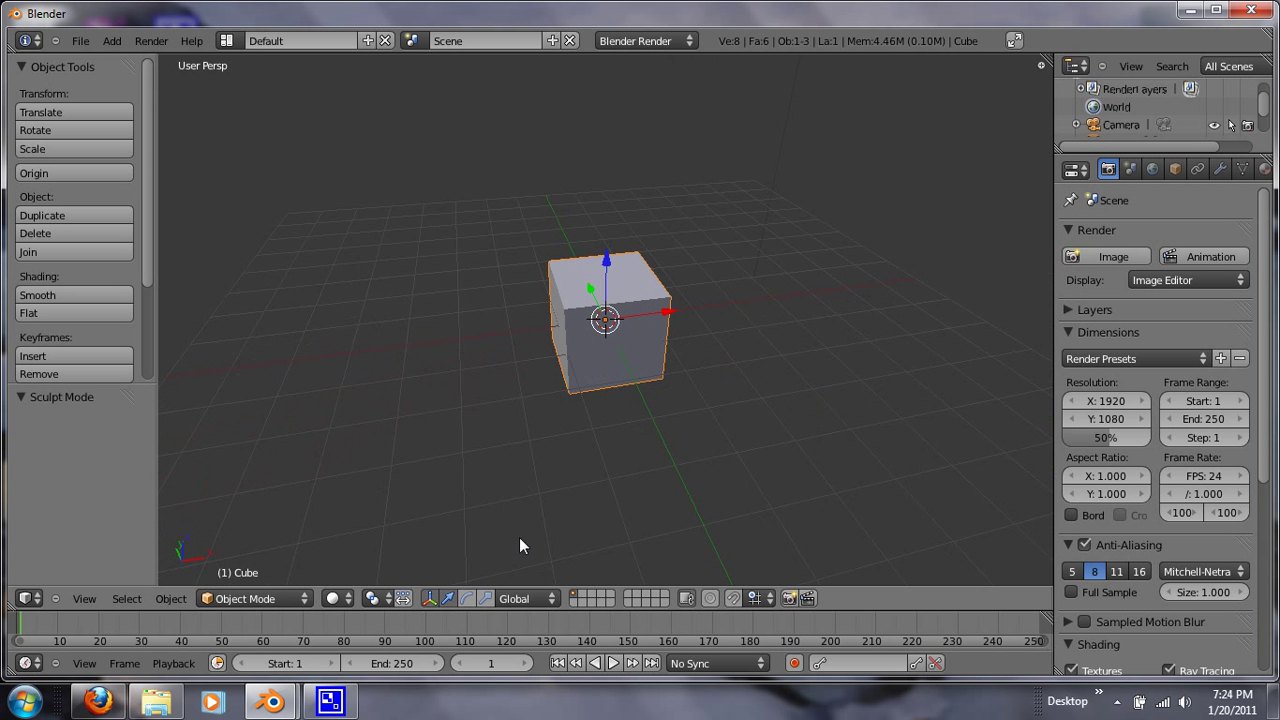
pyautogui.moveTo(520, 538); pyautogui.dragTo(567, 560, button='middle')
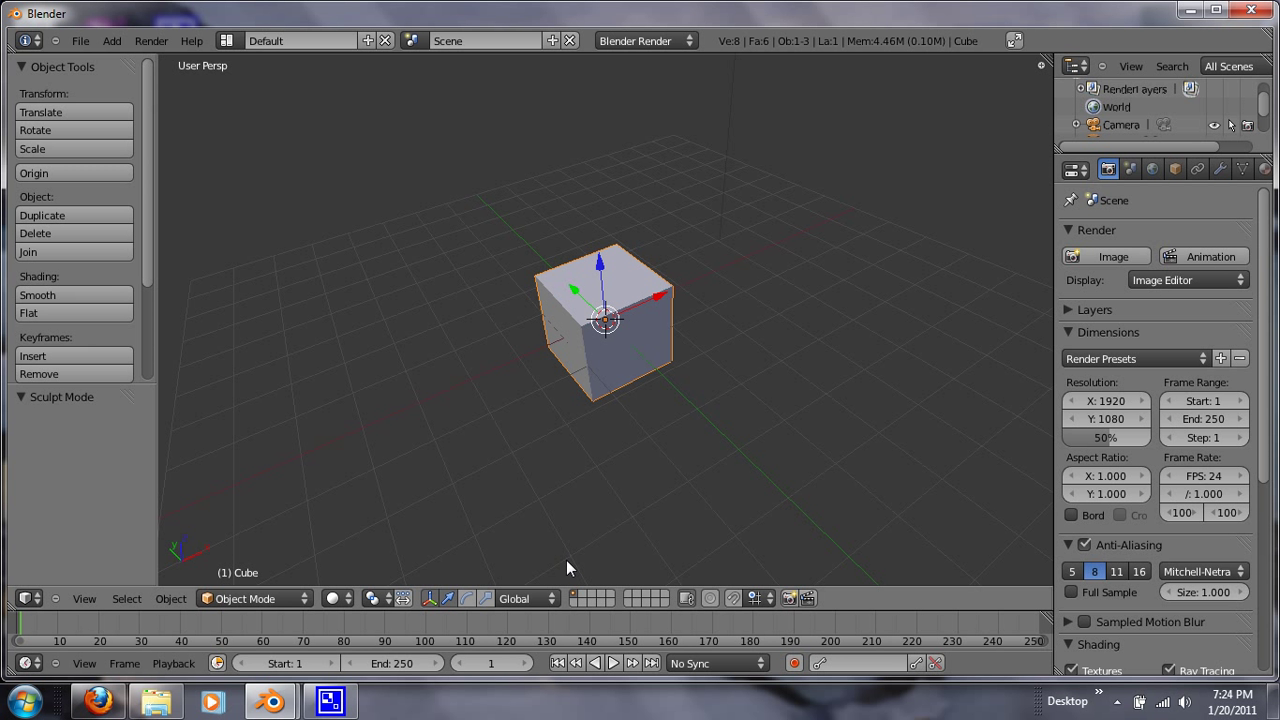
# - Enter Edit Mode, pick two top corner vertices, dismiss the Specials menu, then deselect all
pyautogui.press('w')
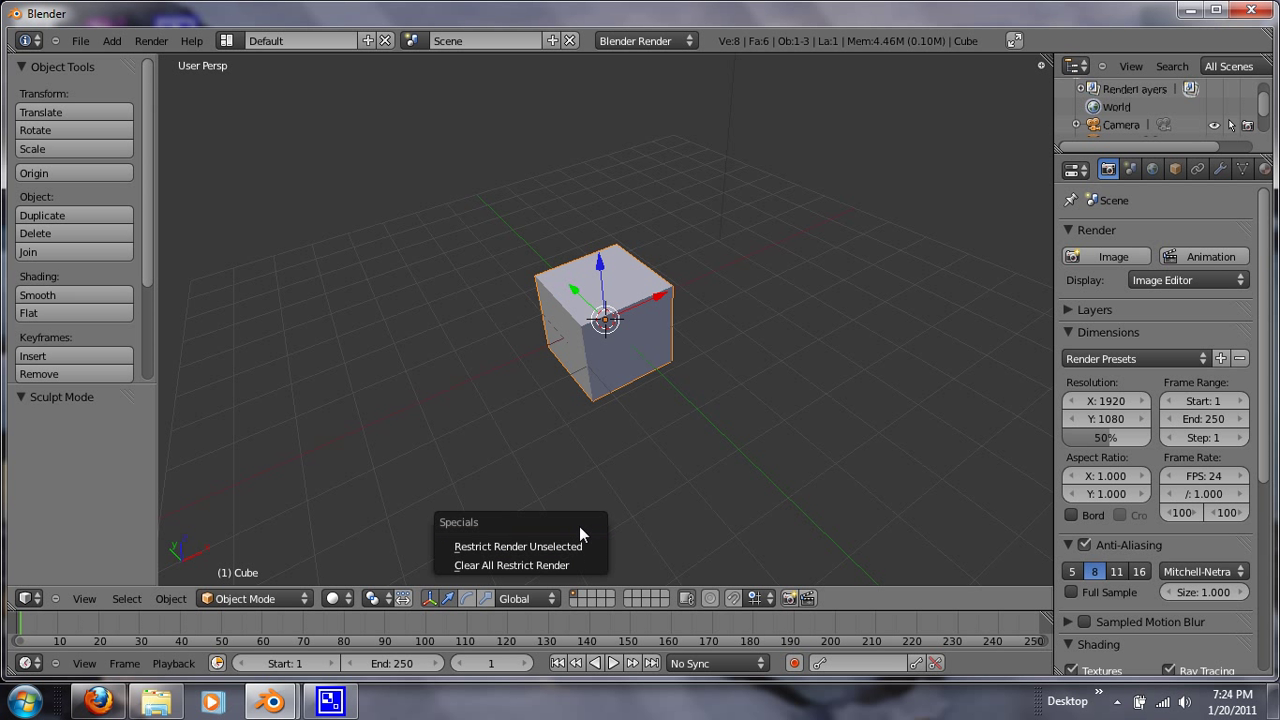
pyautogui.moveTo(543, 394); pyautogui.dragTo(604, 393, button='middle')
pyautogui.press('Tab')
pyautogui.rightClick(655, 302)
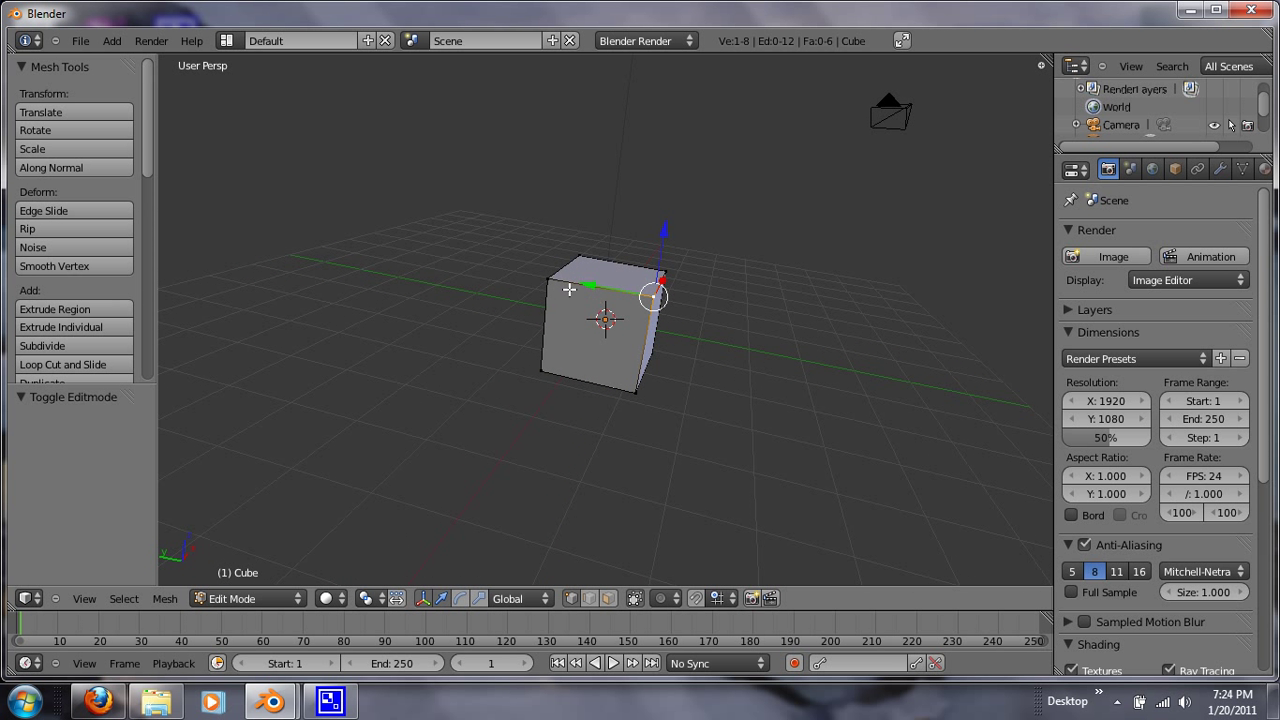
pyautogui.keyDown('shift'); pyautogui.rightClick(548, 291); pyautogui.keyUp('shift')
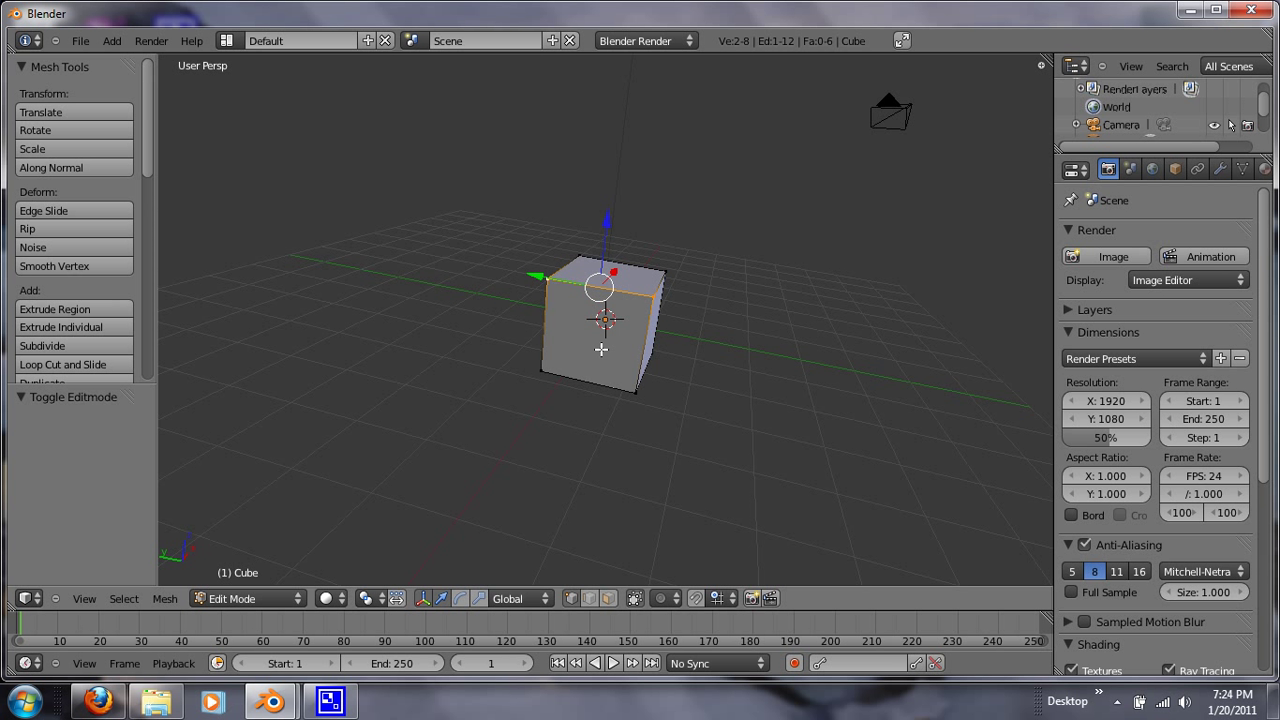
pyautogui.press('w')
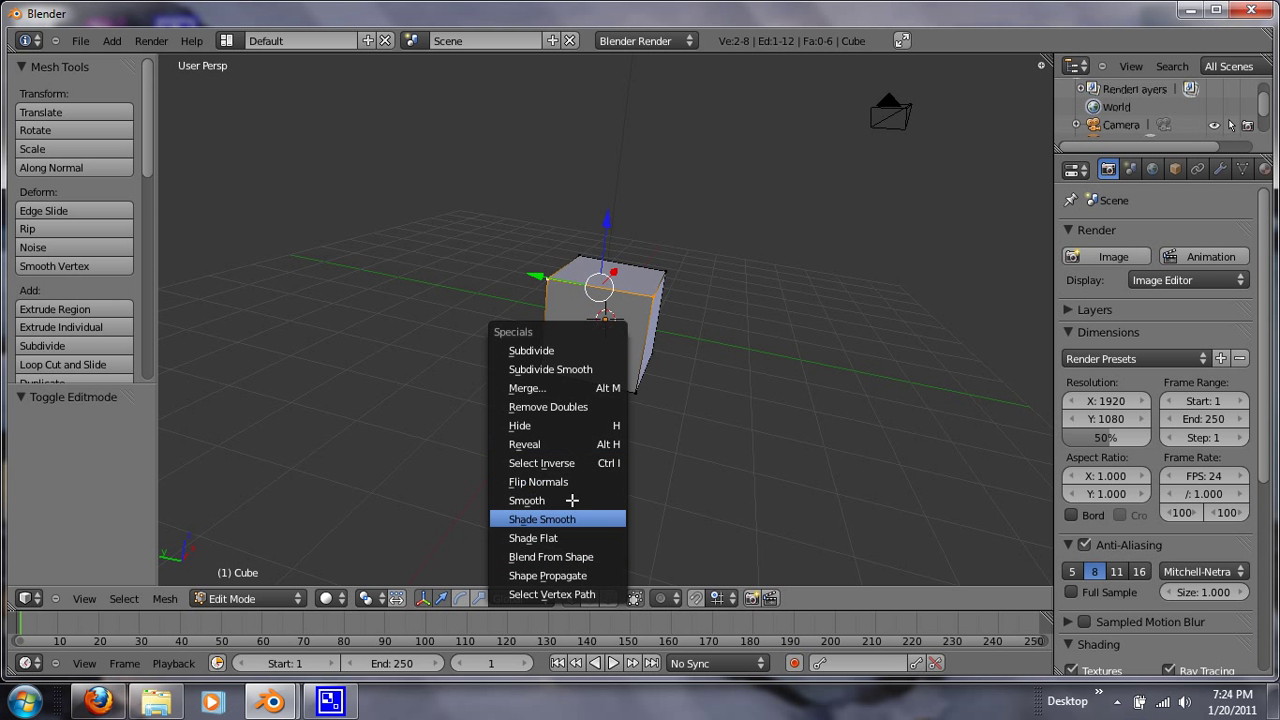
pyautogui.rightClick(584, 465)
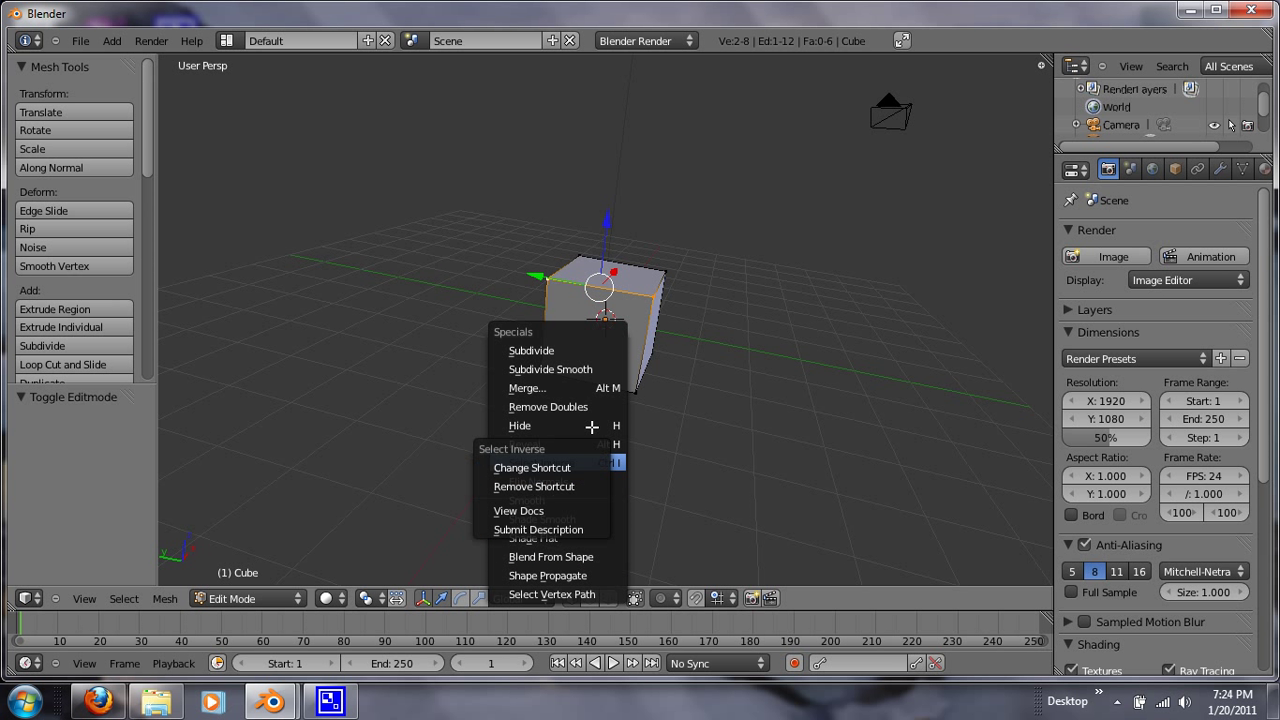
pyautogui.press('a')
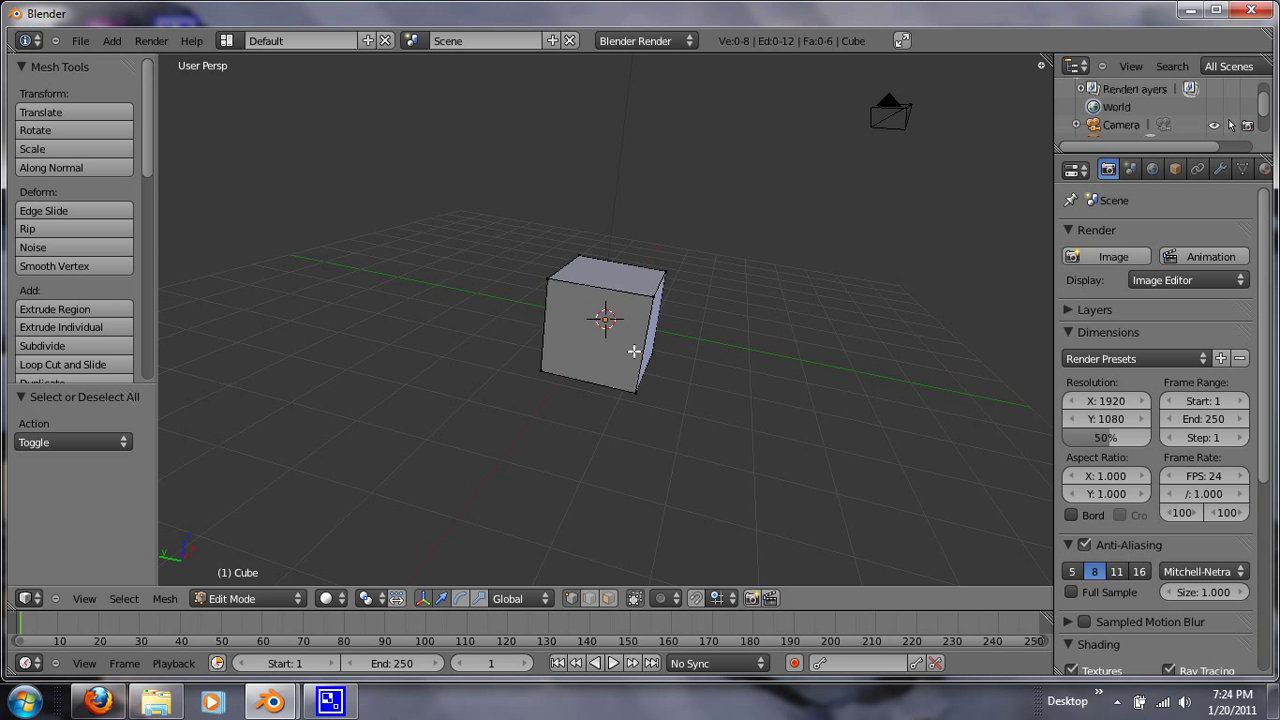
pyautogui.moveTo(609, 349); pyautogui.dragTo(600, 417, button='middle')
# - Select the whole cube mesh and subdivide it via the W Specials menu
pyautogui.press('a')
pyautogui.press('w')
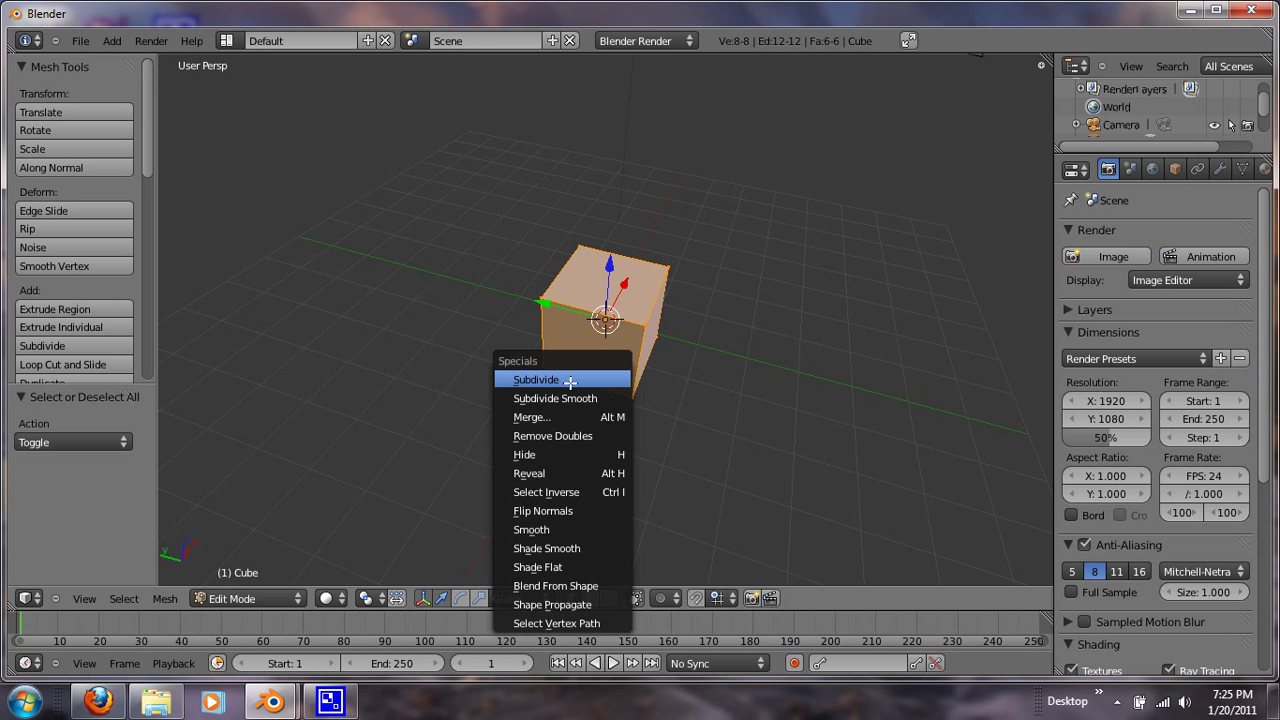
pyautogui.click(562, 381)
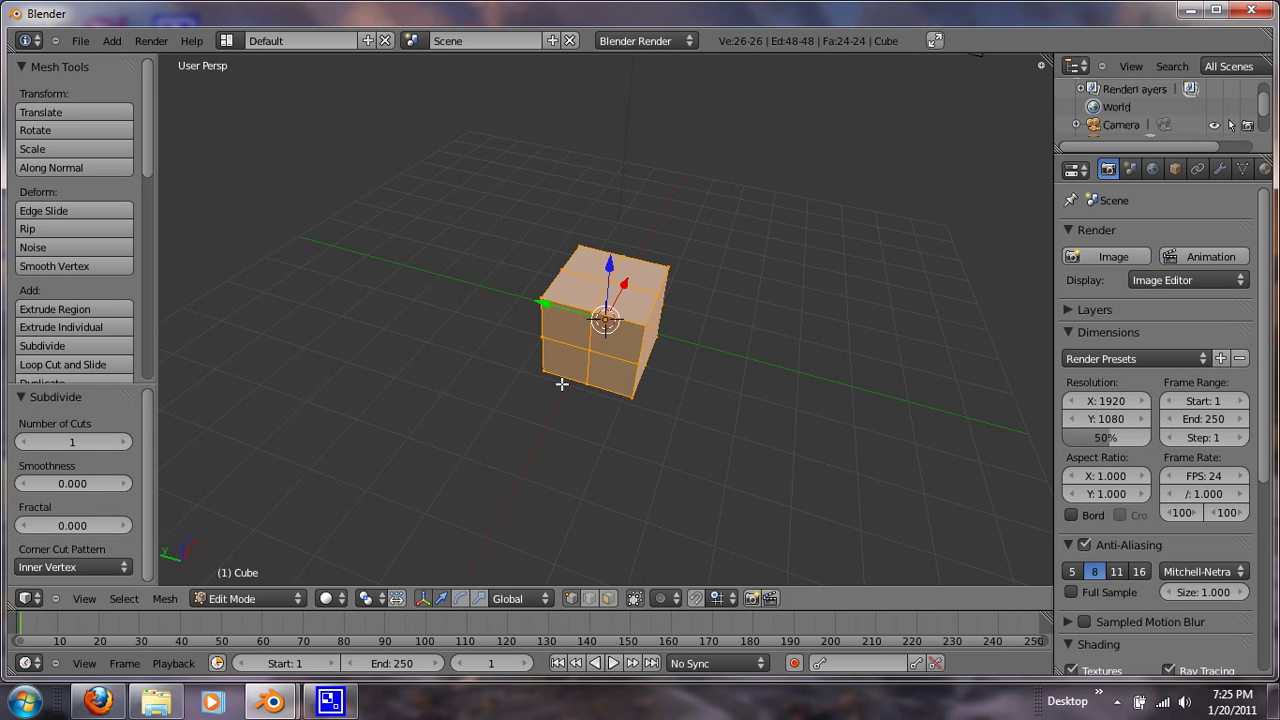
pyautogui.moveTo(517, 418); pyautogui.dragTo(669, 330, button='middle')
pyautogui.moveTo(506, 371); pyautogui.dragTo(591, 491, button='middle')
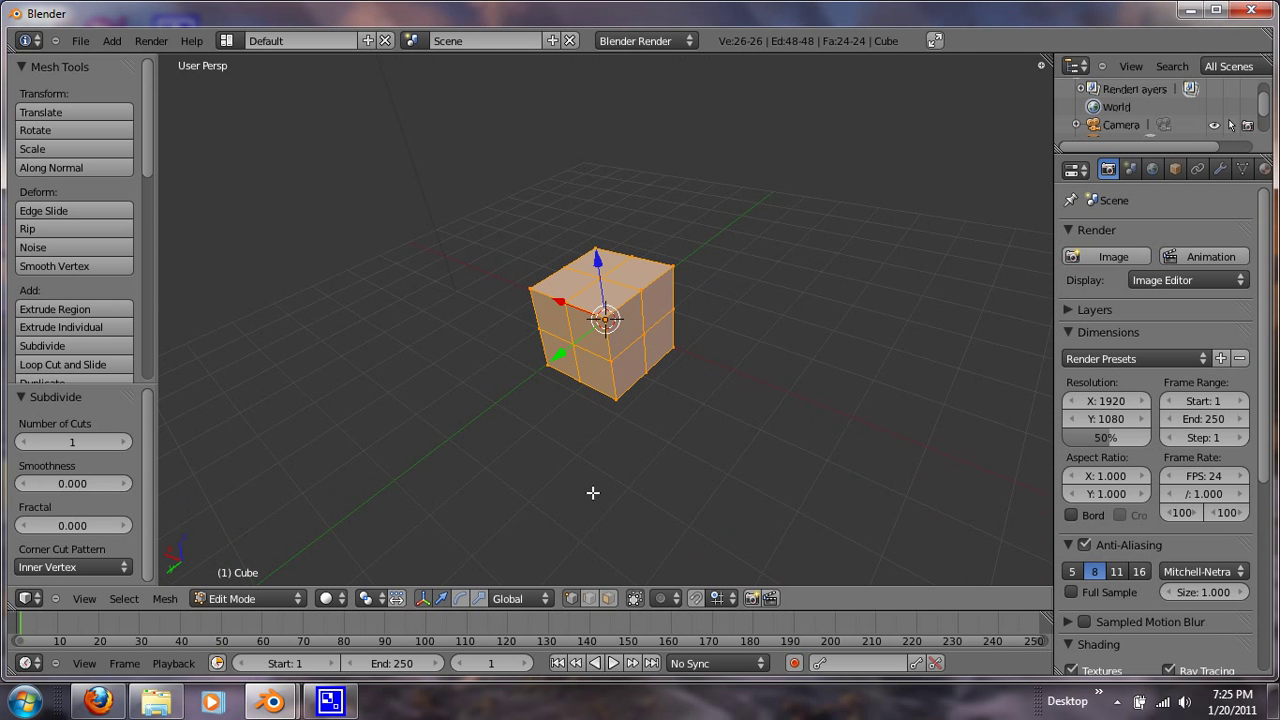
# - Settle the Subdivide Number of Cuts at 2, then place the 3D cursor beside the cube
pyautogui.click(124, 443)
pyautogui.click(124, 443)
pyautogui.click(124, 443)
pyautogui.click(124, 443)
pyautogui.click(124, 443)
pyautogui.click(124, 443)
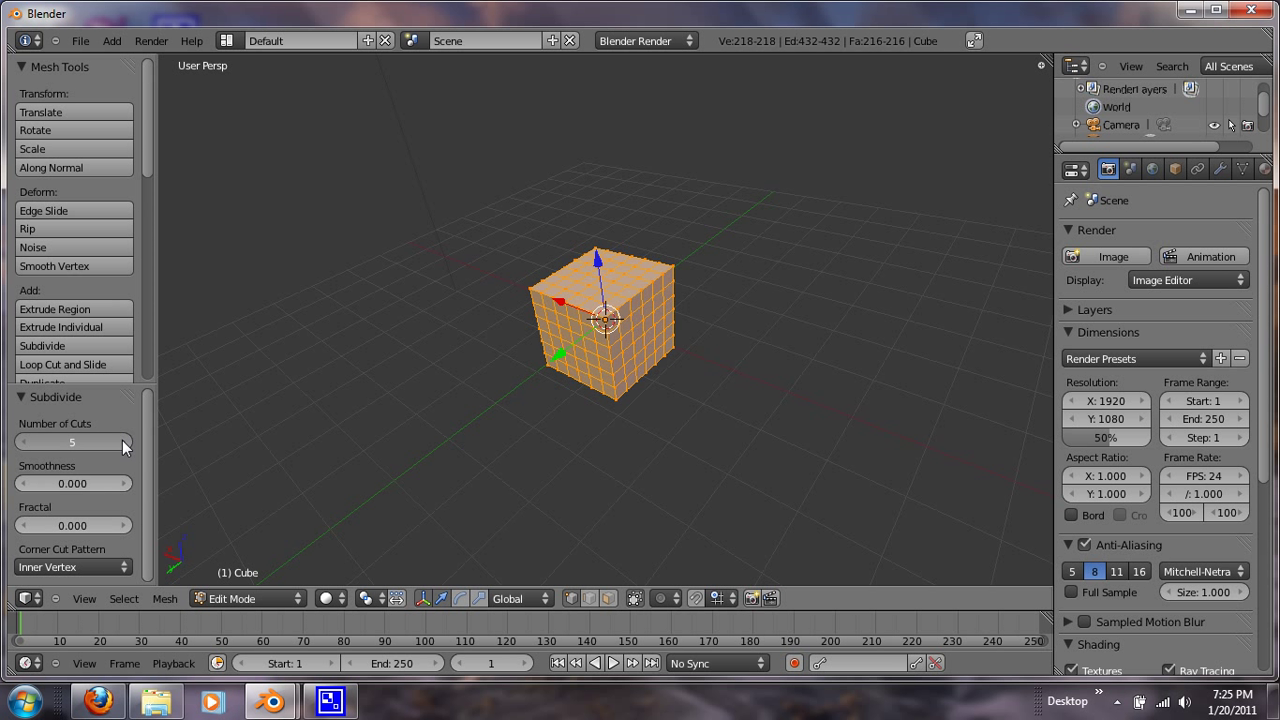
pyautogui.click(124, 443)
pyautogui.click(124, 443)
pyautogui.click(20, 442)
pyautogui.click(20, 442)
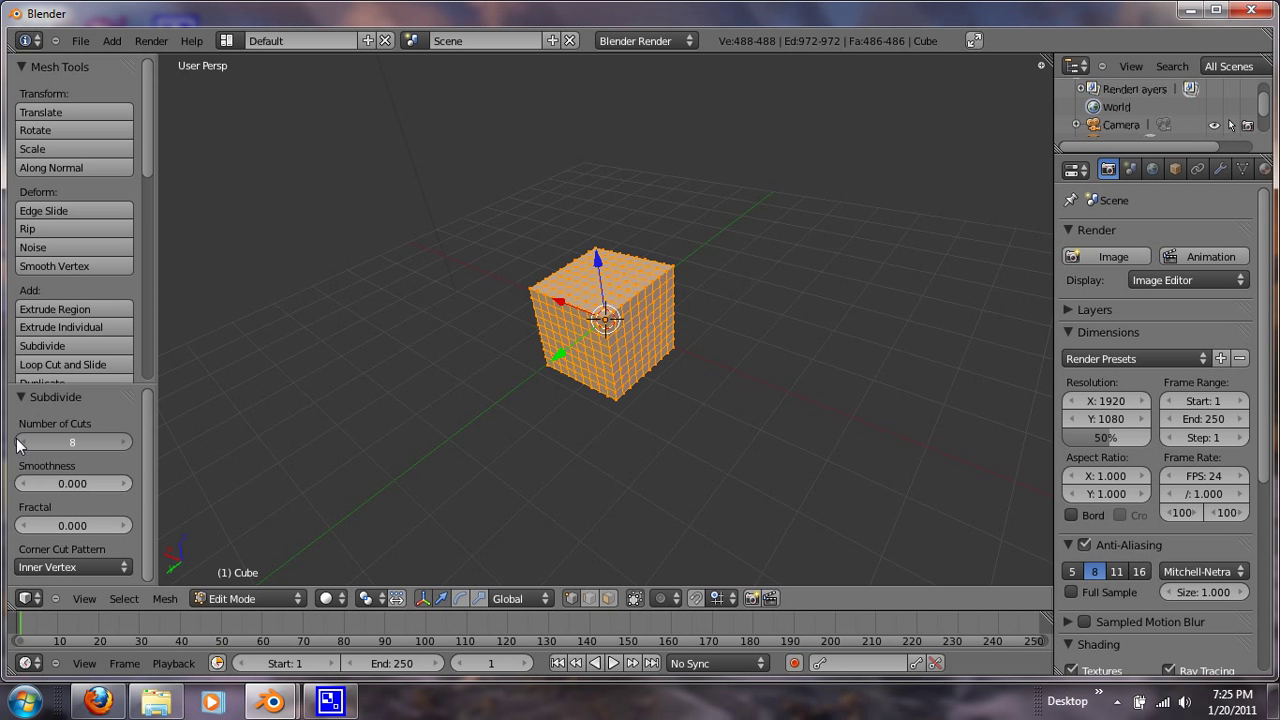
pyautogui.click(20, 442)
pyautogui.click(20, 442)
pyautogui.click(20, 442)
pyautogui.click(20, 442)
pyautogui.click(20, 442)
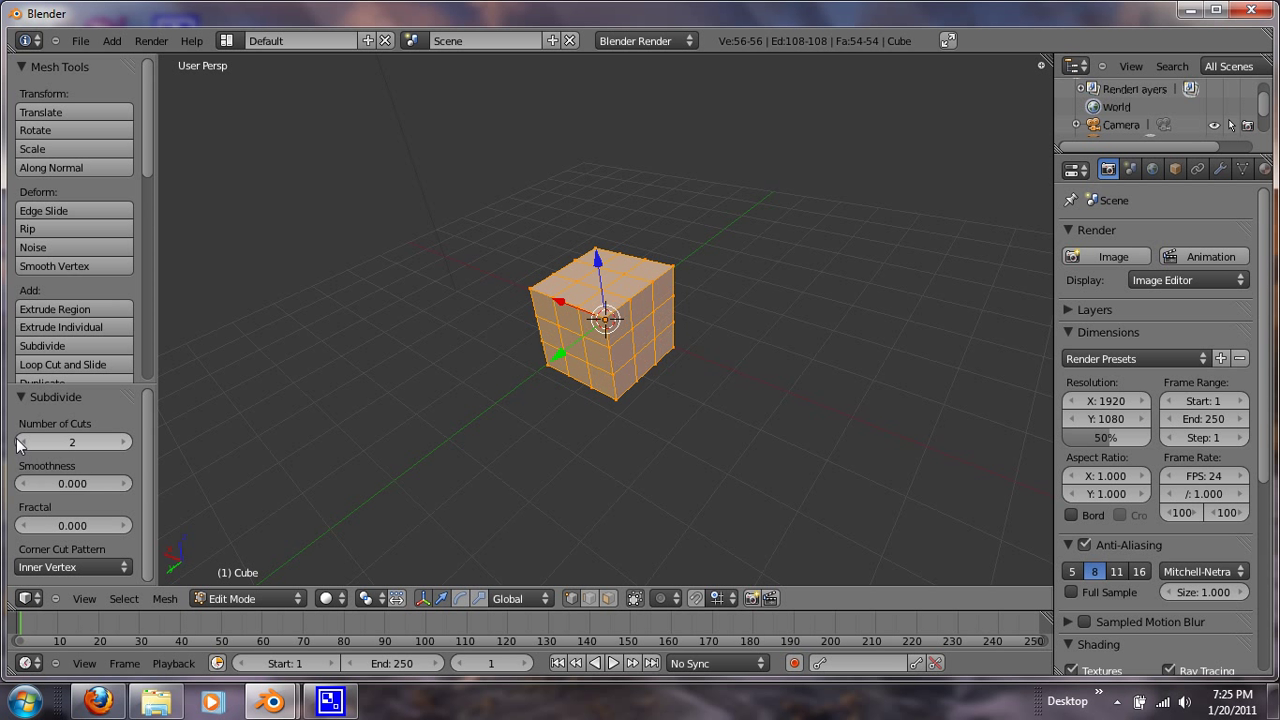
pyautogui.click(362, 430)
pyautogui.moveTo(509, 449); pyautogui.dragTo(459, 433, button='middle')
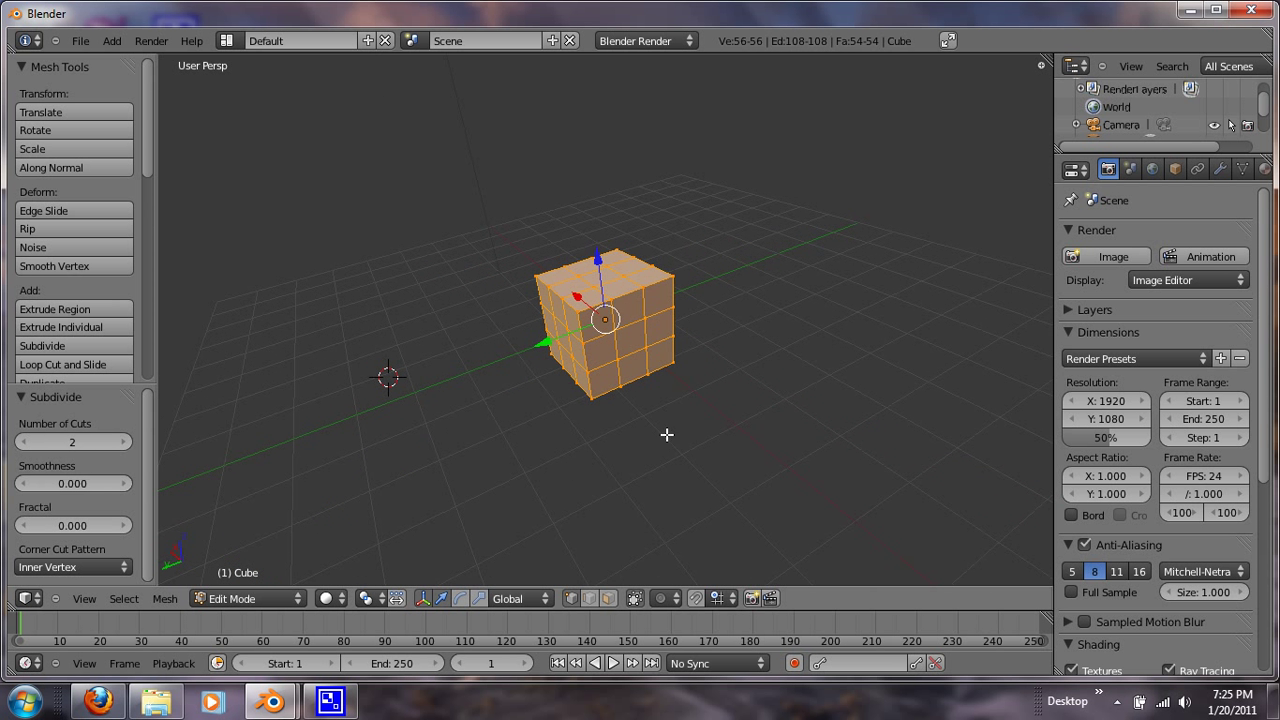
# - Zoom in and select the four corner vertices of the front face's centre square
pyautogui.moveTo(667, 434); pyautogui.dragTo(612, 382, button='middle')
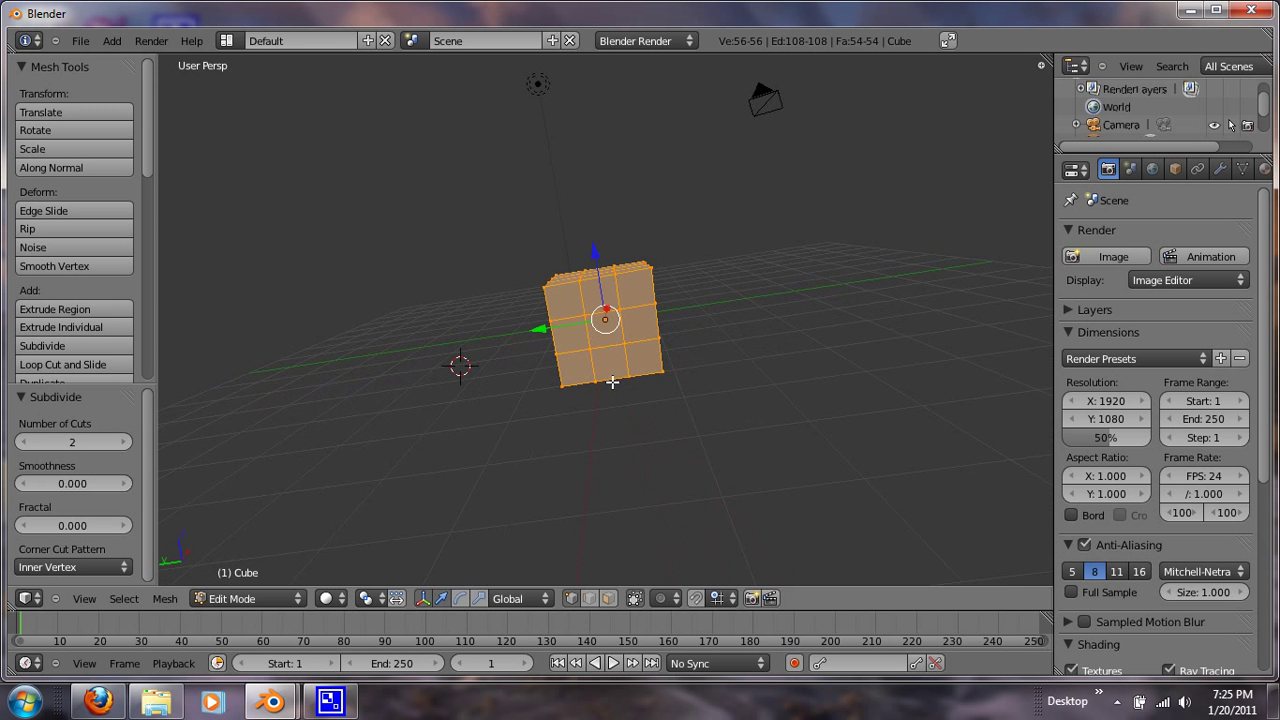
pyautogui.scroll(2, 612, 382)
pyautogui.scroll(1, 615, 365)
pyautogui.press('a')
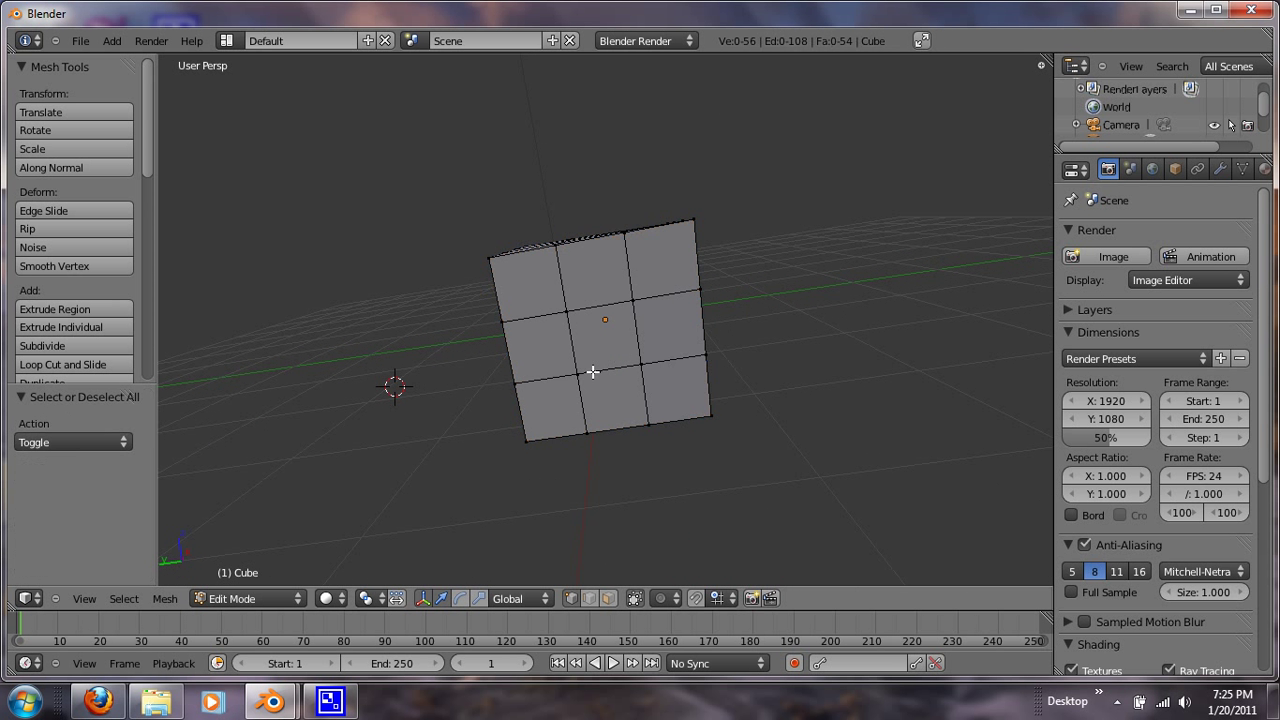
pyautogui.scroll(2, 593, 371)
pyautogui.rightClick(562, 300)
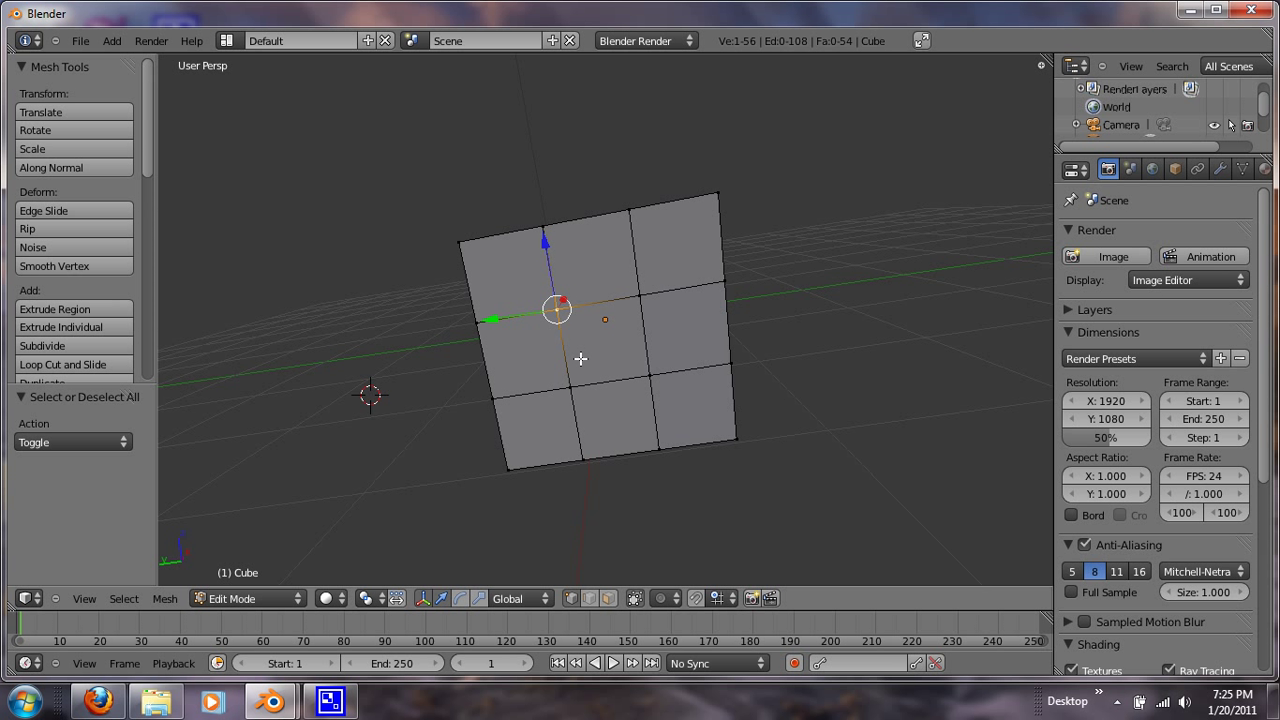
pyautogui.keyDown('shift'); pyautogui.rightClick(639, 296); pyautogui.keyUp('shift')
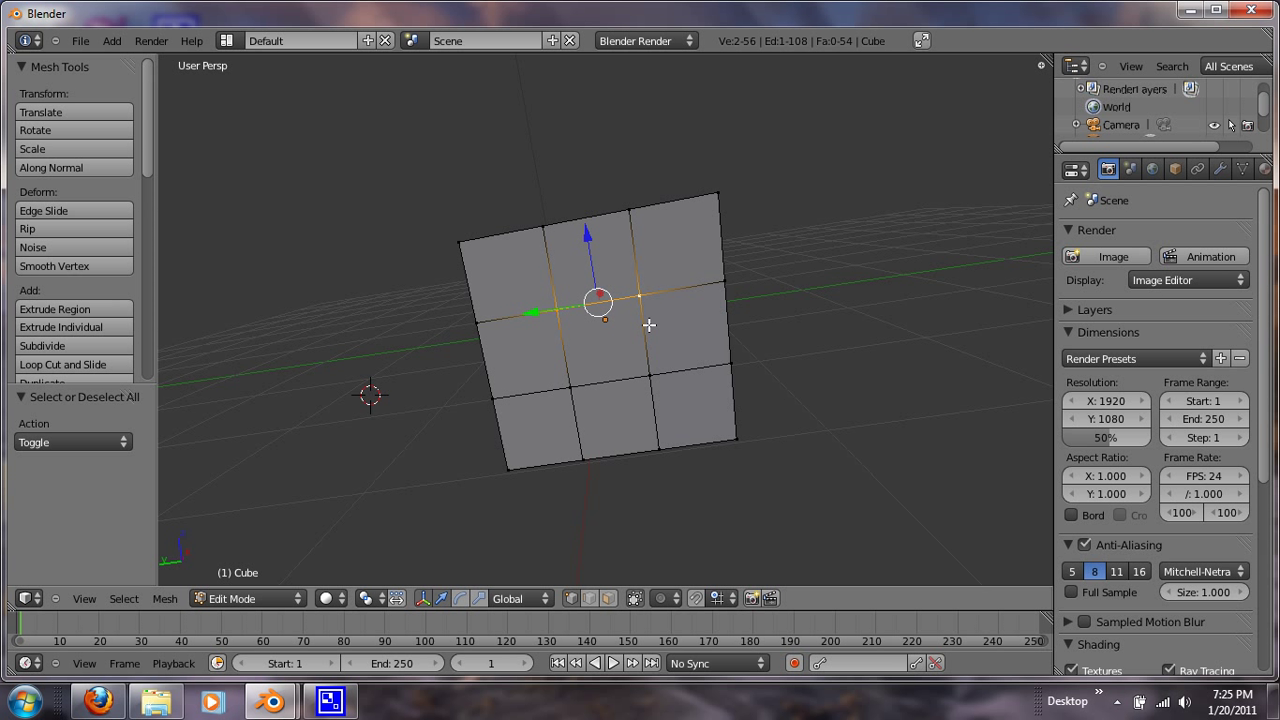
pyautogui.keyDown('shift'); pyautogui.rightClick(648, 378); pyautogui.keyUp('shift')
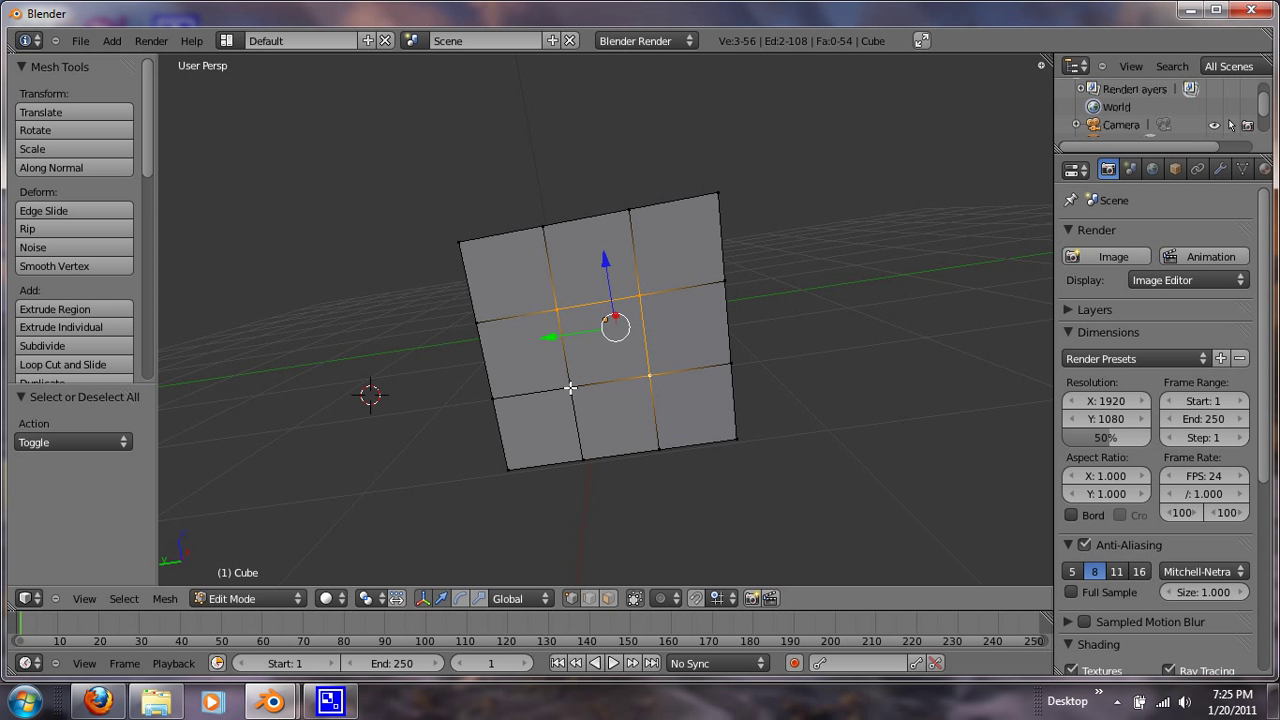
pyautogui.keyDown('shift'); pyautogui.rightClick(570, 387); pyautogui.keyUp('shift')
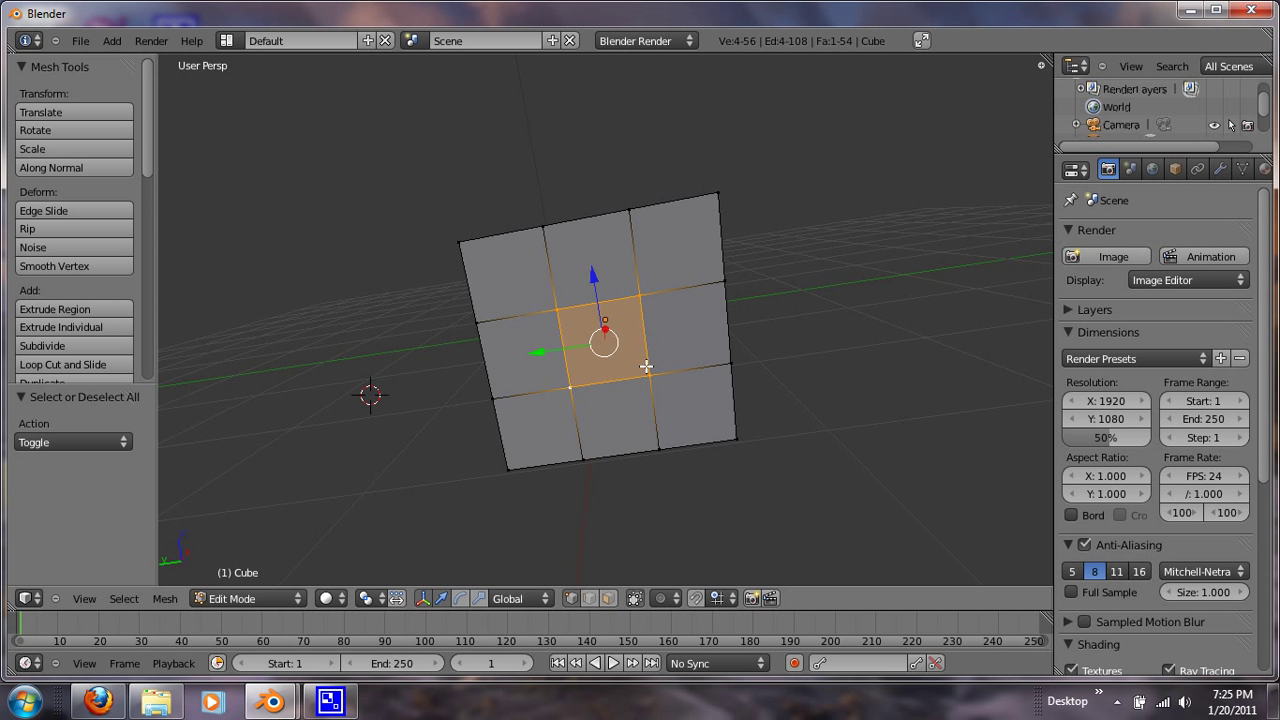
# - Extrude the centre face outward, inspect it, then undo the extrusion
pyautogui.press('e')
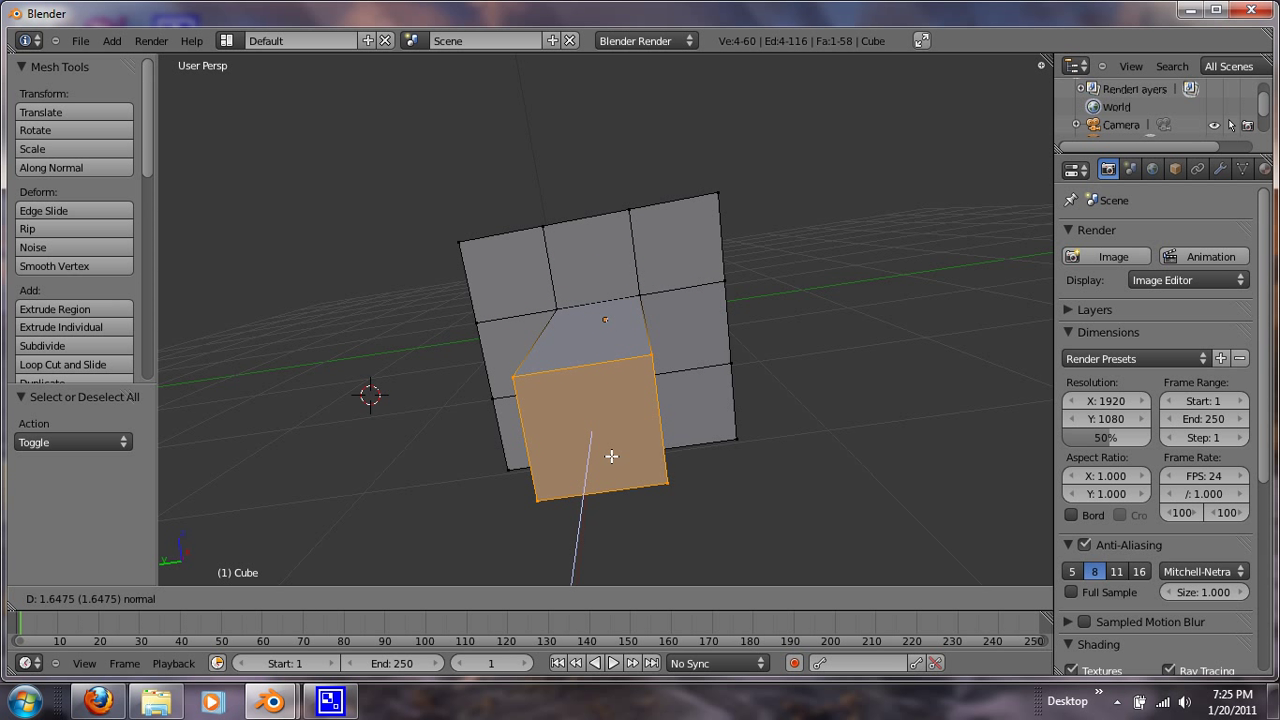
pyautogui.click(600, 545)
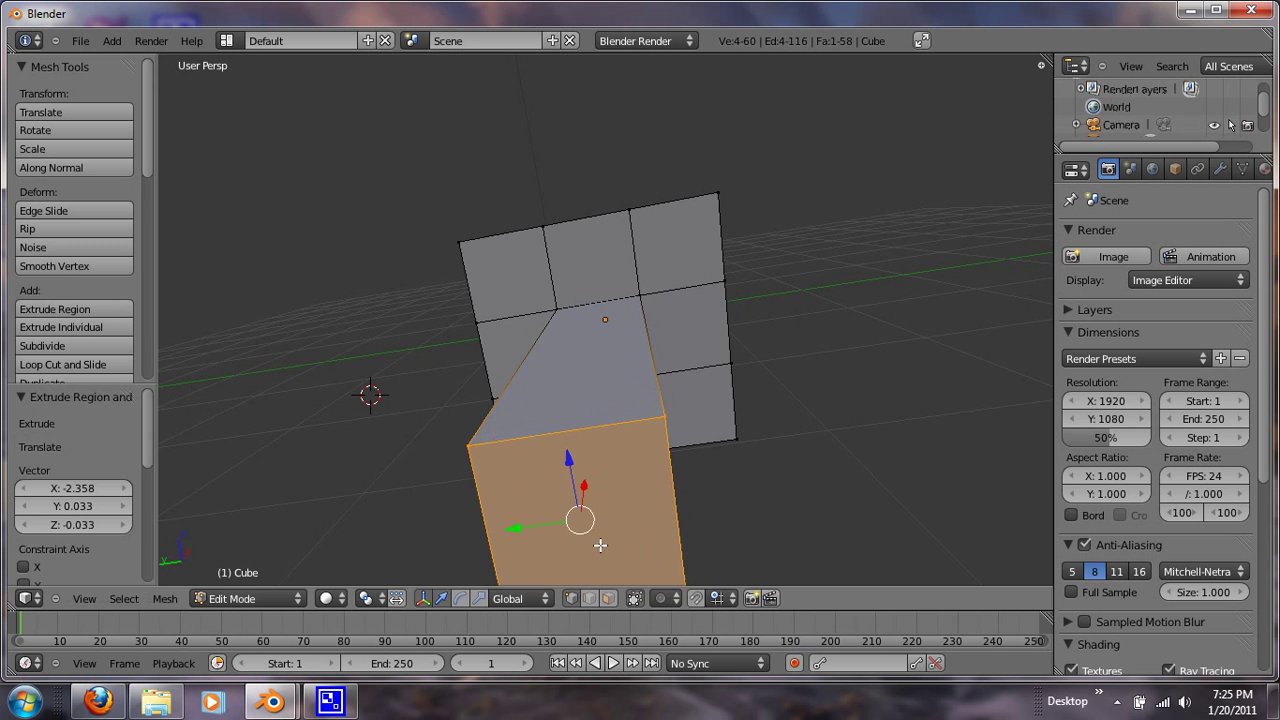
pyautogui.moveTo(737, 511); pyautogui.dragTo(702, 487, button='middle')
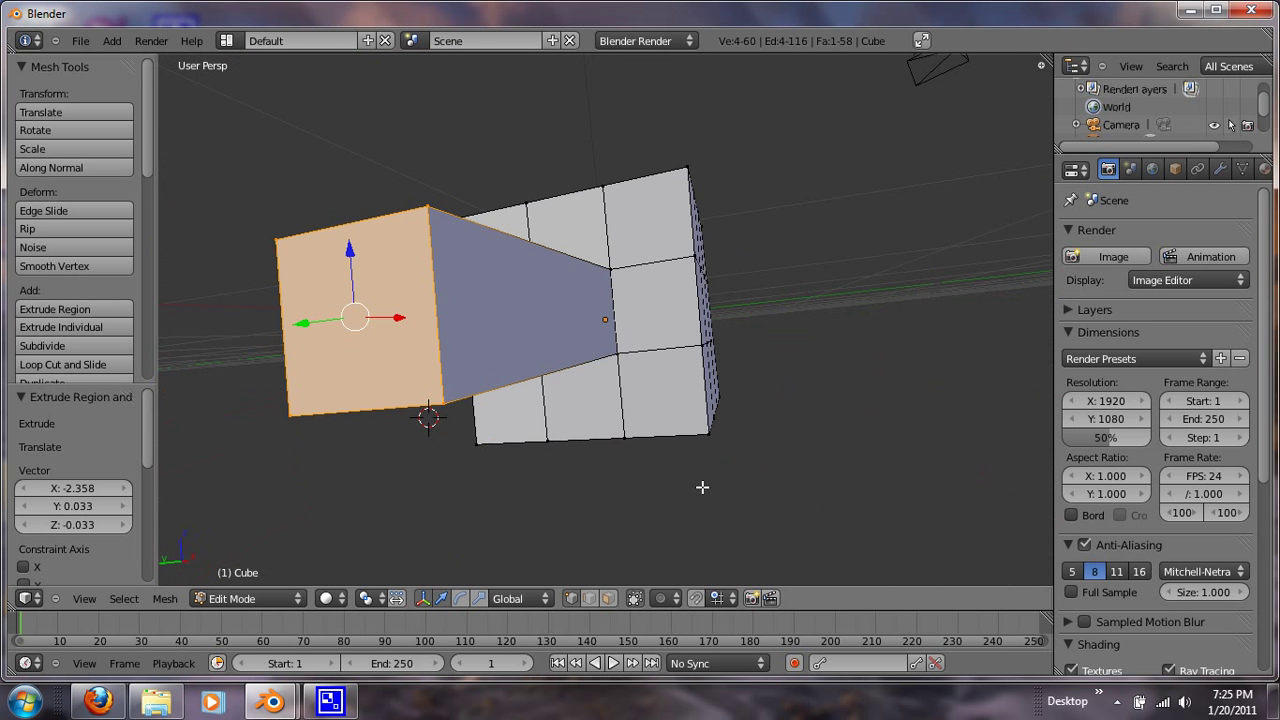
pyautogui.moveTo(556, 428); pyautogui.dragTo(604, 390, button='middle')
pyautogui.hotkey('ctrl', 'z')
# - Try an inward extrusion of the same face and orbit to inspect the result
pyautogui.press('e')
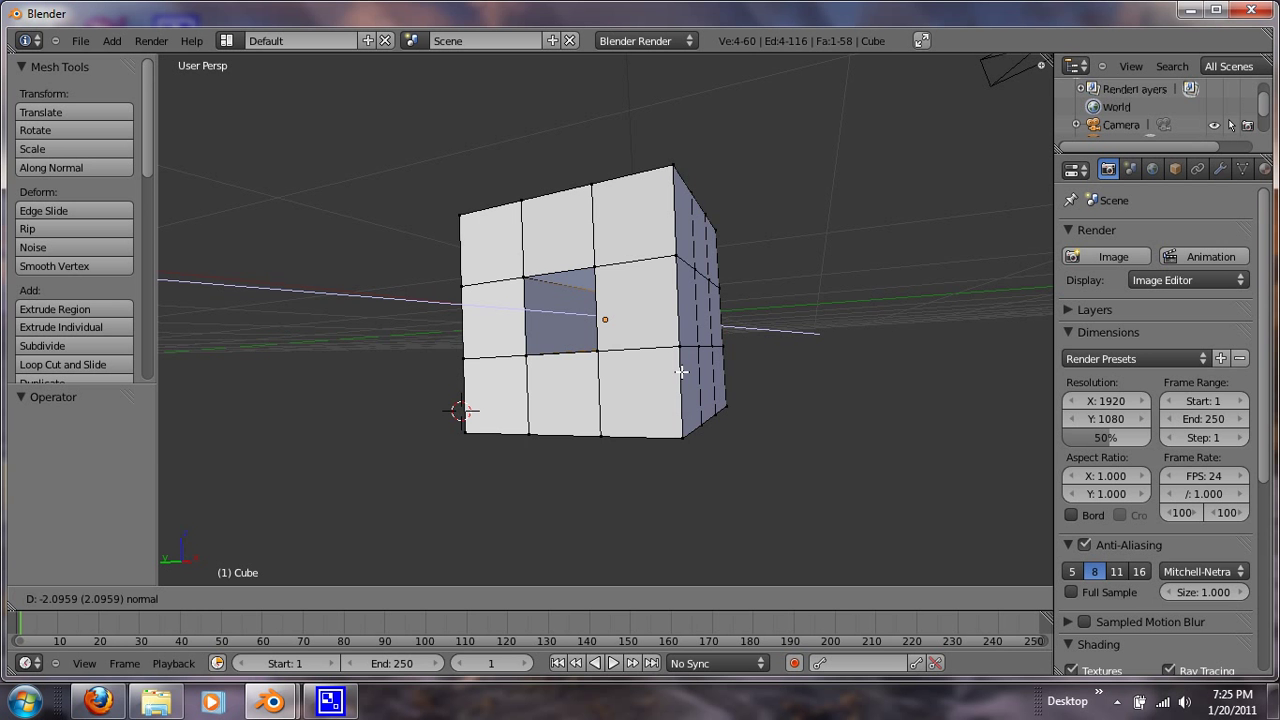
pyautogui.click(747, 366)
pyautogui.moveTo(747, 366); pyautogui.dragTo(658, 349, button='middle')
pyautogui.scroll(6, 618, 320)
pyautogui.scroll(-7, 650, 312)
# - Undo the previous attempt and re-extrude the cube face 0.285 units along Z
pyautogui.hotkey('ctrl', 'z')
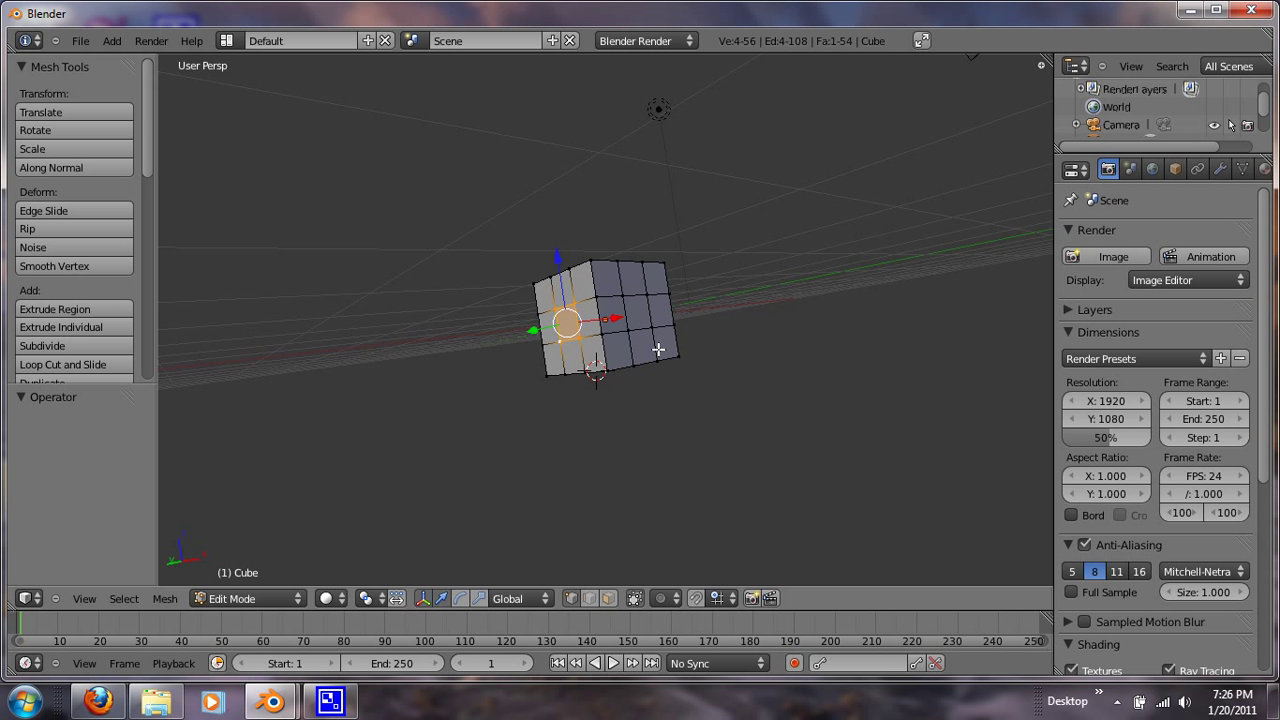
pyautogui.press('e')
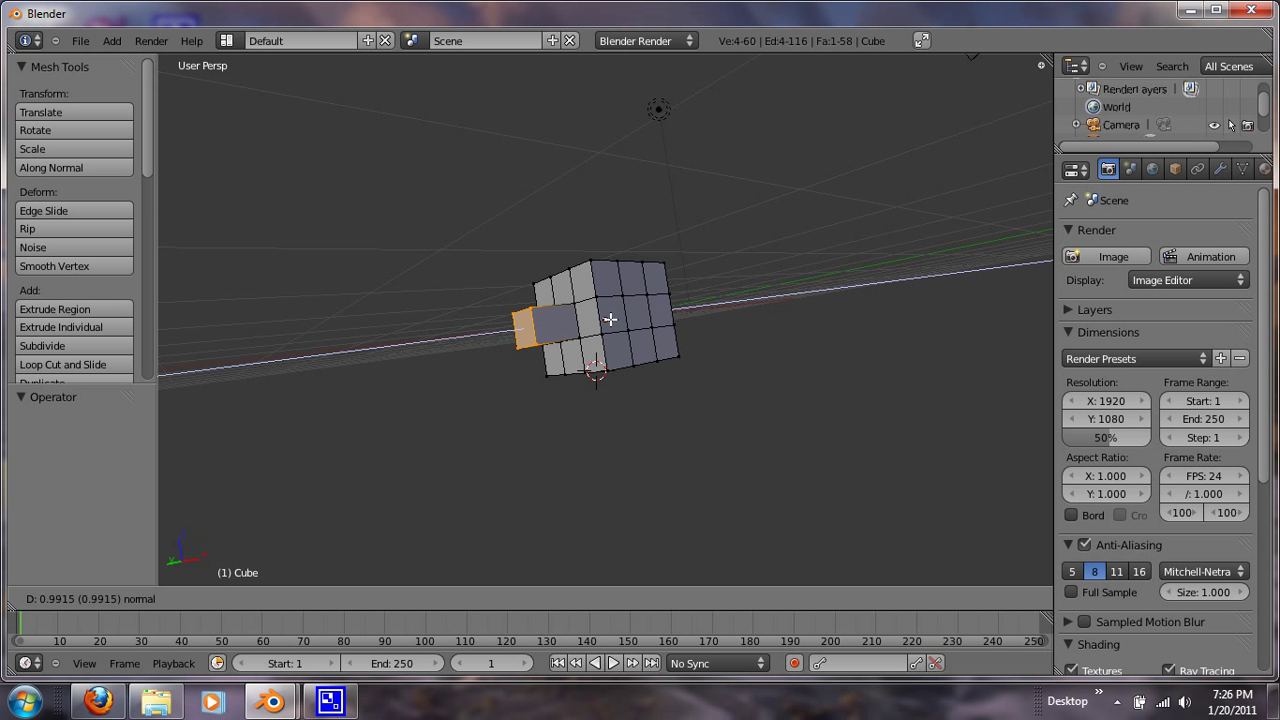
pyautogui.click(610, 319)
pyautogui.press('g')
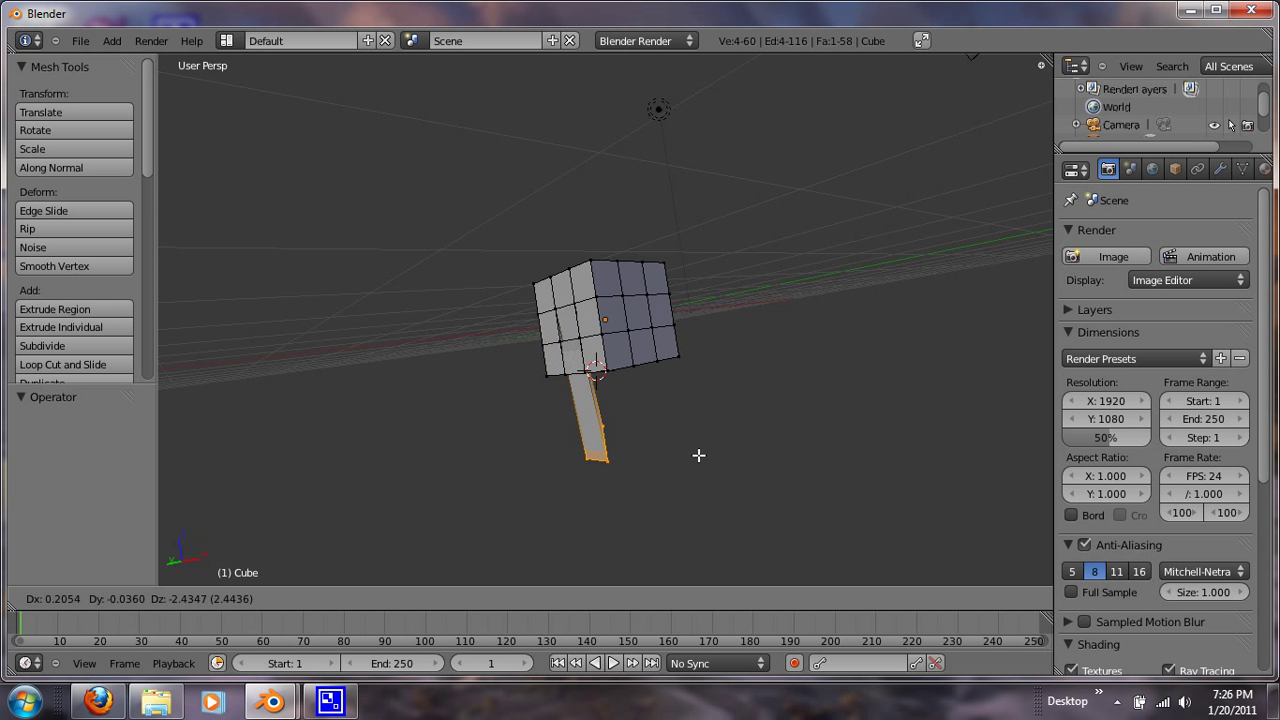
pyautogui.press('x')
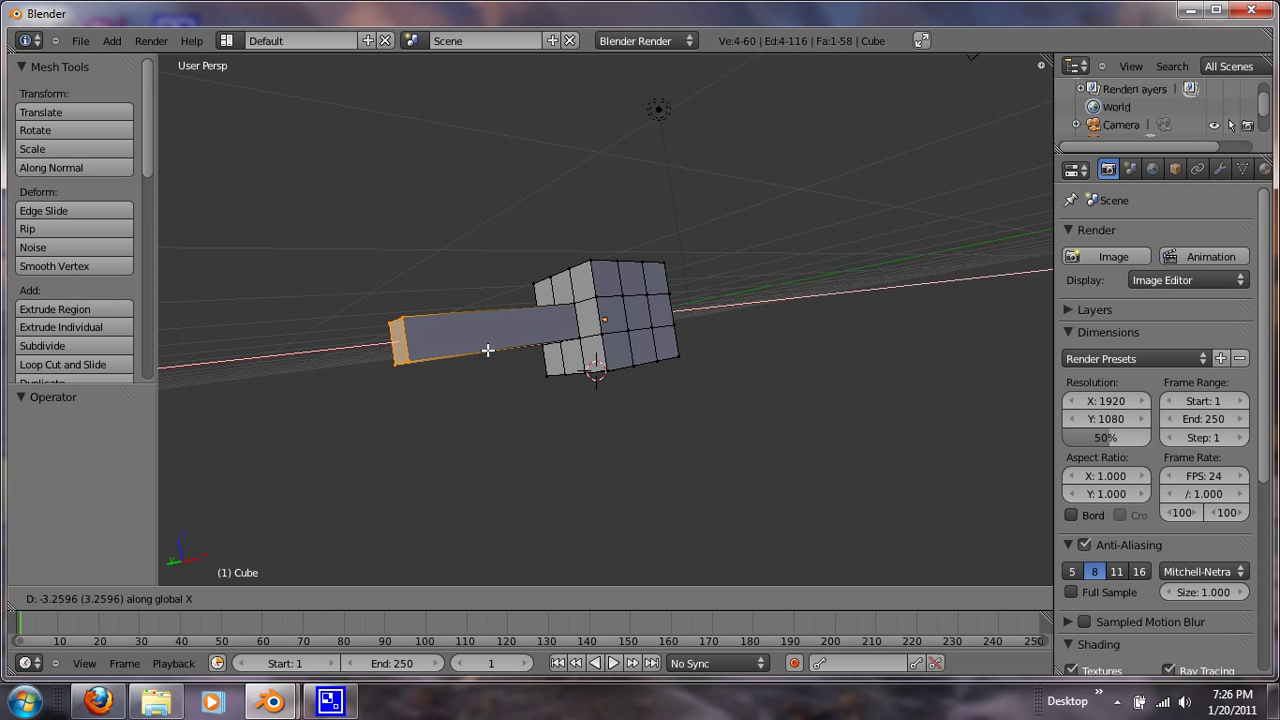
pyautogui.press('y')
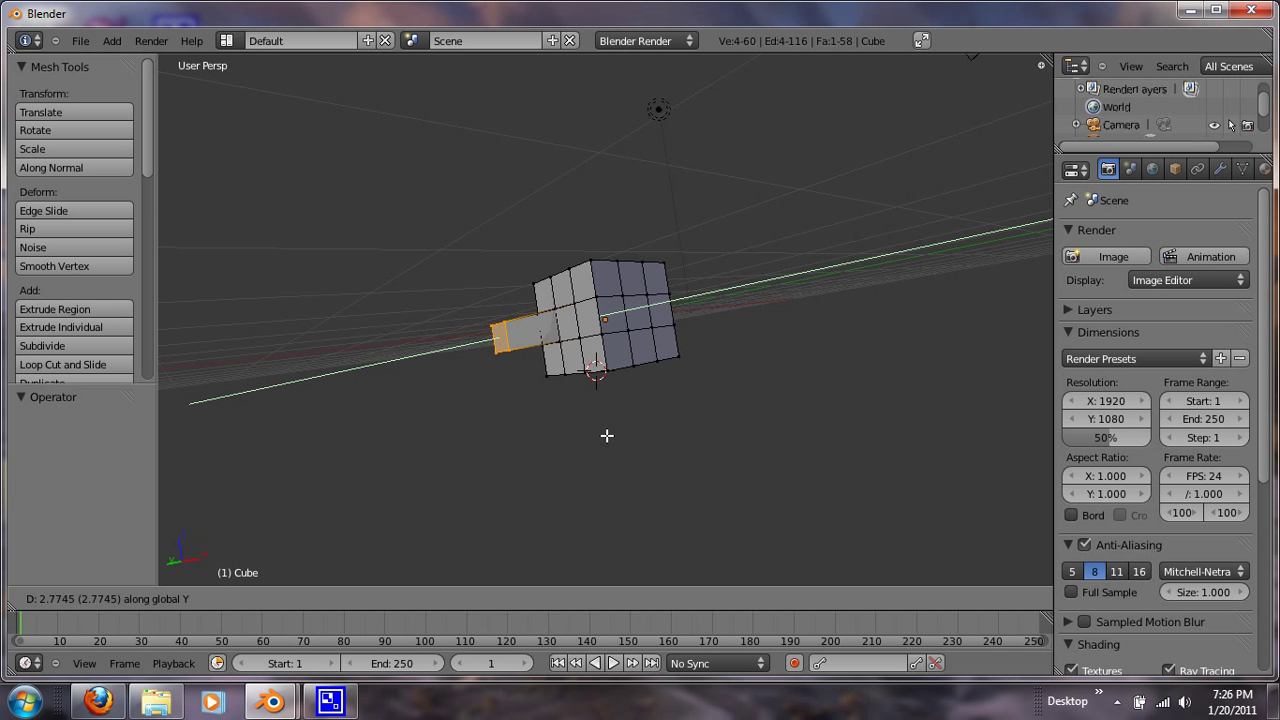
pyautogui.press('z')
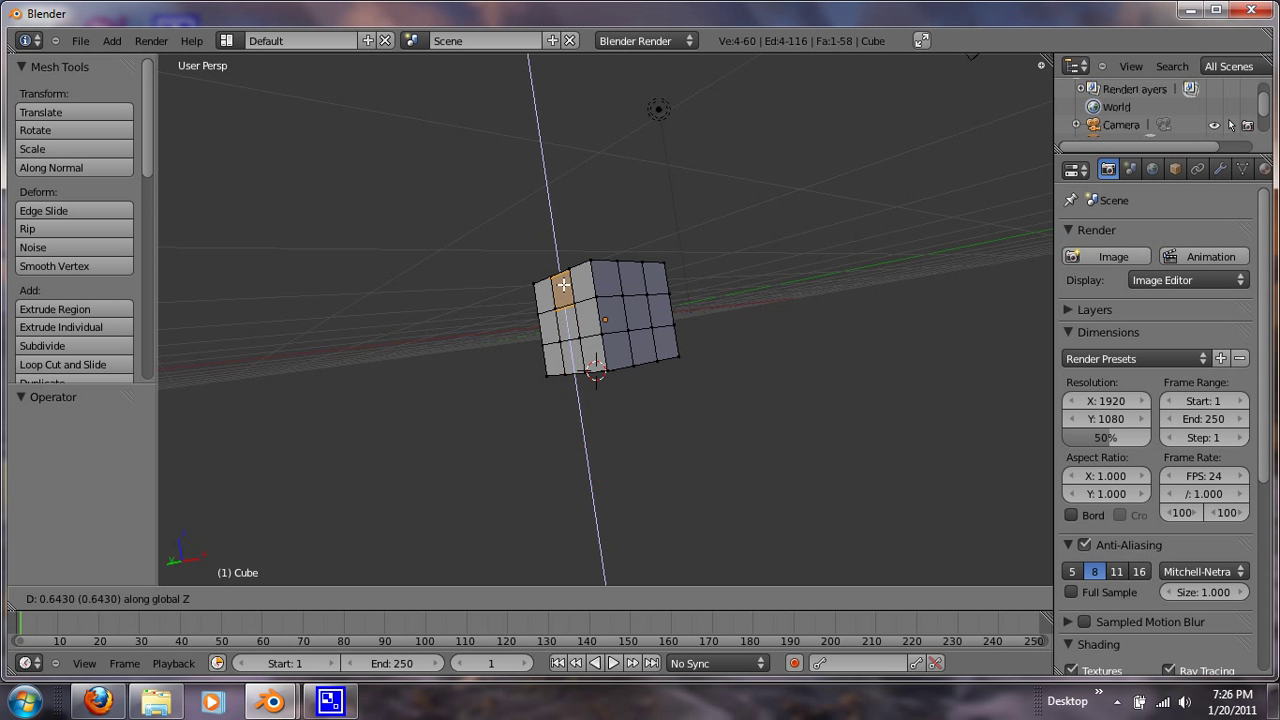
pyautogui.click(655, 335)
pyautogui.moveTo(495, 419); pyautogui.dragTo(632, 442, button='middle')
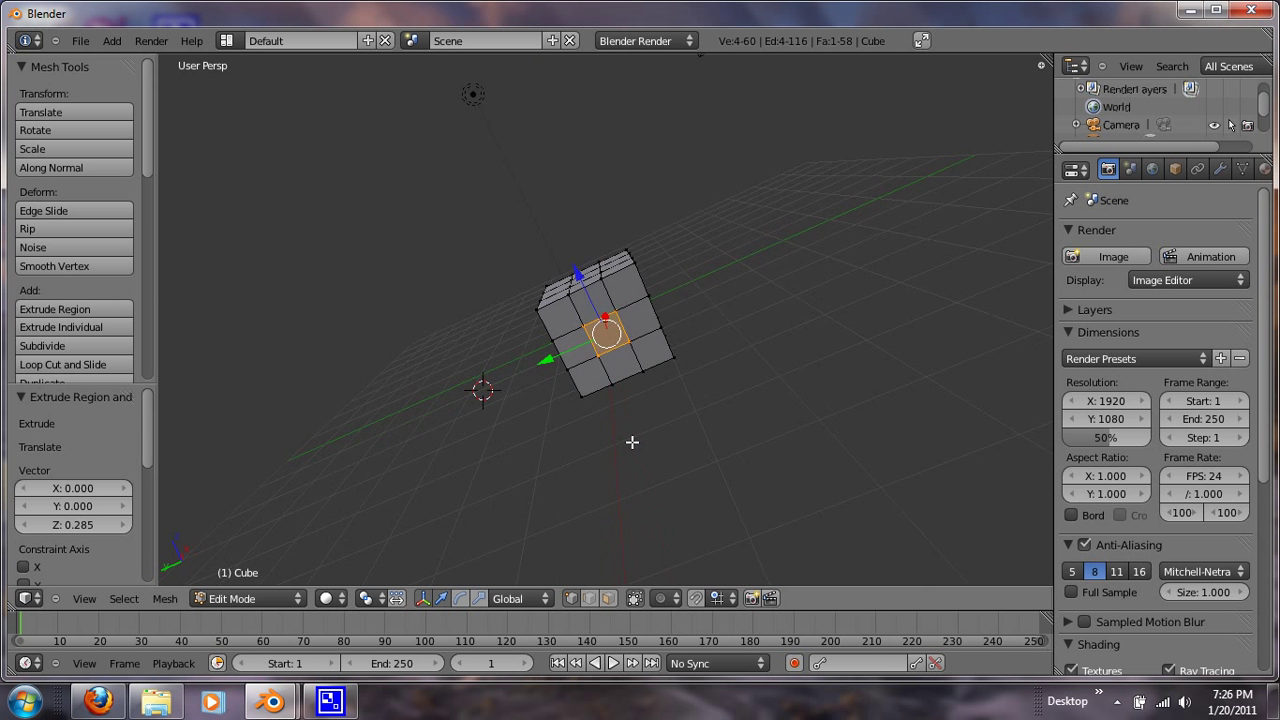
# - In camera view, return to Object Mode and shift the cube by -0.073 X, 0.132 Y, 0.289 Z
pyautogui.press('KP_0')
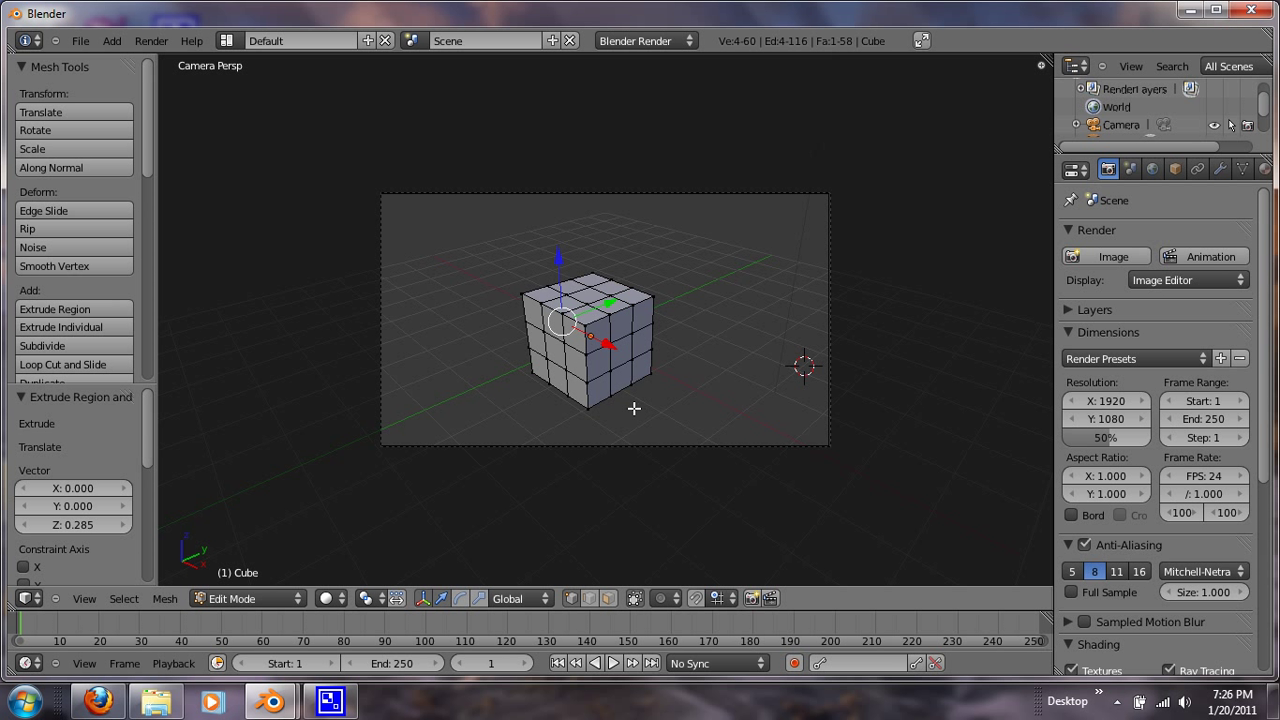
pyautogui.press('Tab')
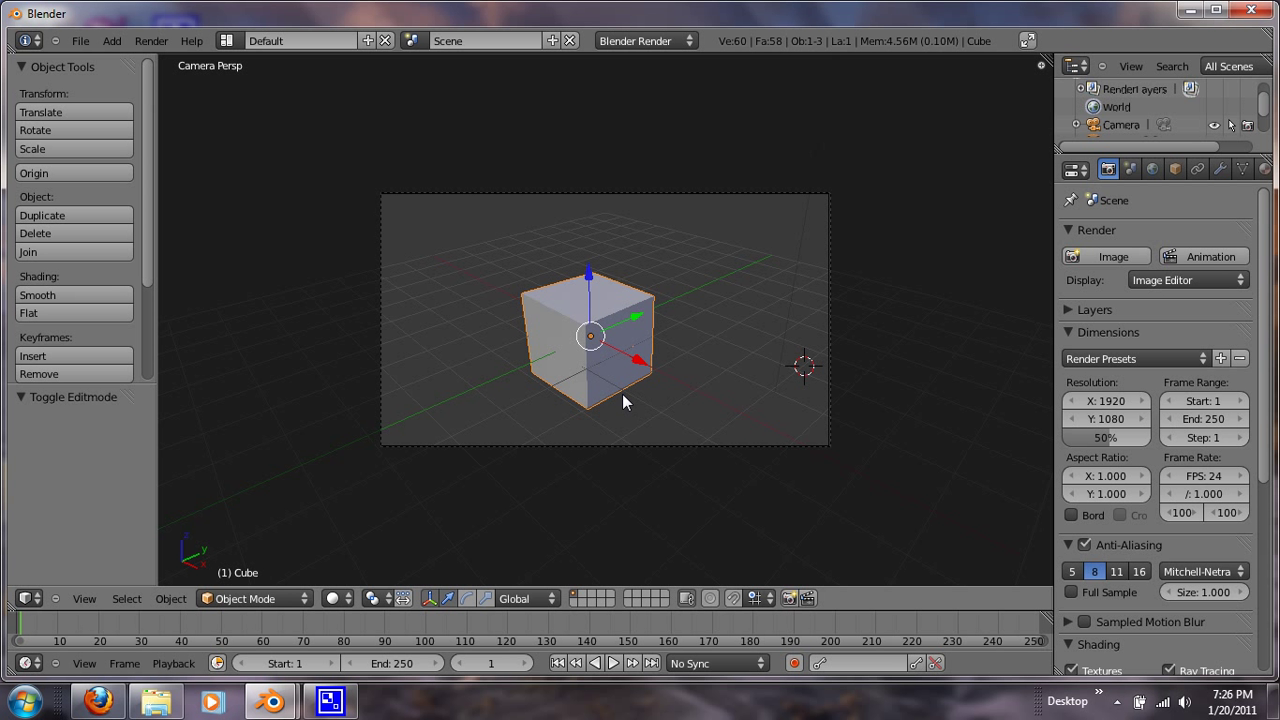
pyautogui.moveTo(591, 335)
pyautogui.mouseDown()
pyautogui.moveTo(505, 221)
pyautogui.moveTo(295, 186)
pyautogui.moveTo(780, 190)
pyautogui.moveTo(809, 295)
pyautogui.moveTo(719, 312)
pyautogui.moveTo(649, 280)
pyautogui.moveTo(618, 291)
pyautogui.moveTo(603, 311)
pyautogui.moveTo(612, 322)
pyautogui.mouseUp()
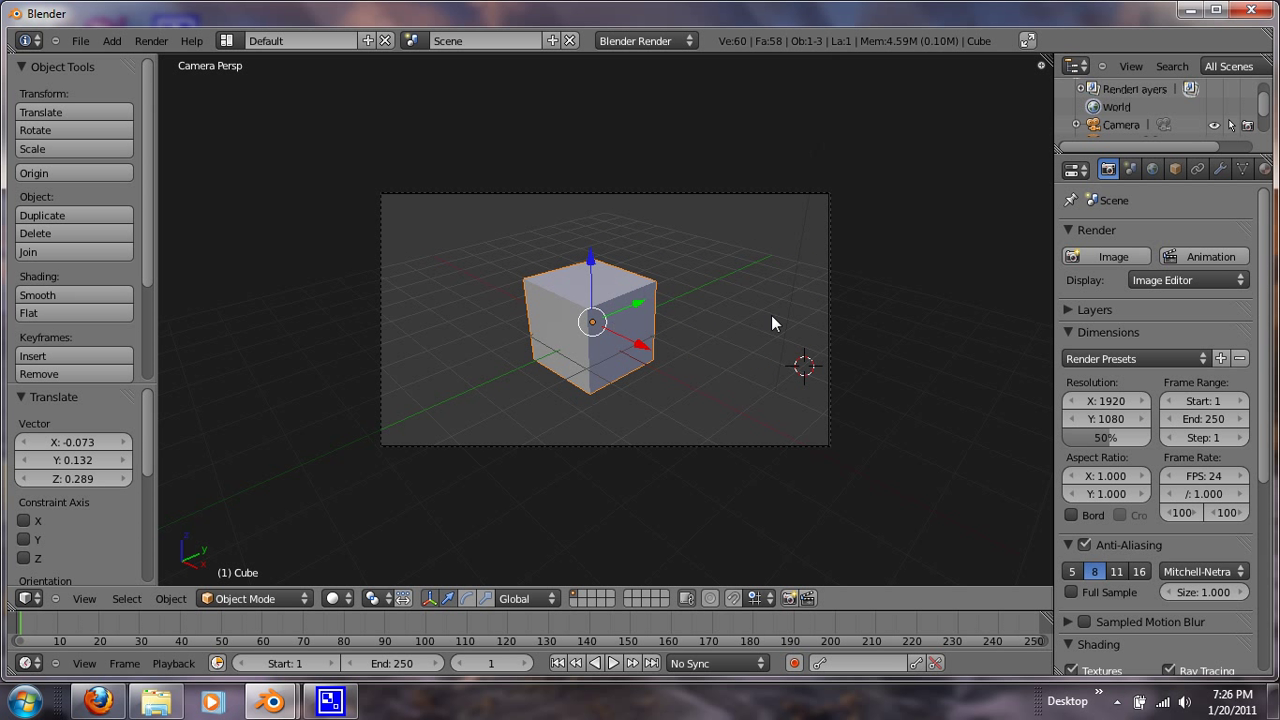
# - Move the camera by -0.237 X, -0.363 Y, -0.150 Z to frame the cube, then go to front view
pyautogui.rightClick(831, 326)
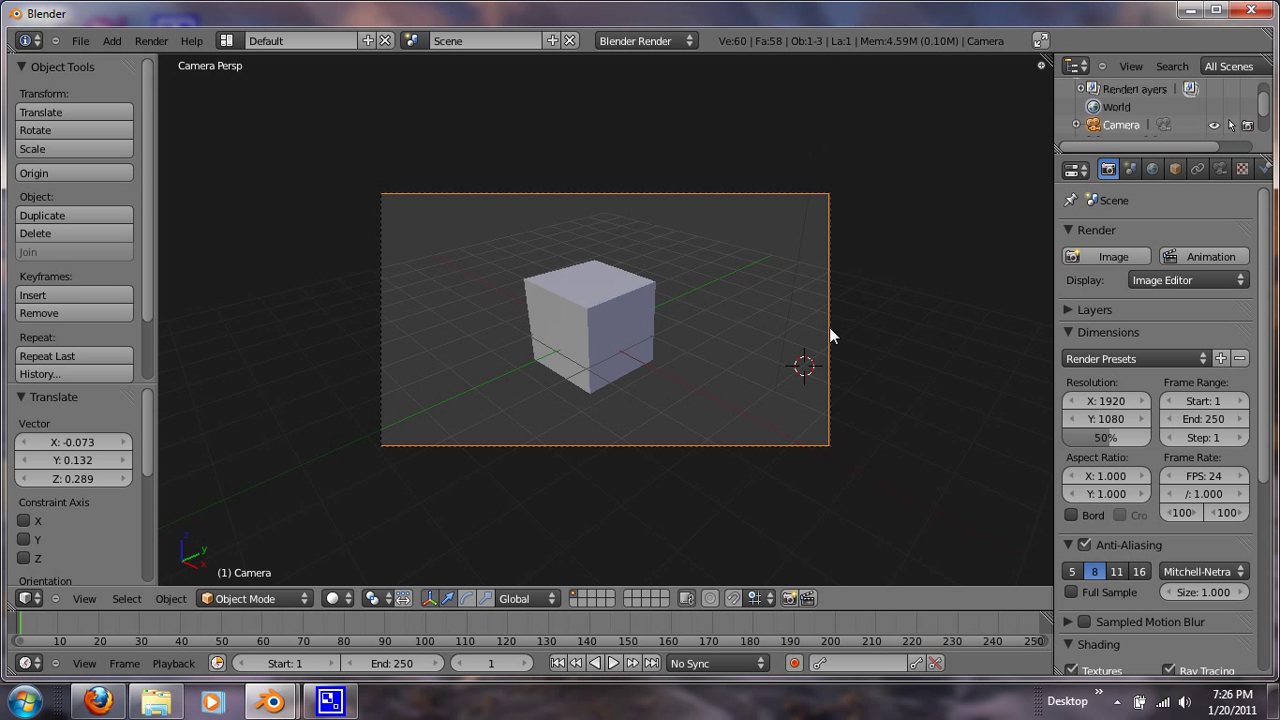
pyautogui.click(809, 329)
pyautogui.press('g')
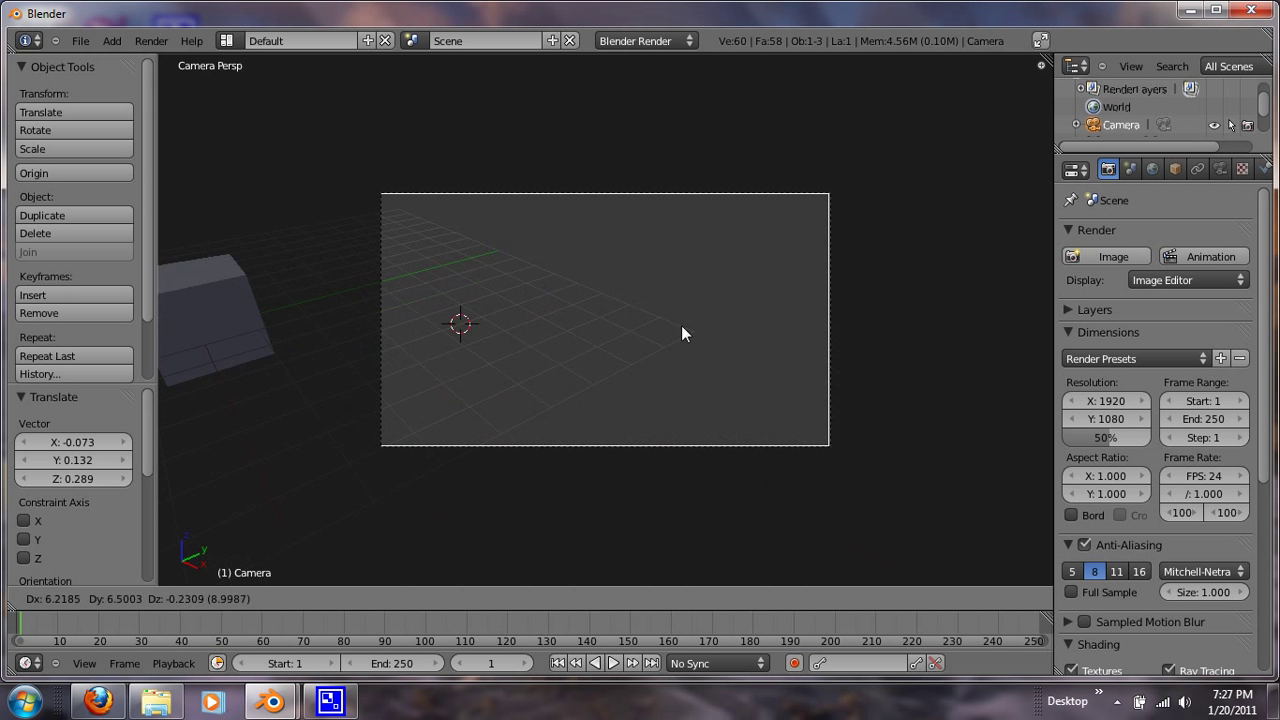
pyautogui.click(786, 327)
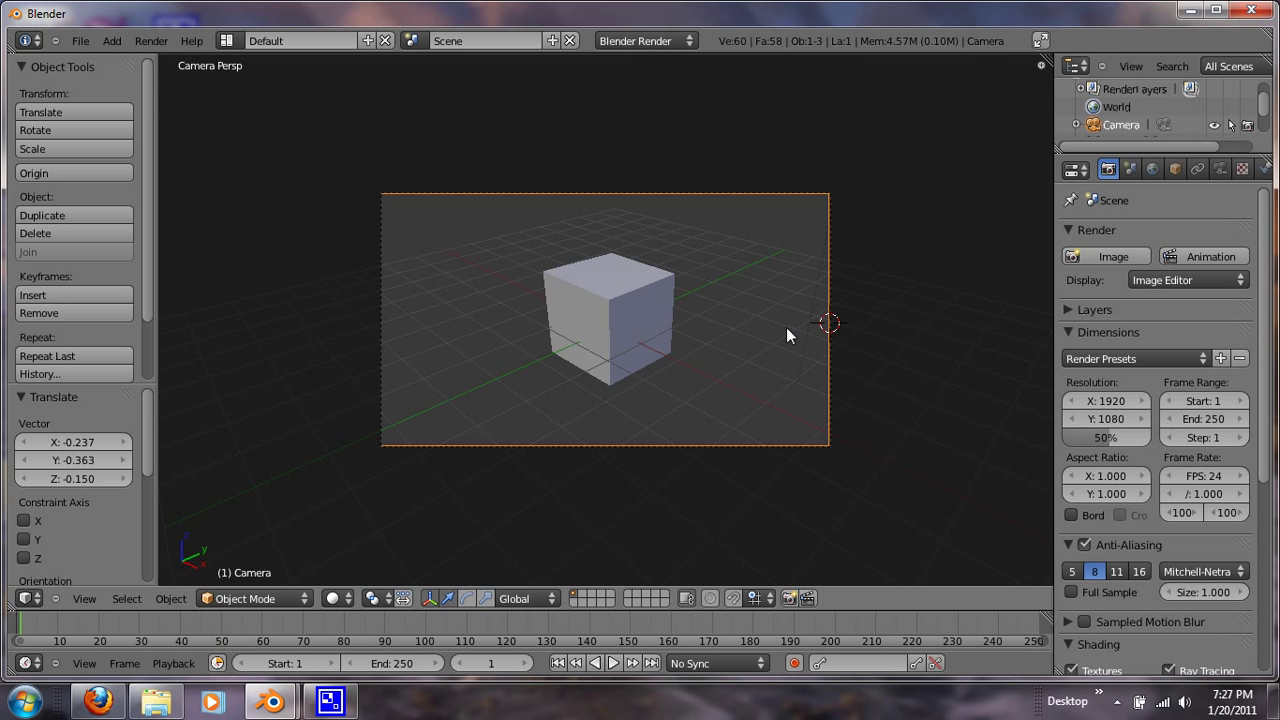
pyautogui.press('KP_1')
# - Orbit and zoom around the scene while toggling the Tool Shelf off and back on
pyautogui.moveTo(760, 257); pyautogui.dragTo(193, 267, button='middle')
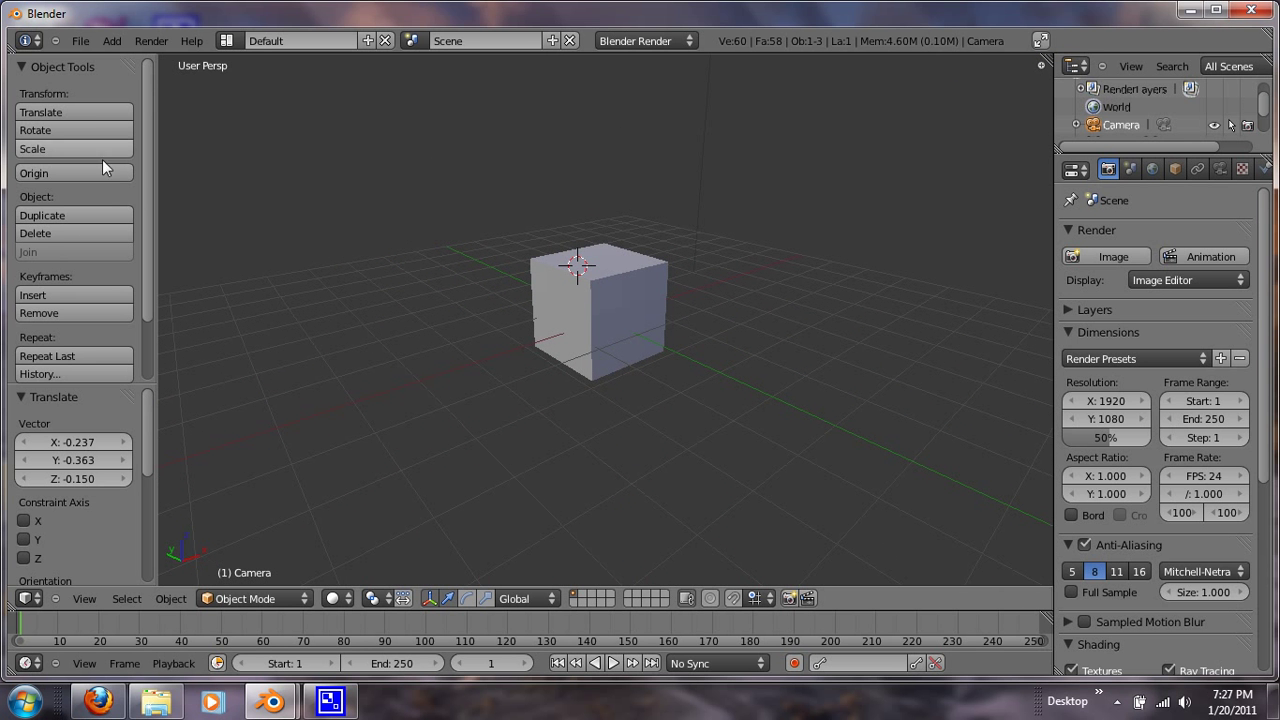
pyautogui.scroll(-3, 102, 170)
pyautogui.scroll(3, 101, 186)
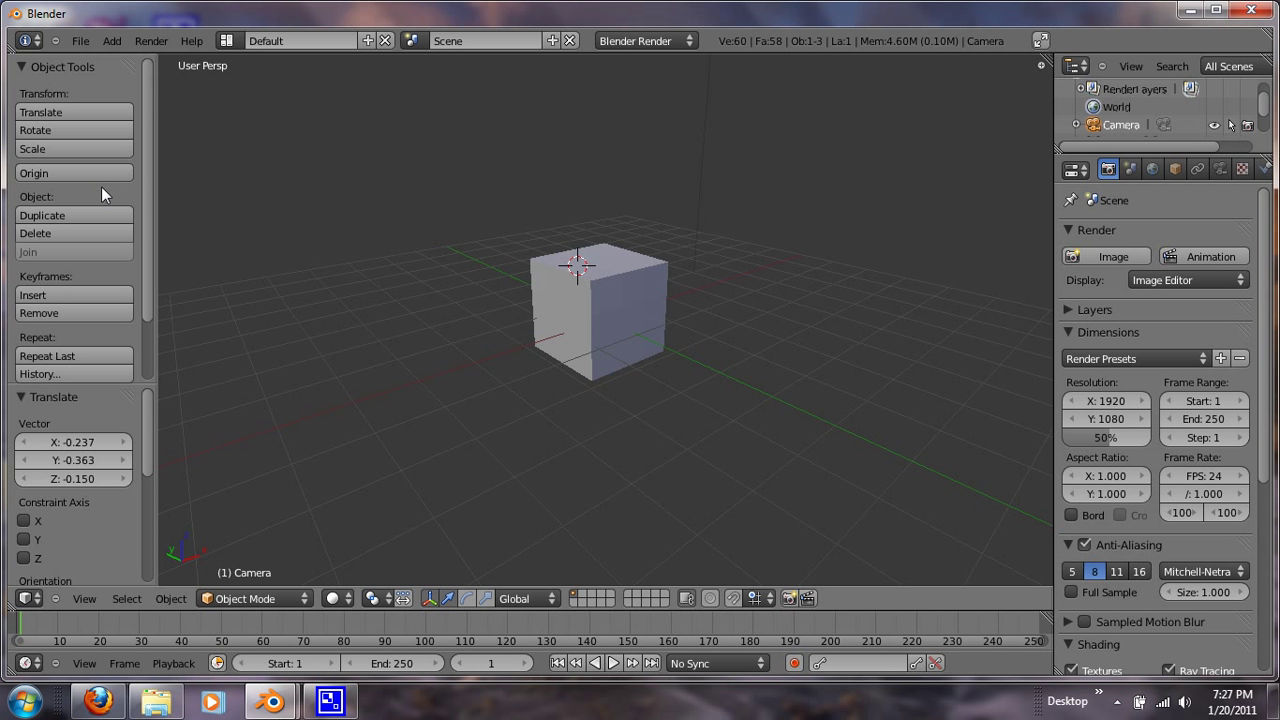
pyautogui.press('t')
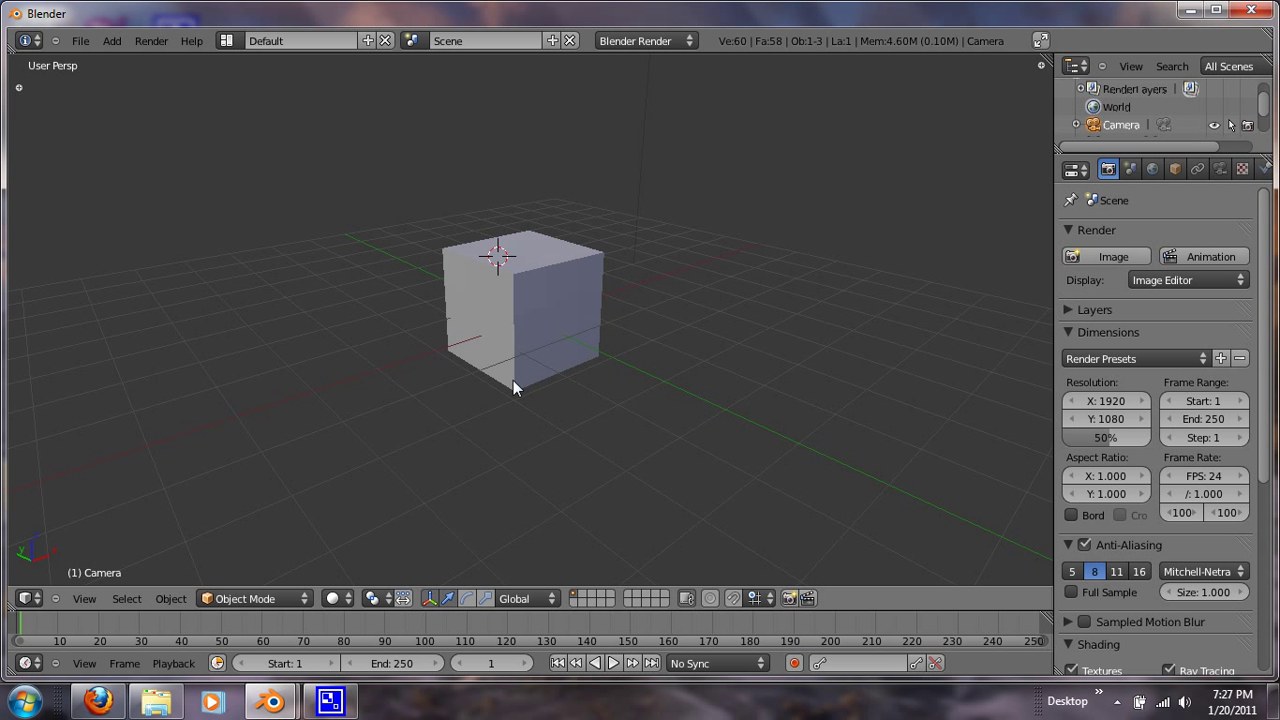
pyautogui.scroll(-3, 513, 381)
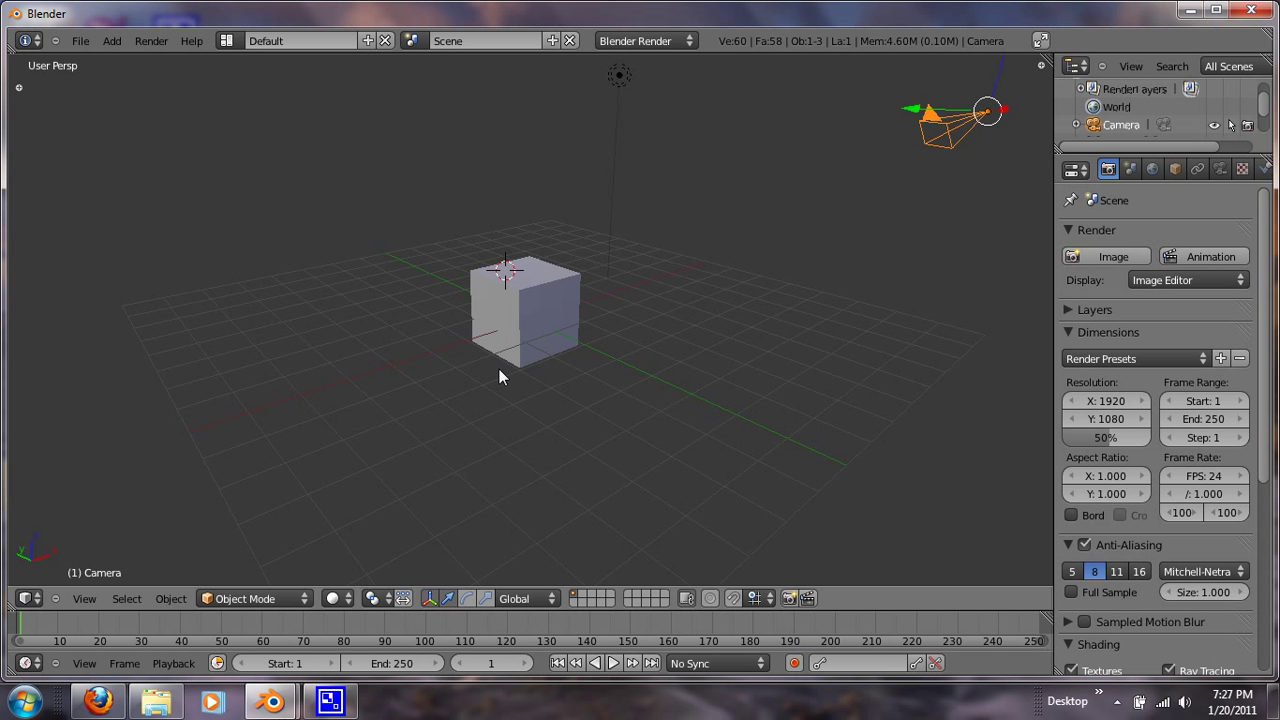
pyautogui.scroll(2, 495, 390)
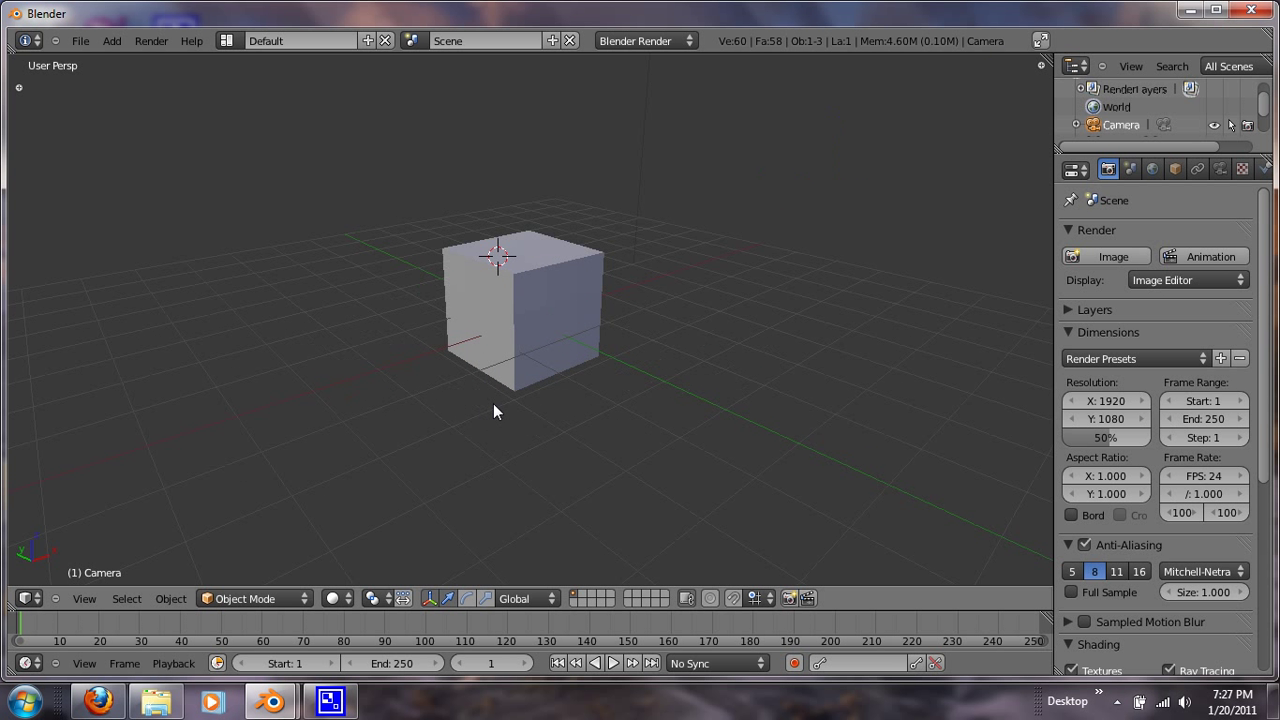
pyautogui.scroll(-2, 493, 403)
pyautogui.press('t')
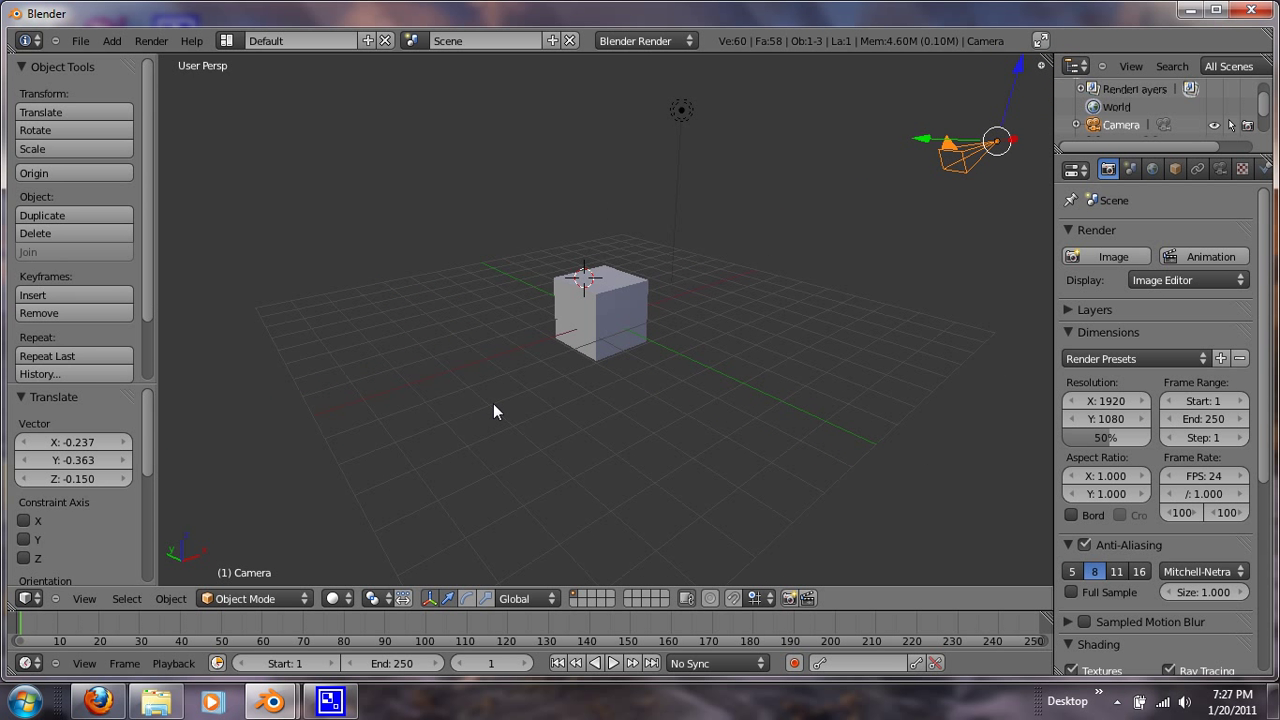
pyautogui.scroll(-3, 73, 166)
pyautogui.scroll(3, 73, 166)
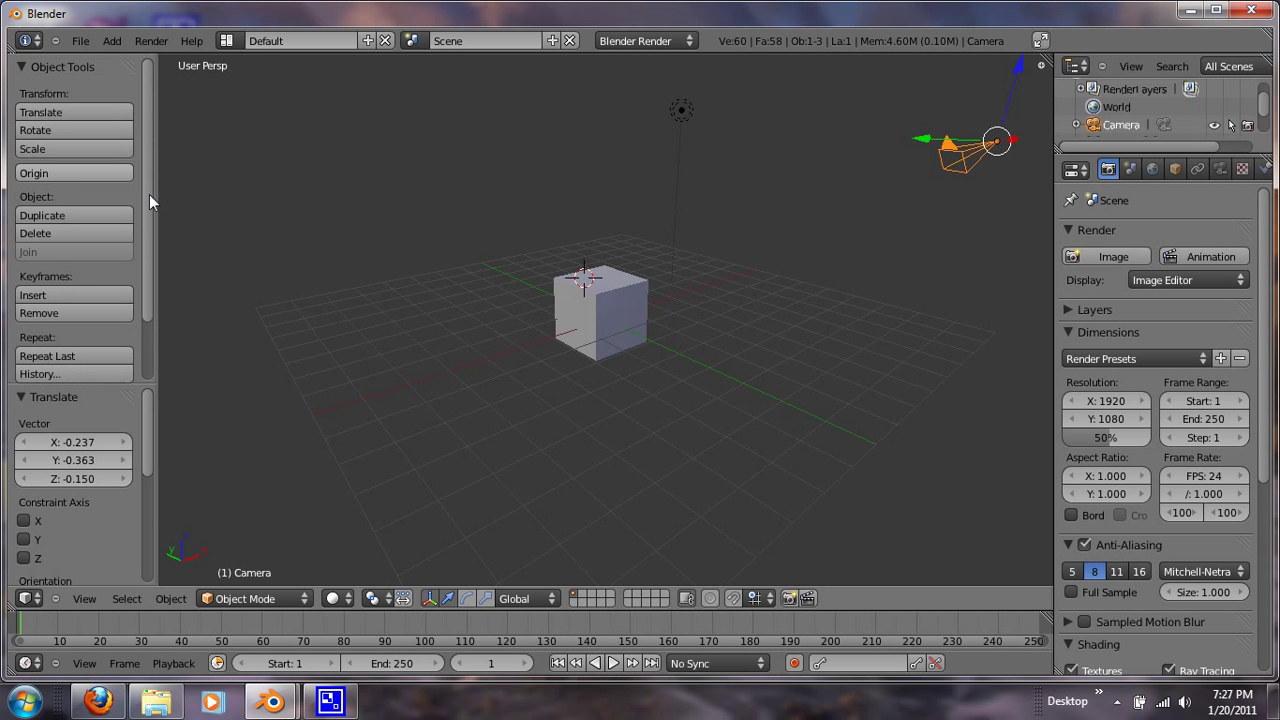
# - Hide the Tool Shelf and show the Transform properties panel
pyautogui.press('t')
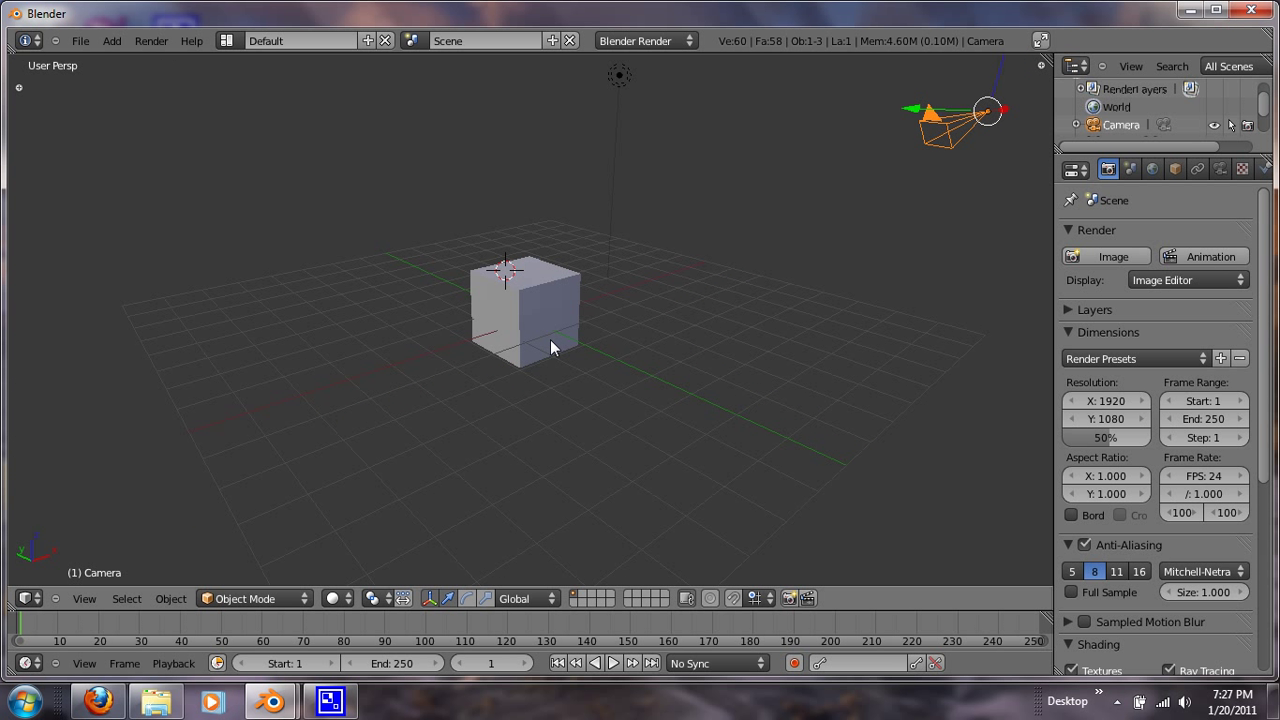
pyautogui.press('n')
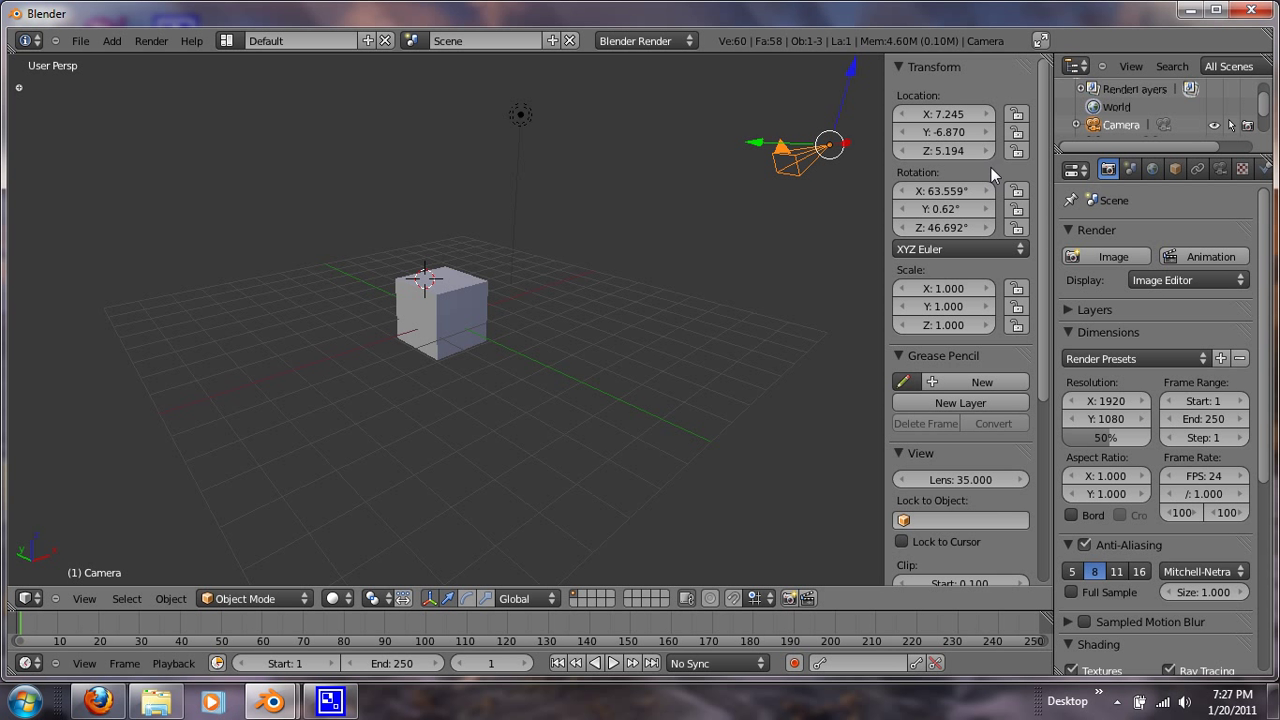
pyautogui.scroll(-7, 936, 374)
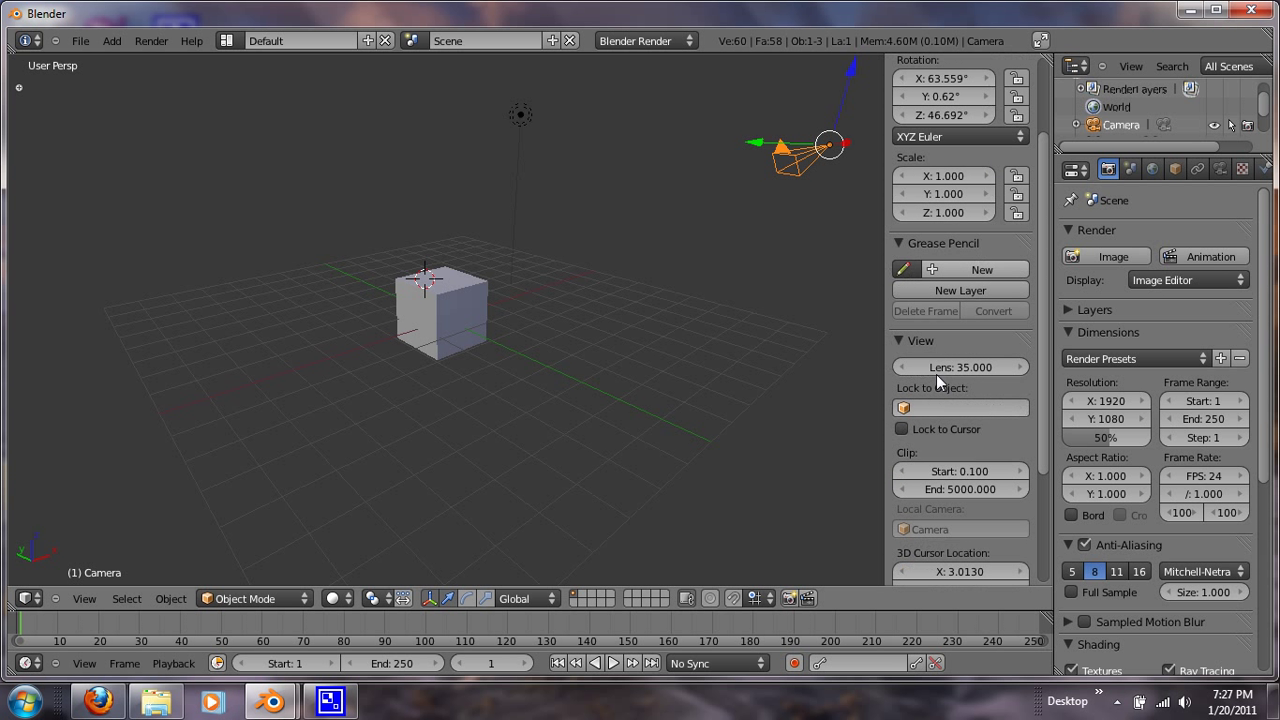
pyautogui.scroll(7, 936, 374)
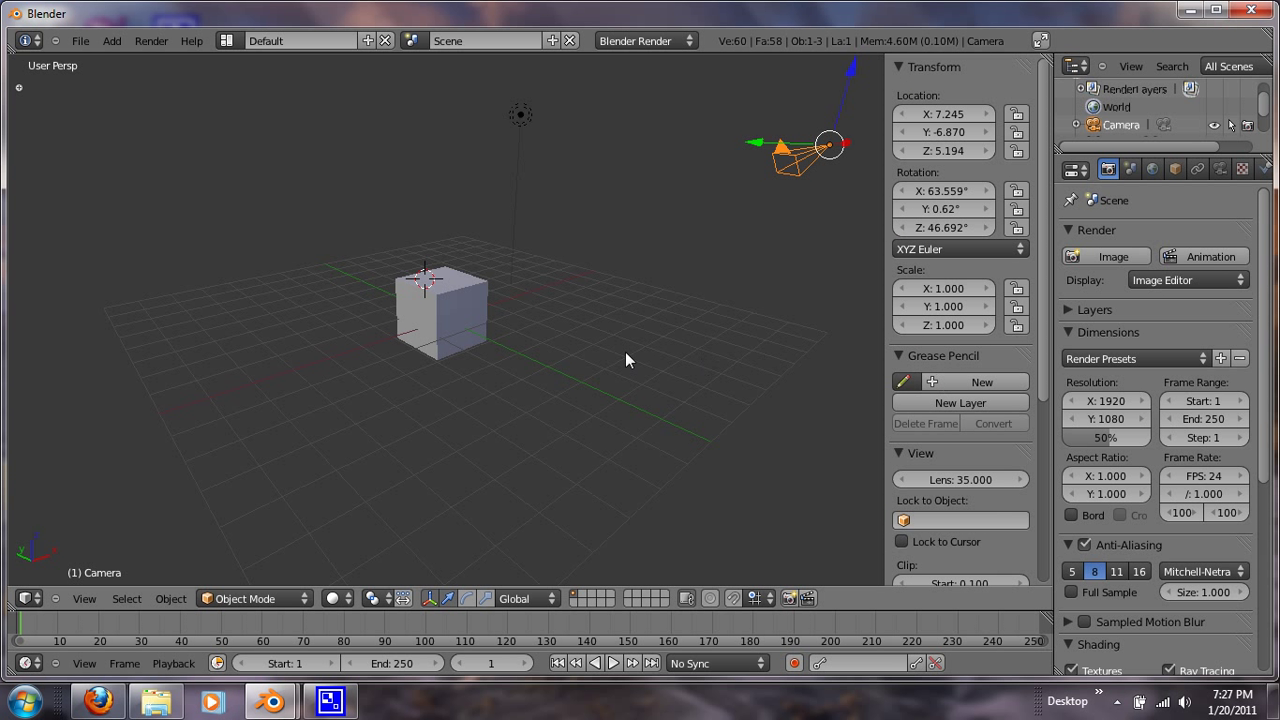
# - Select the cube and scale it down uniformly, reaching about 1.449
pyautogui.rightClick(453, 315)
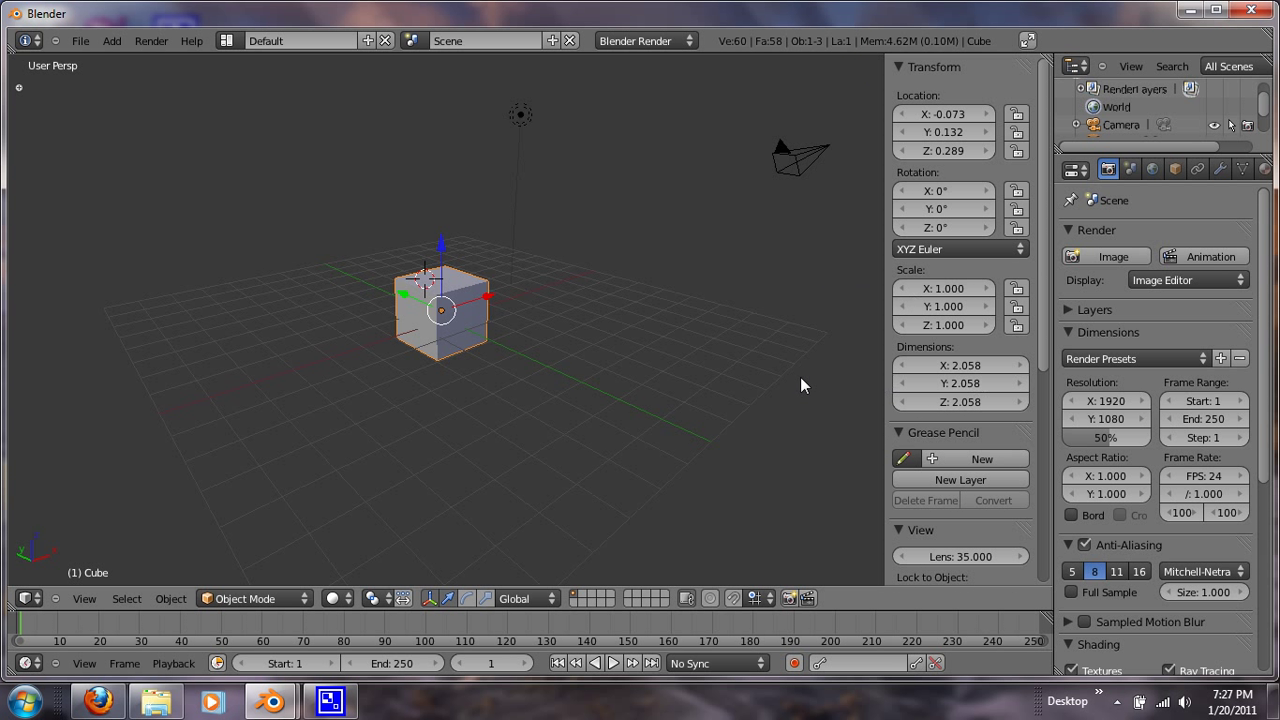
pyautogui.press('s')
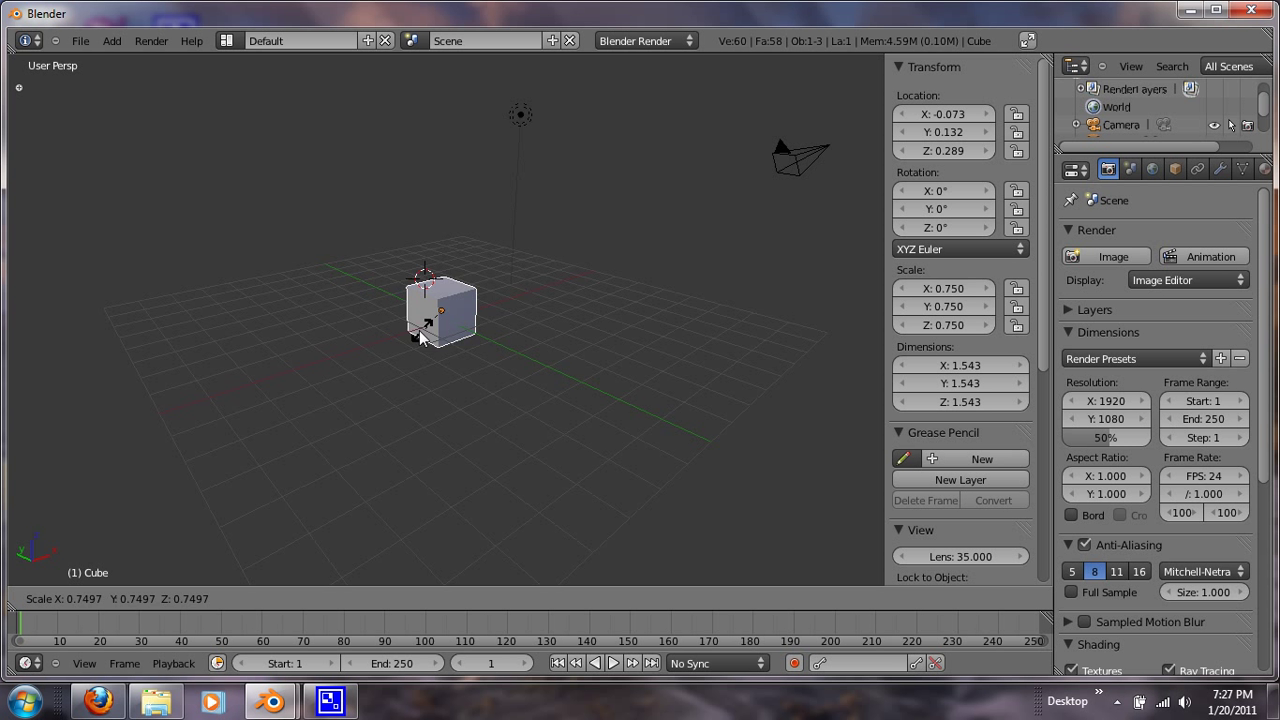
pyautogui.click(362, 343)
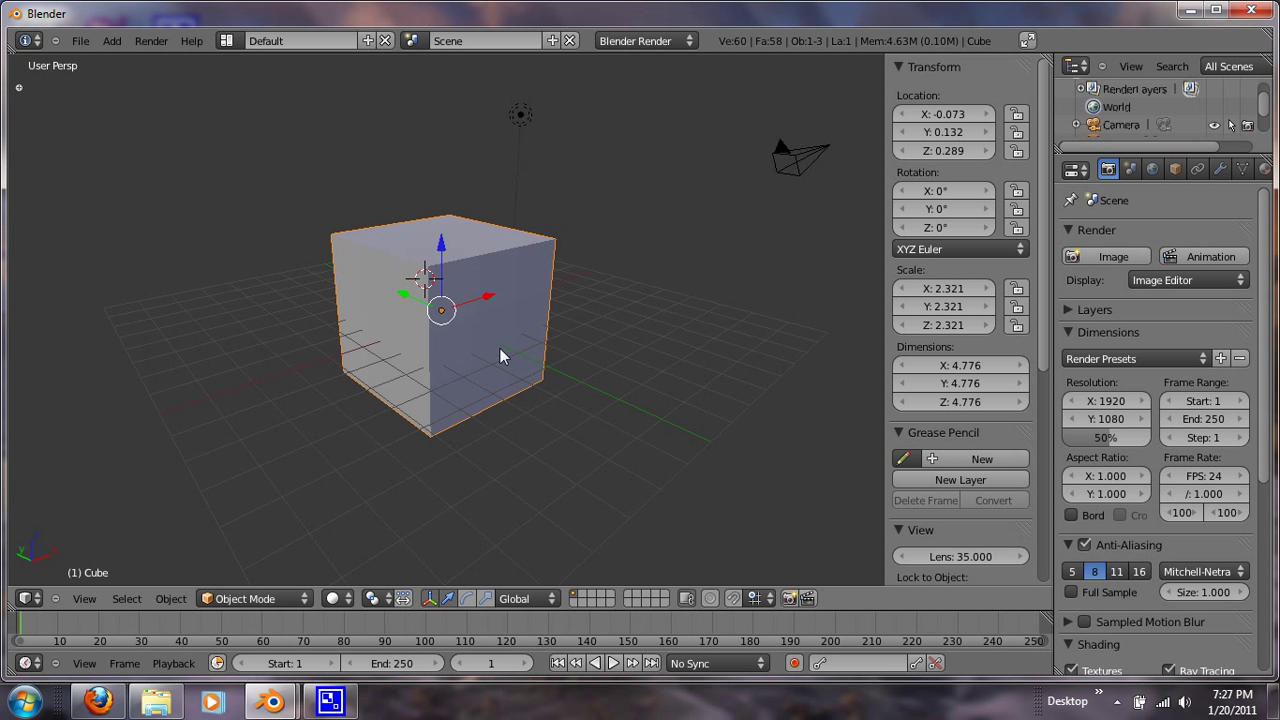
pyautogui.press('s')
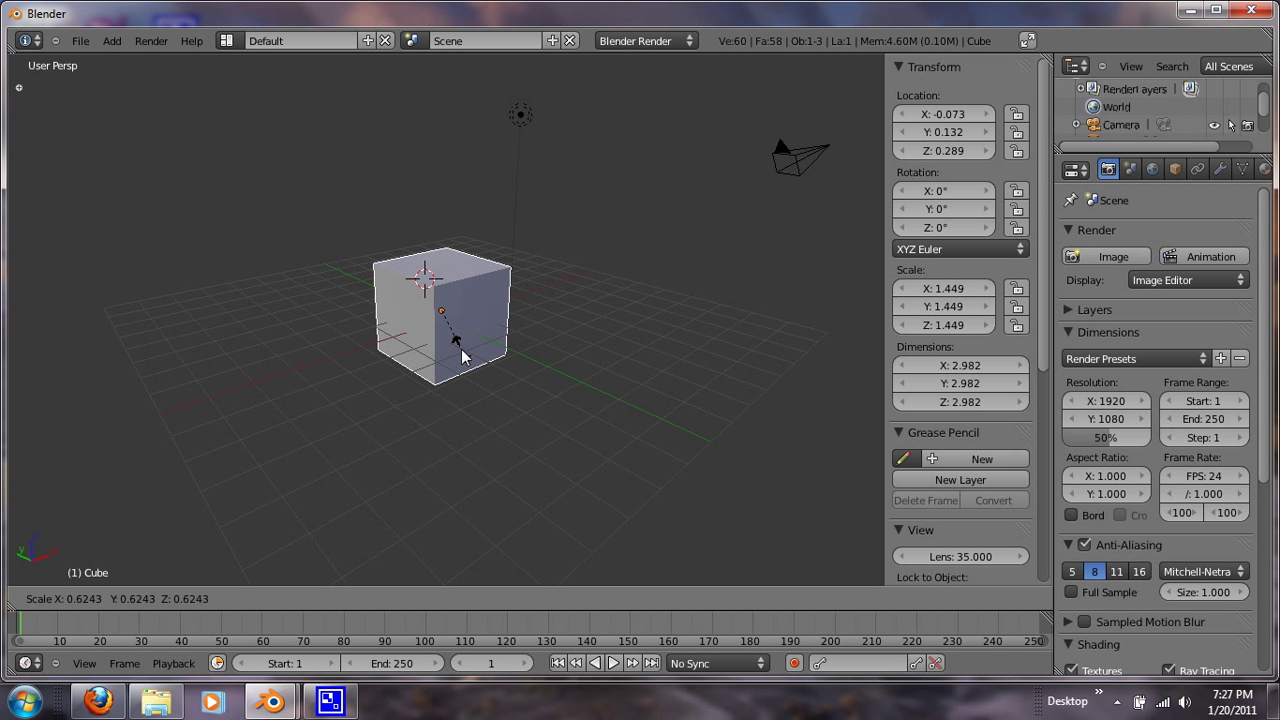
# - Cancel the resize and enter cube scale X 5, Y 3, Z 7 in the Transform panel
pyautogui.rightClick(461, 351)
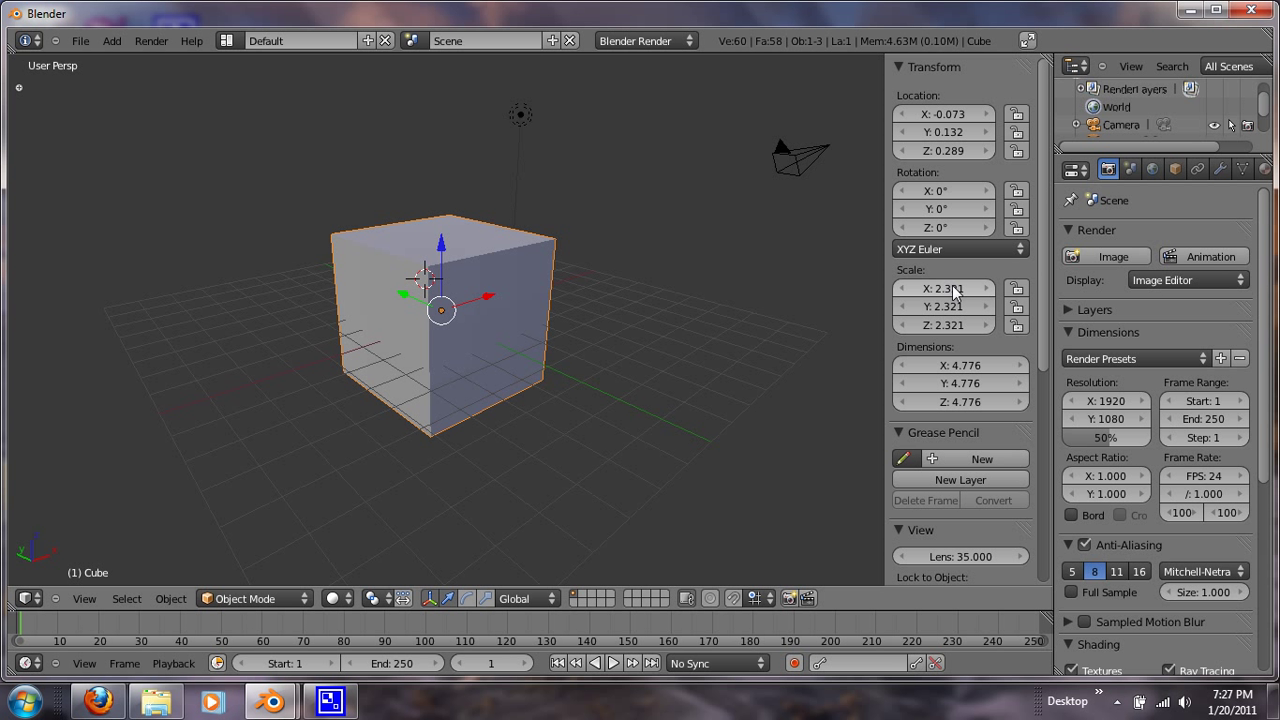
pyautogui.write('5')
pyautogui.press('Return')
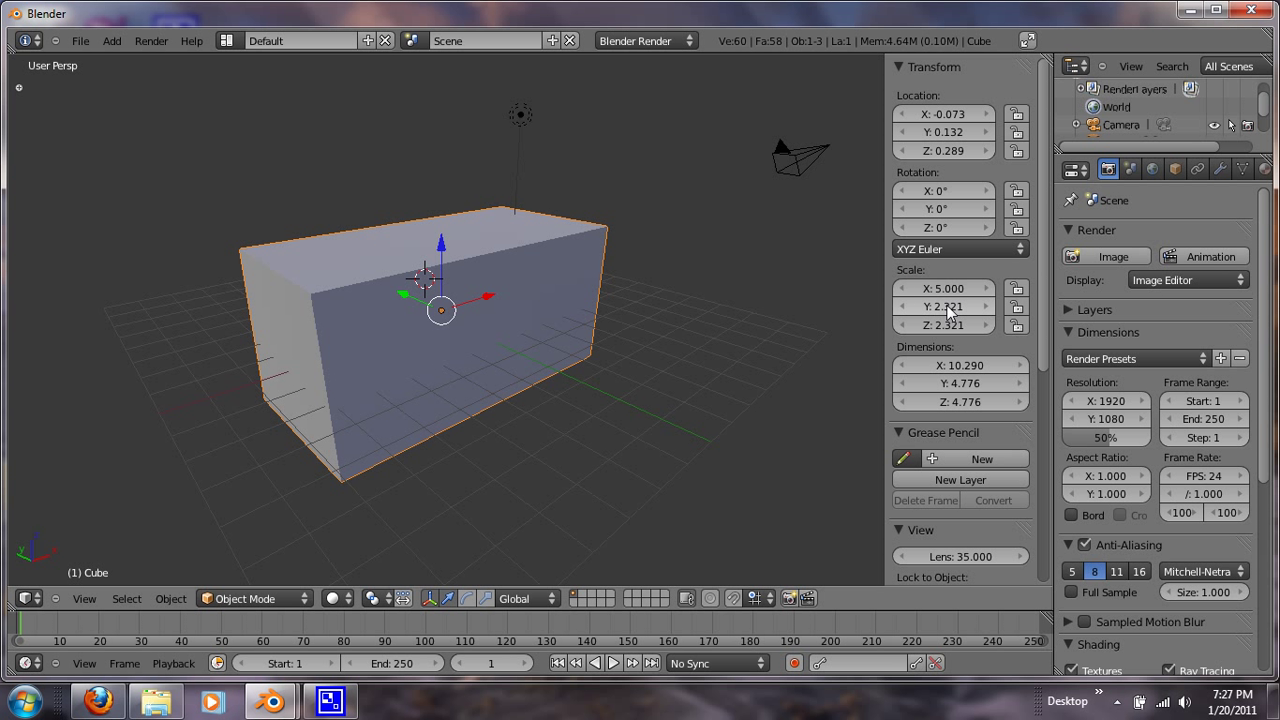
pyautogui.click(948, 310)
pyautogui.write('3')
pyautogui.press('Return')
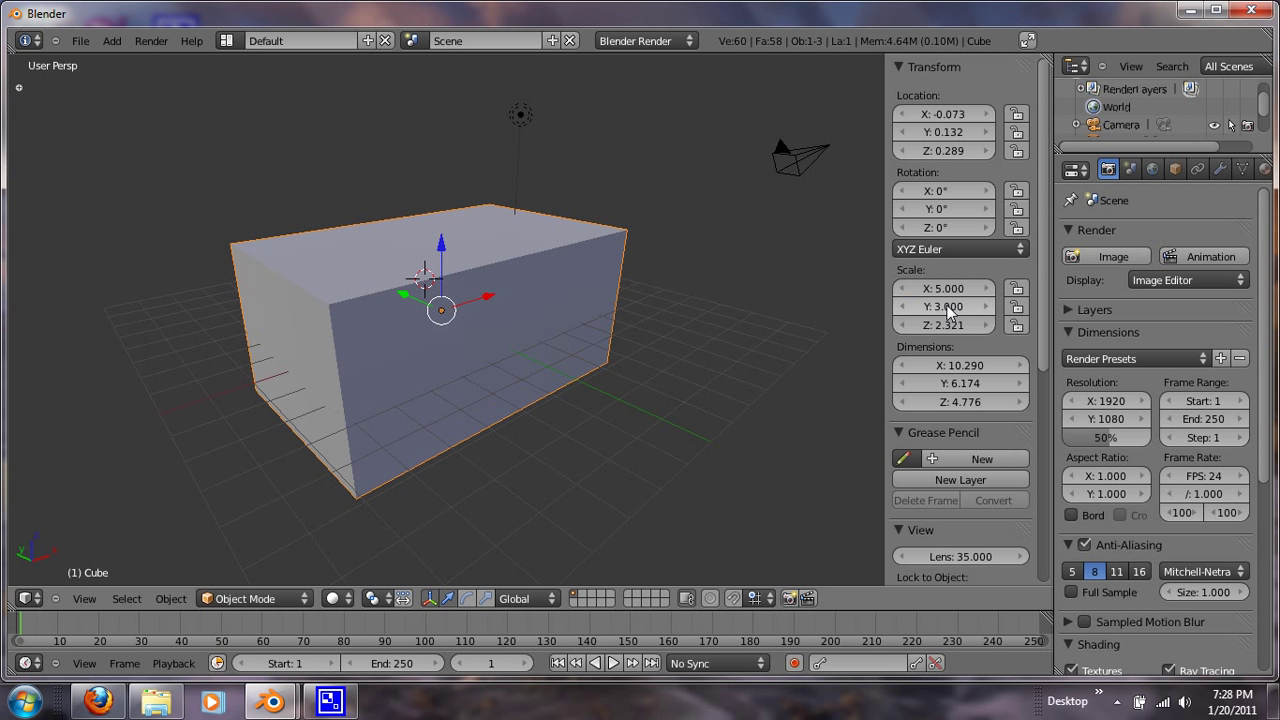
pyautogui.write('7')
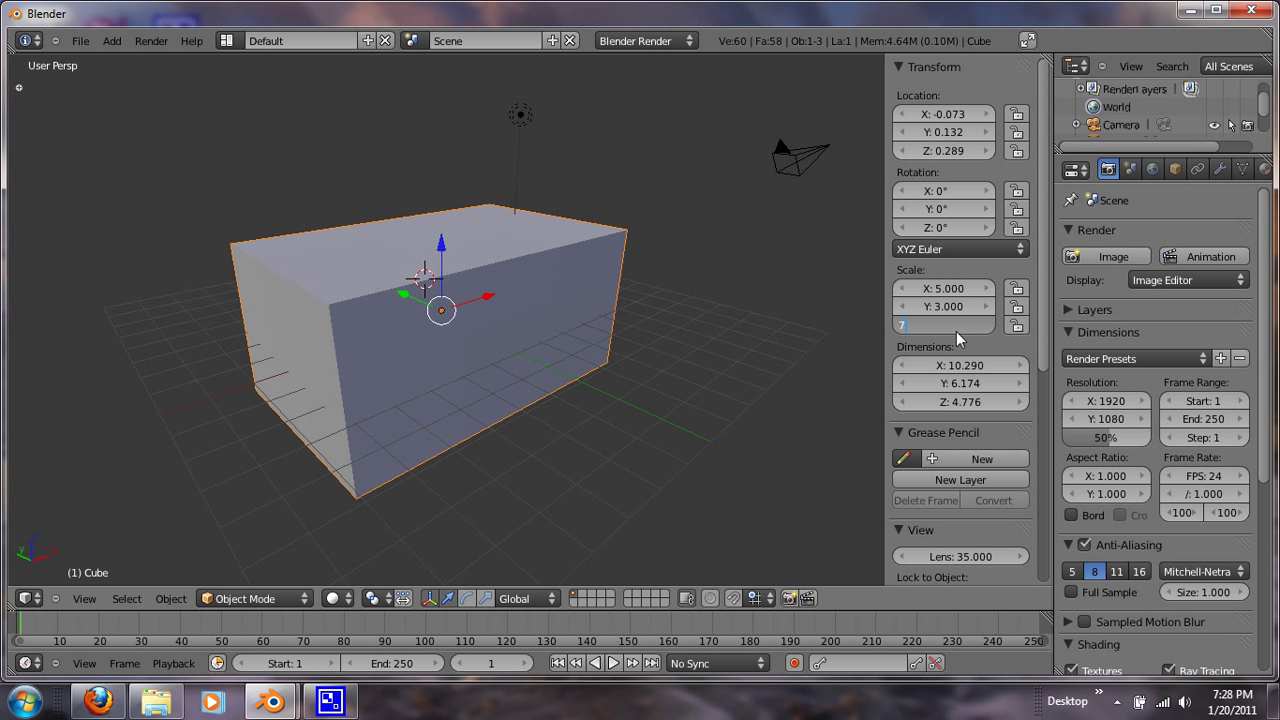
pyautogui.press('Return')
pyautogui.scroll(-1, 687, 345)
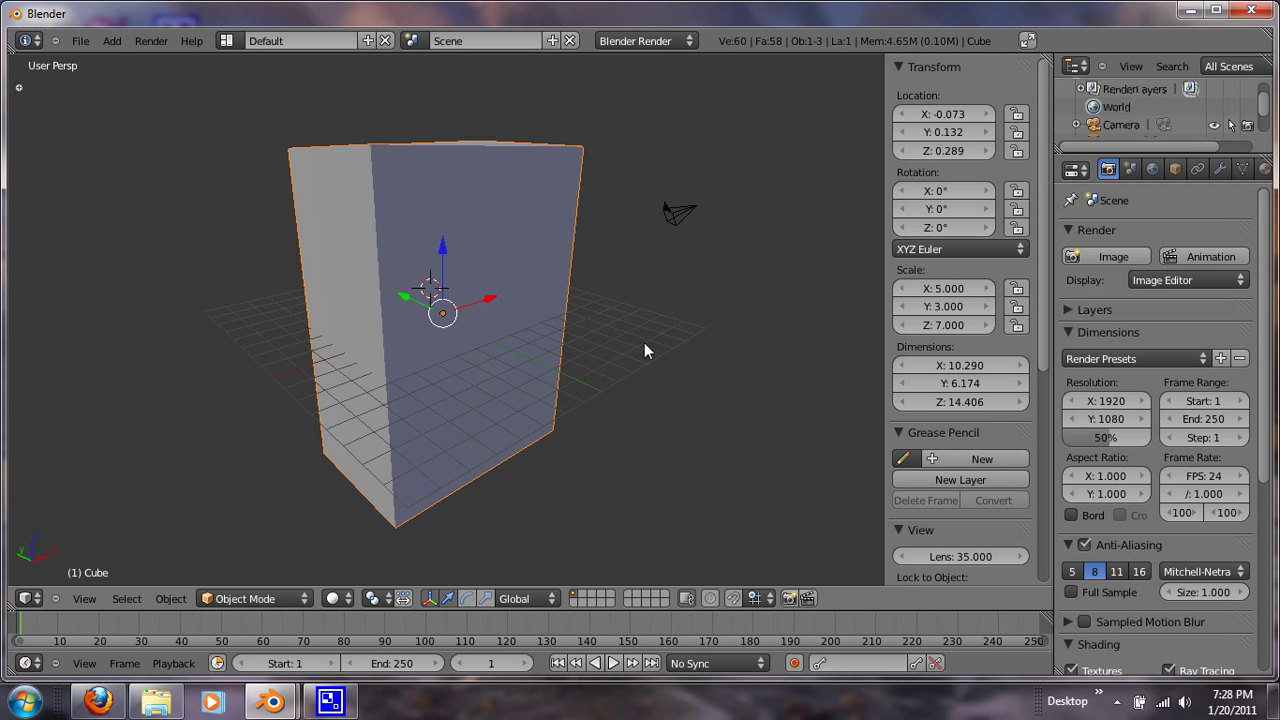
pyautogui.scroll(-2, 640, 345)
pyautogui.scroll(2, 622, 352)
pyautogui.moveTo(512, 343); pyautogui.dragTo(503, 448, button='middle')
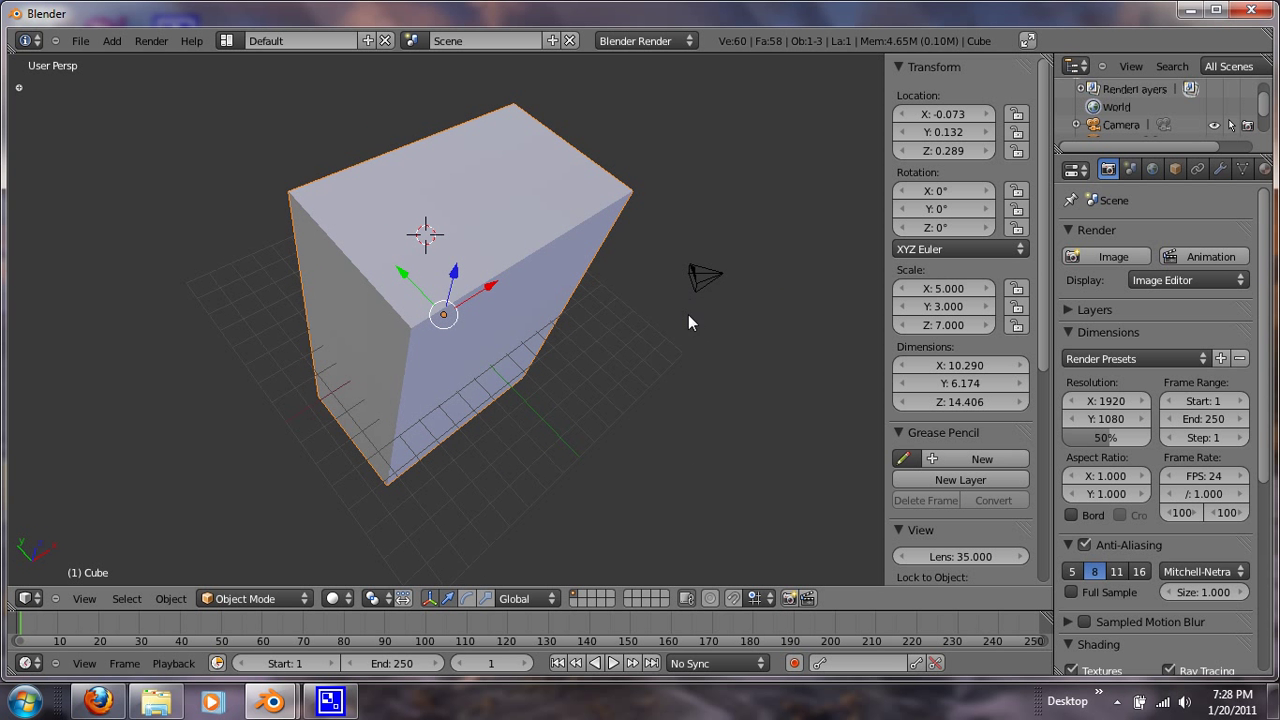
# - Undo the box changes until the cube is 2.058 units per side at scale 1 × 1 × 1
pyautogui.press('r')
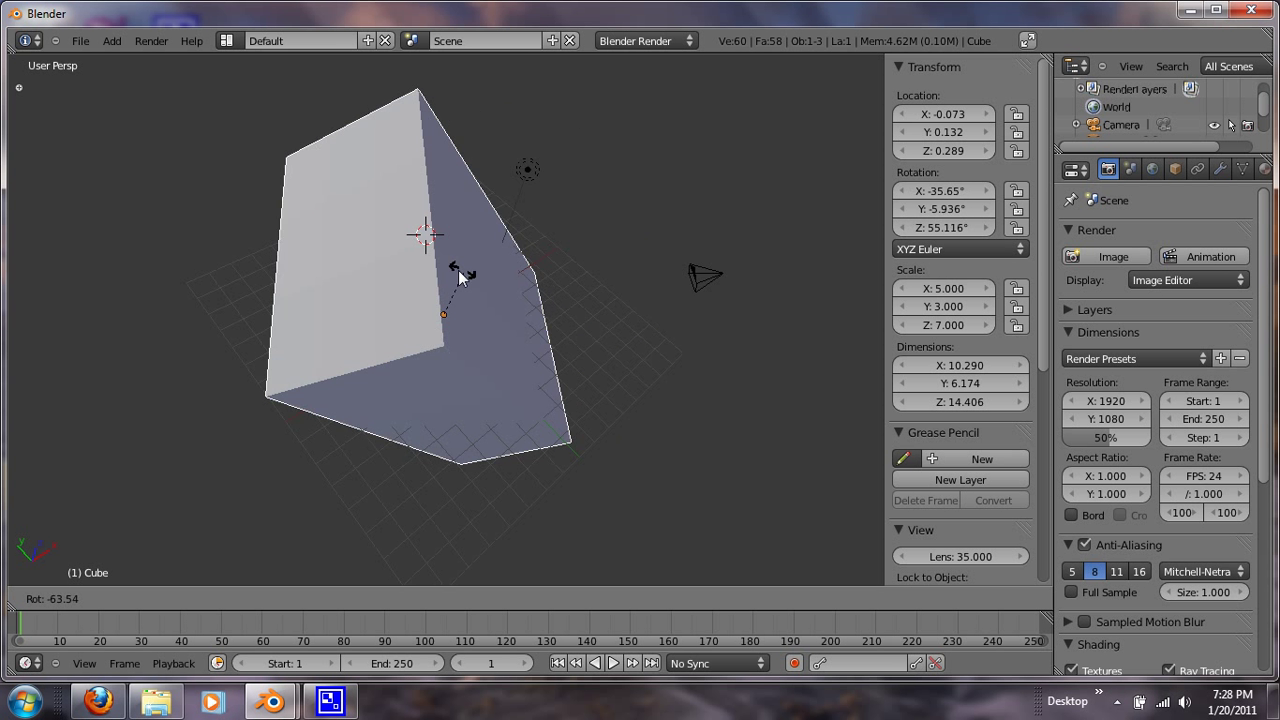
pyautogui.press('Escape')
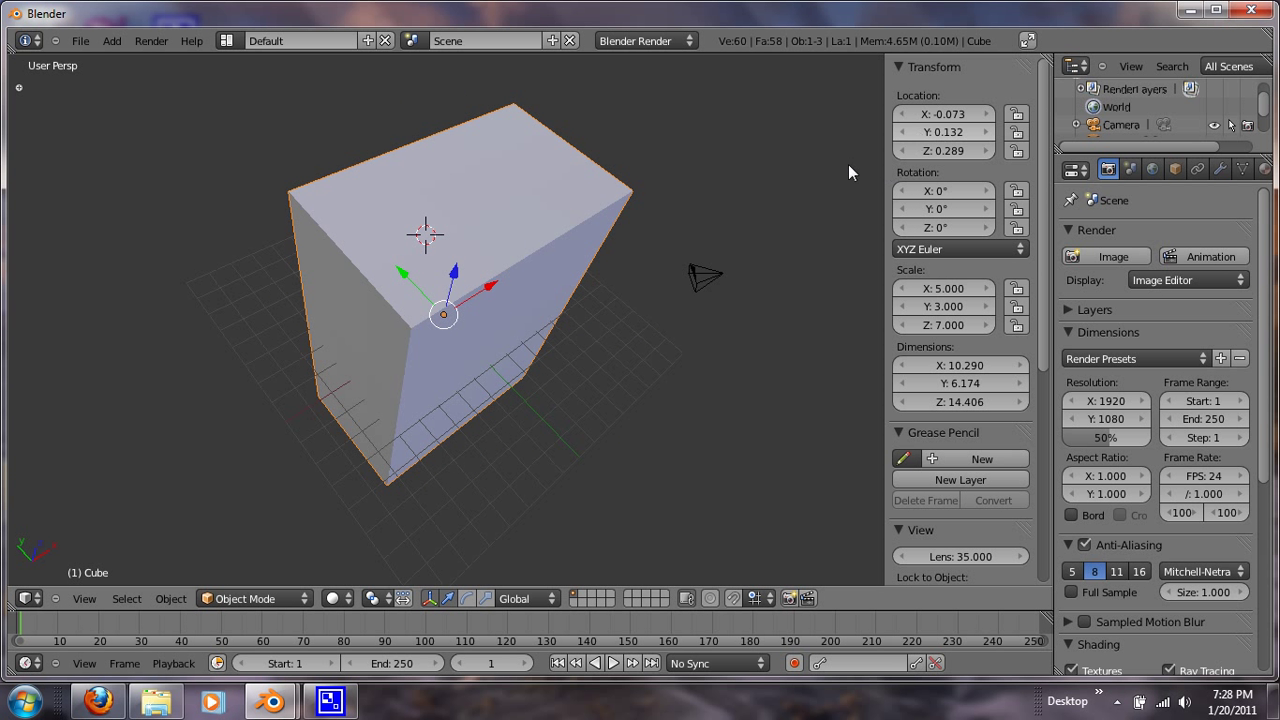
pyautogui.press('g')
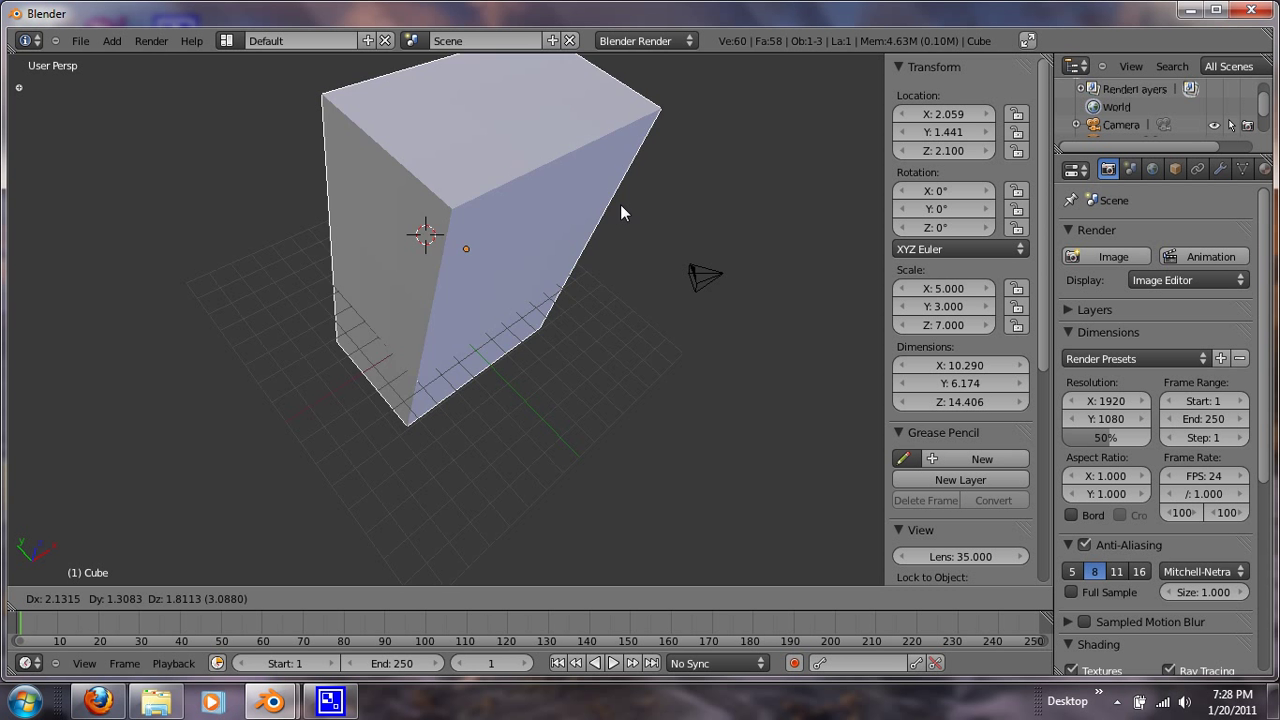
pyautogui.click(542, 174)
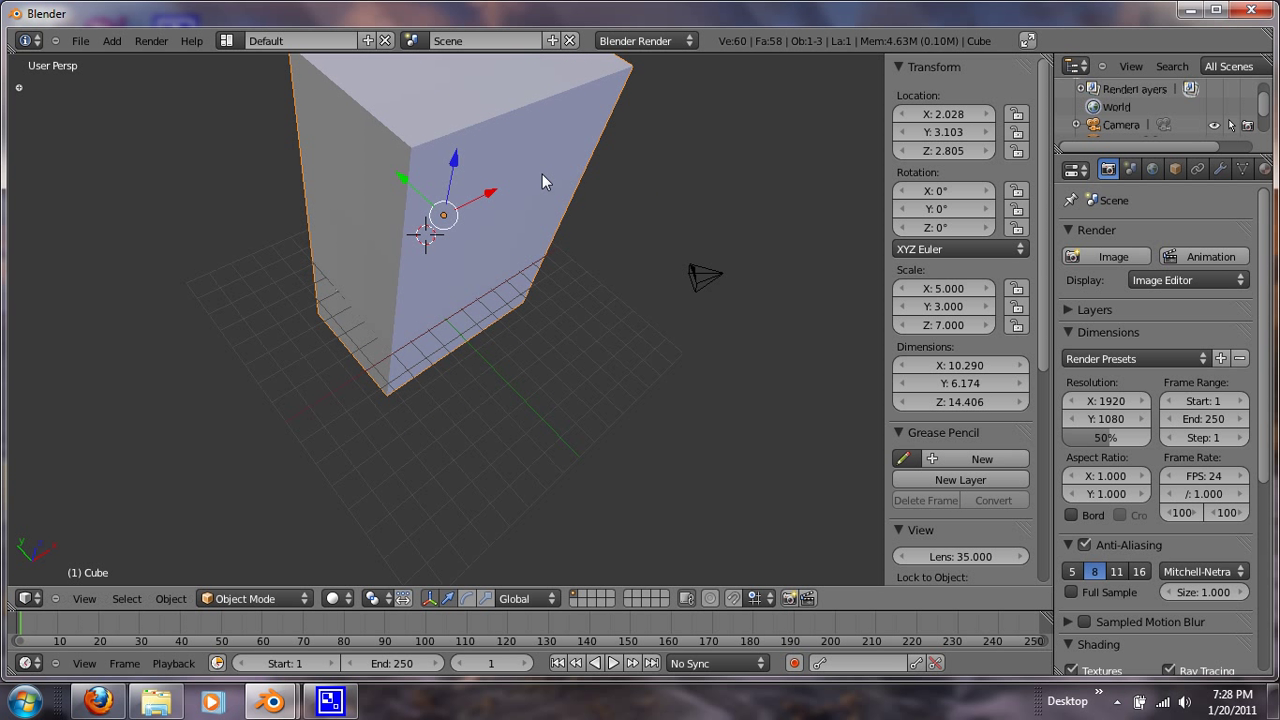
pyautogui.hotkey('ctrl', 'z')
pyautogui.hotkey('ctrl', 'z')
pyautogui.hotkey('ctrl', 'z')
pyautogui.hotkey('ctrl', 'z')
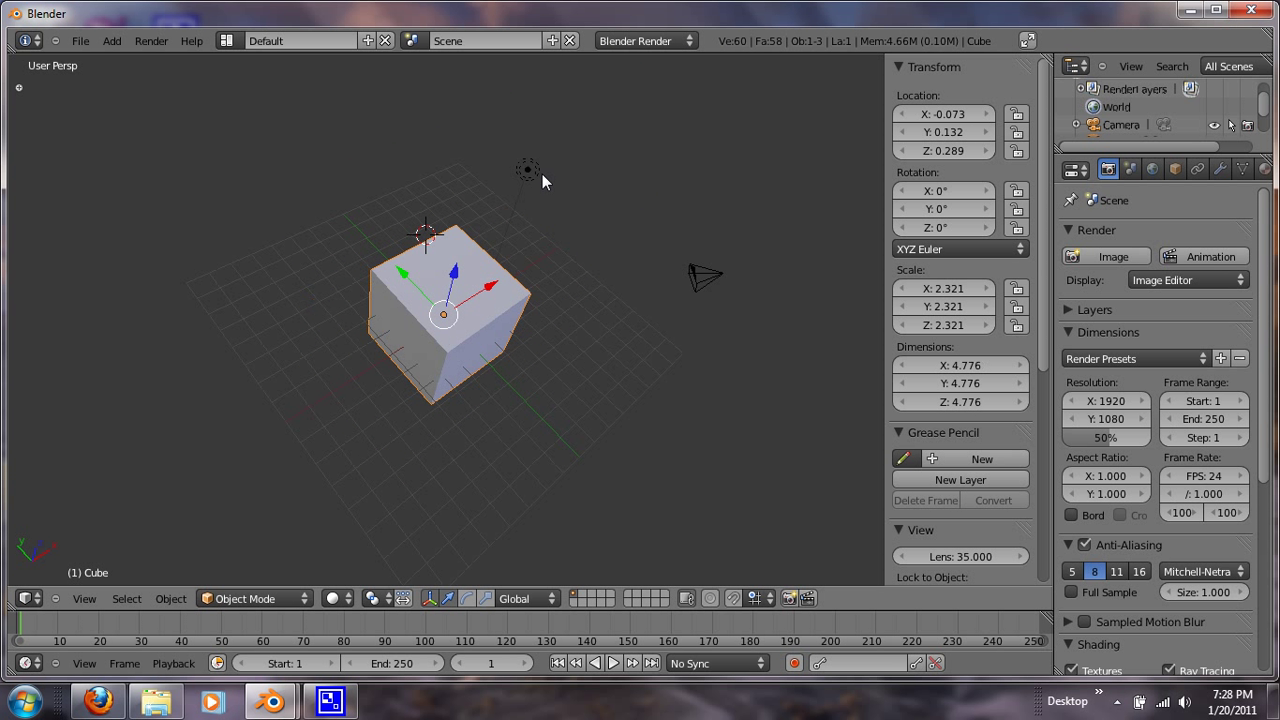
pyautogui.hotkey('ctrl', 'z')
pyautogui.scroll(-2, 529, 281)
pyautogui.scroll(5, 514, 352)
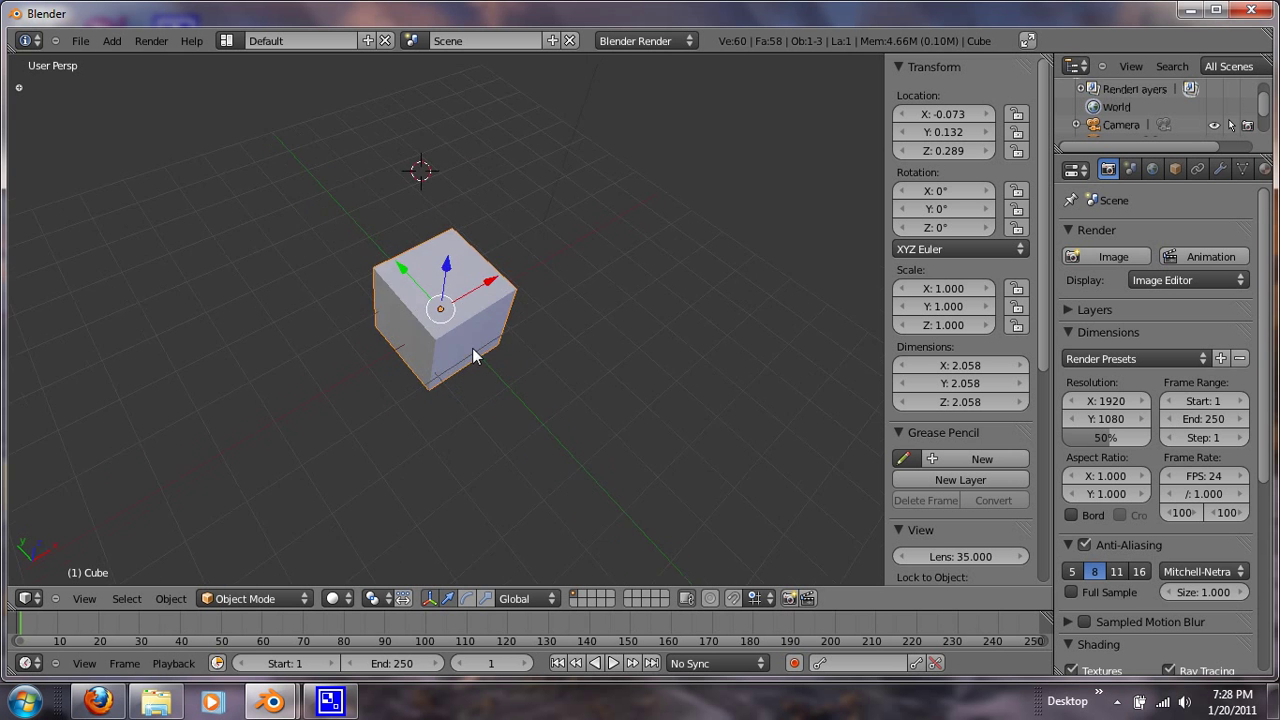
pyautogui.moveTo(473, 350); pyautogui.dragTo(351, 306, button='middle')
# - Add a Monkey mesh from Add > Mesh, placed beside the cube
pyautogui.scroll(-1, 385, 309)
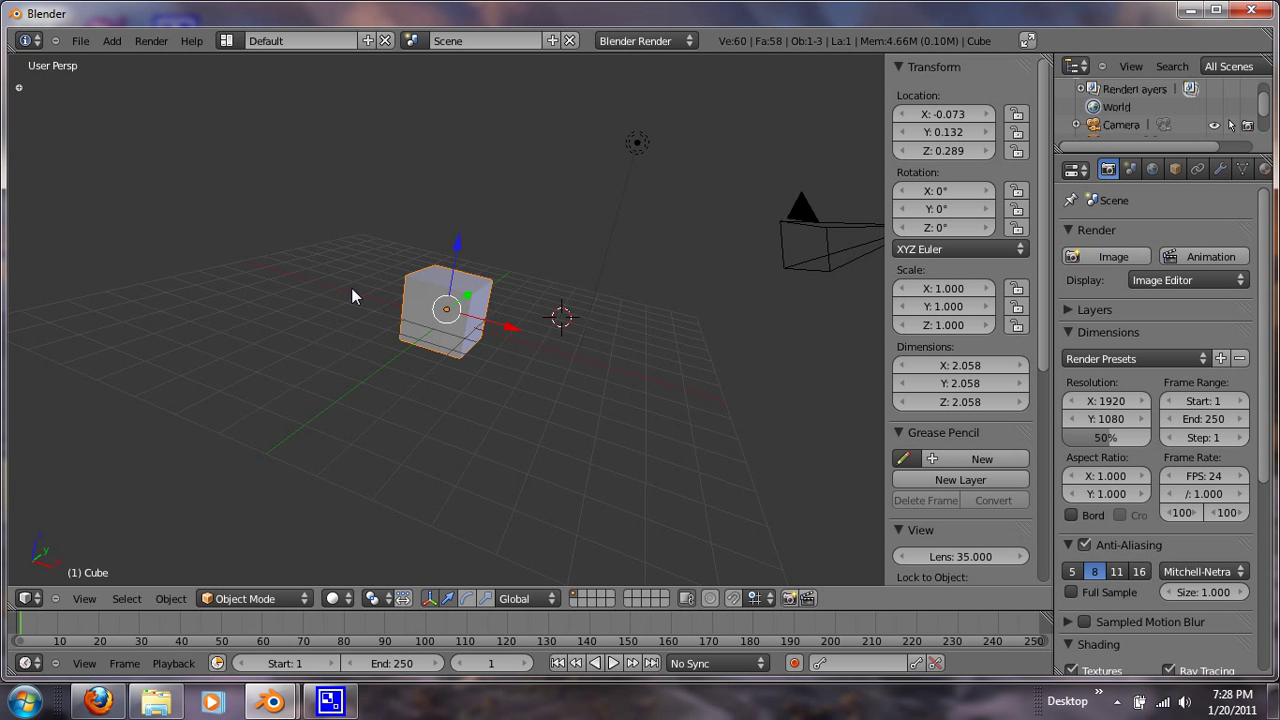
pyautogui.click(112, 41)
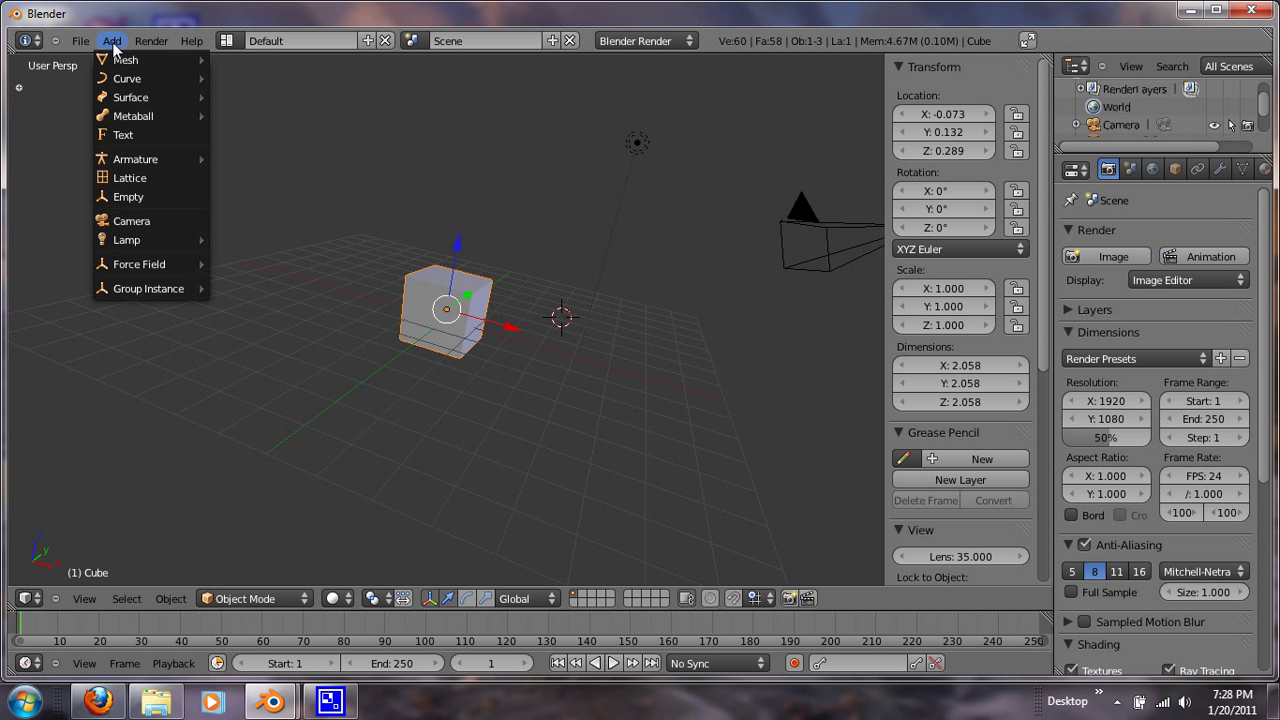
pyautogui.click(112, 41)
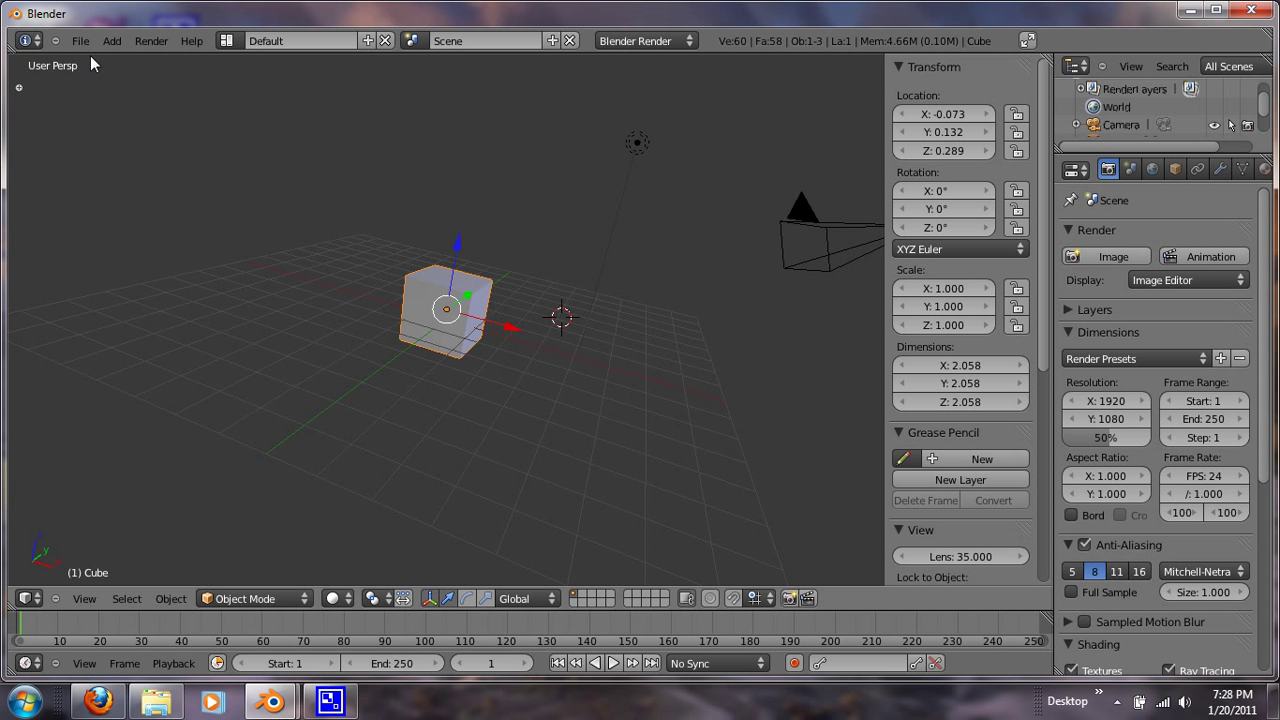
pyautogui.click(113, 41)
pyautogui.moveTo(125, 60)
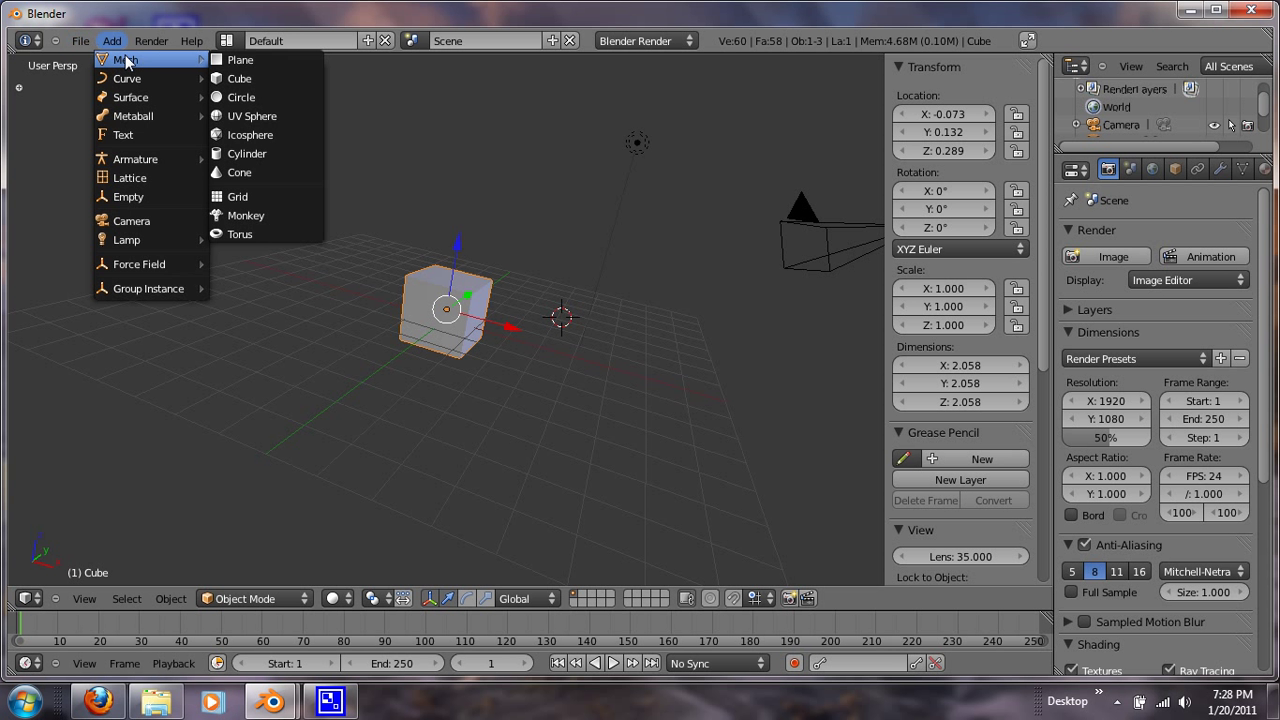
pyautogui.click(245, 215)
pyautogui.scroll(5, 578, 341)
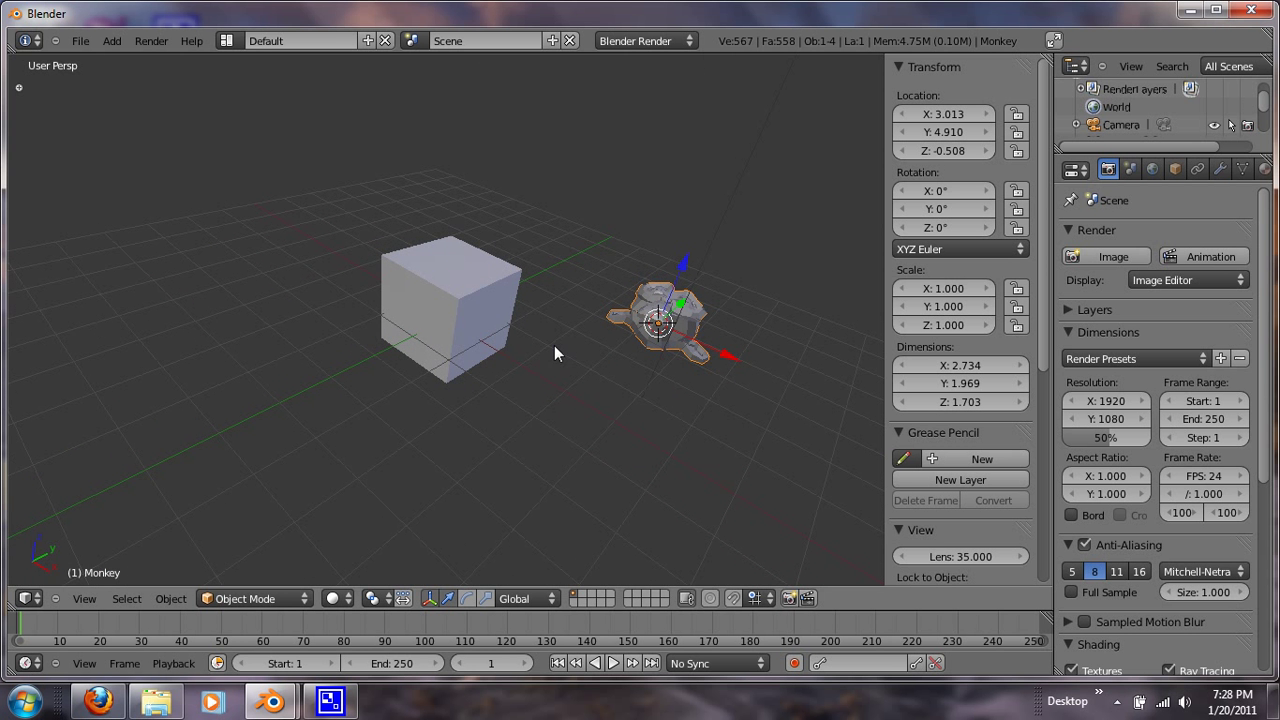
# - In camera view, select the Monkey and move it to 1.343, 3.059, -0.590 near the cube
pyautogui.press('KP_0')
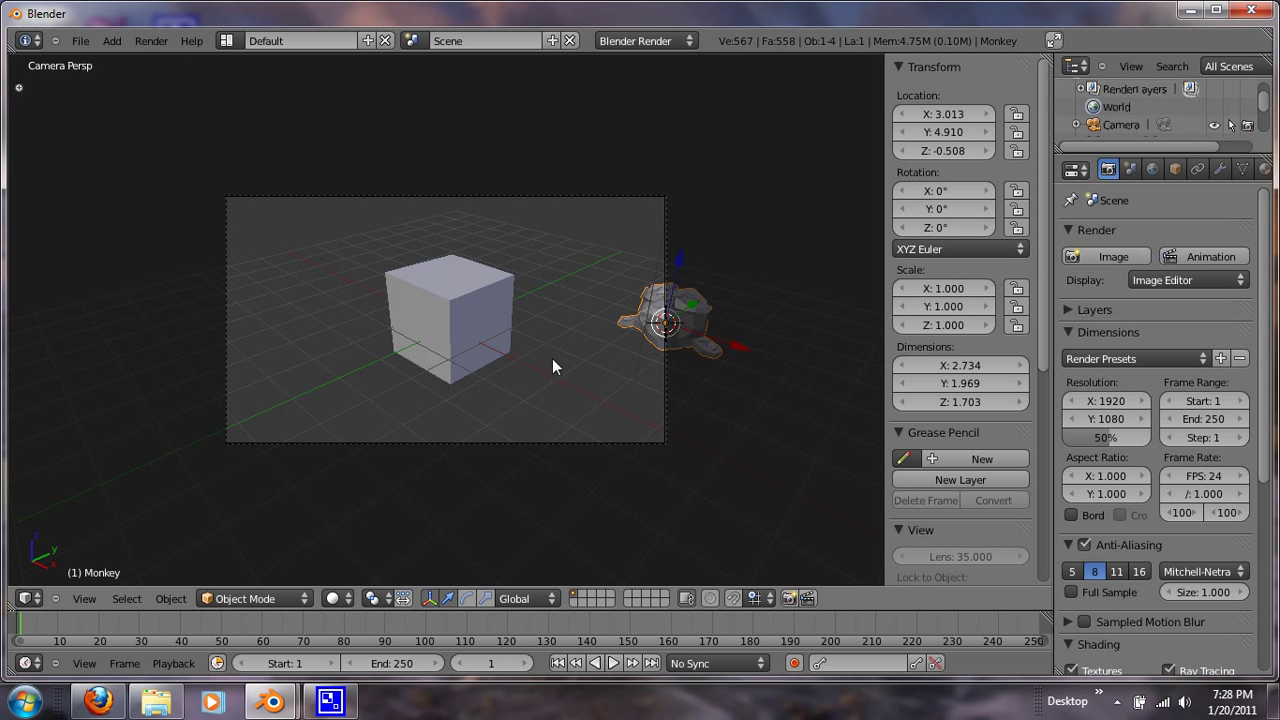
pyautogui.rightClick(648, 304)
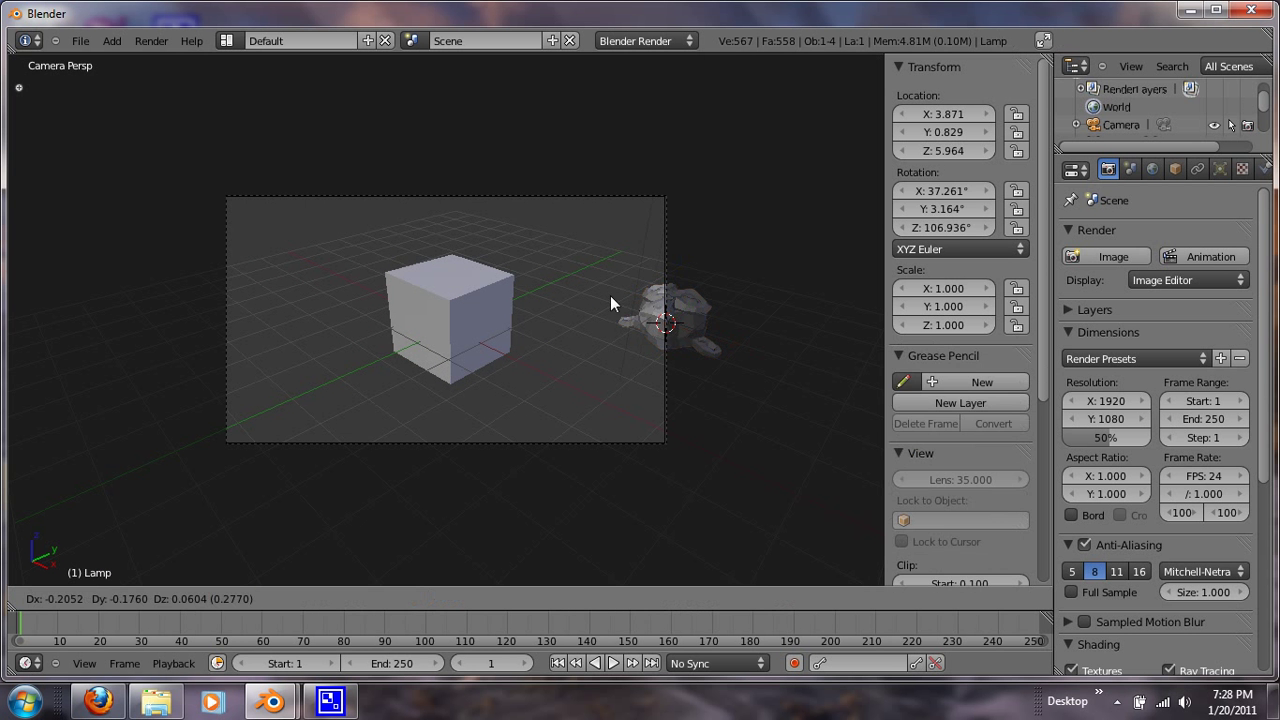
pyautogui.rightClick(666, 321)
pyautogui.press('g')
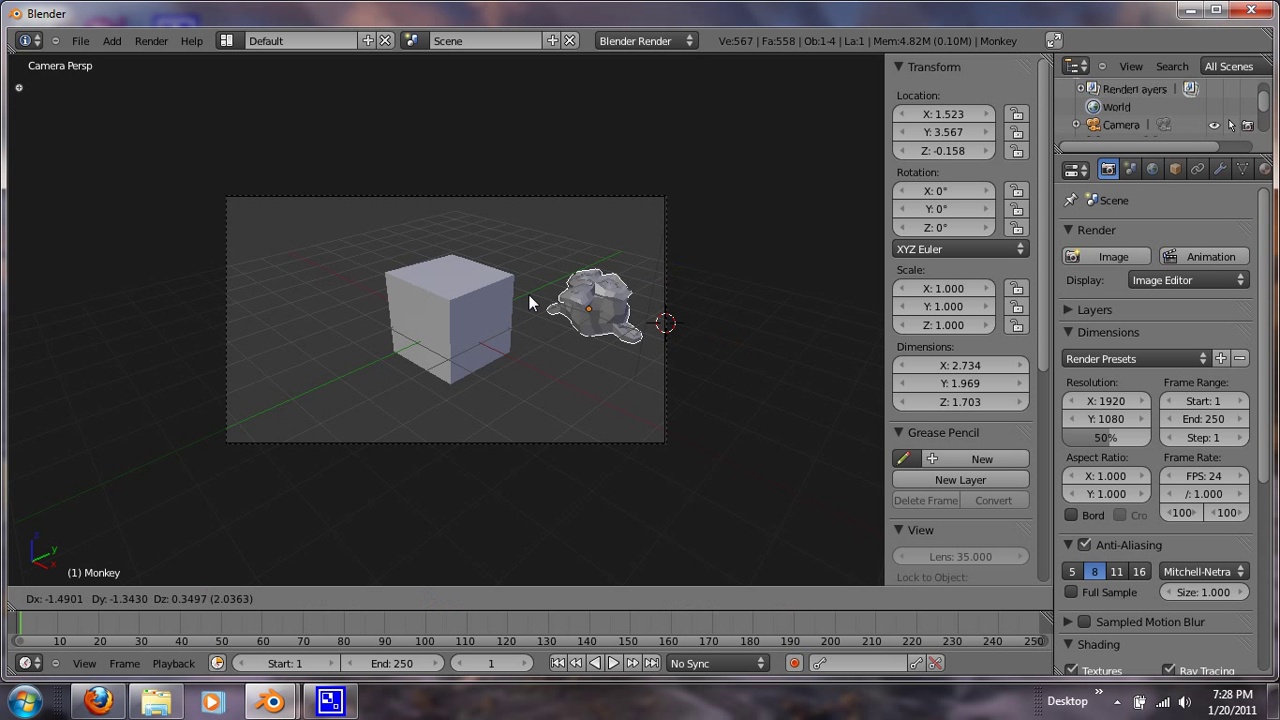
pyautogui.click(563, 323)
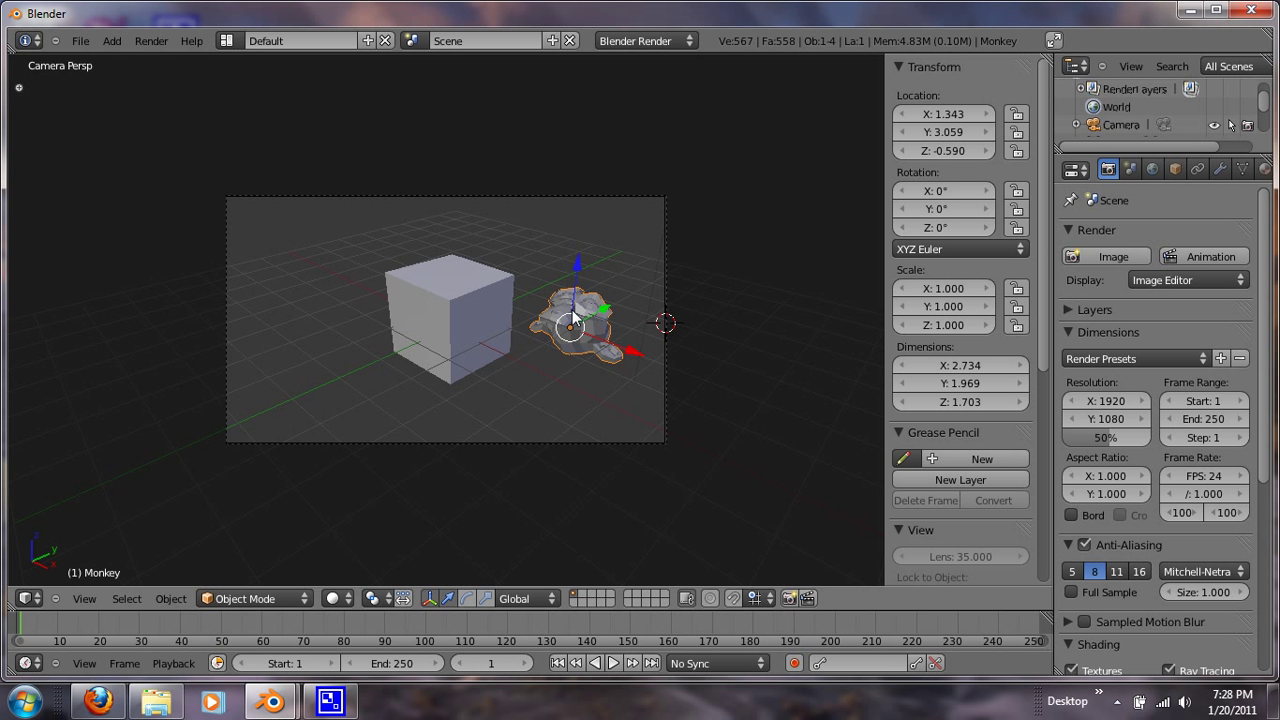
# - Rotate the Monkey to 58.129°, -7.595°, 37.488° facing the camera and scale it to 1.961
pyautogui.press('r')
pyautogui.press('r')
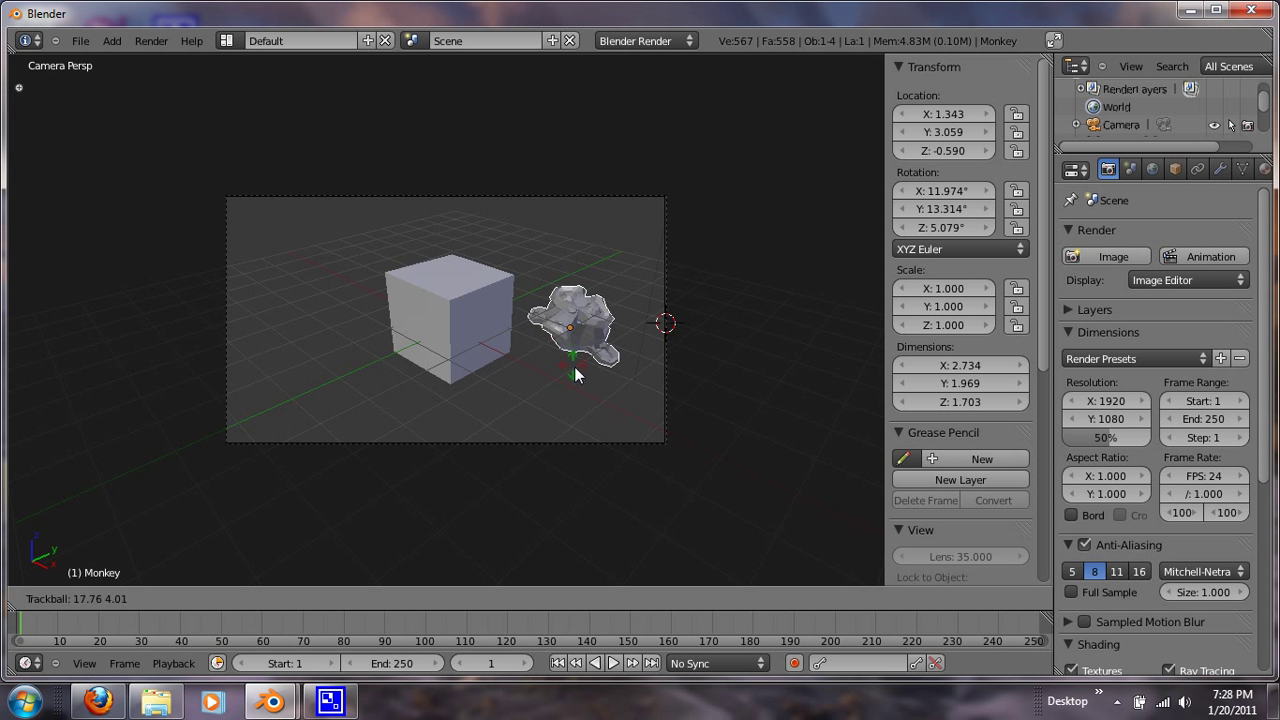
pyautogui.click(599, 401)
pyautogui.press('r')
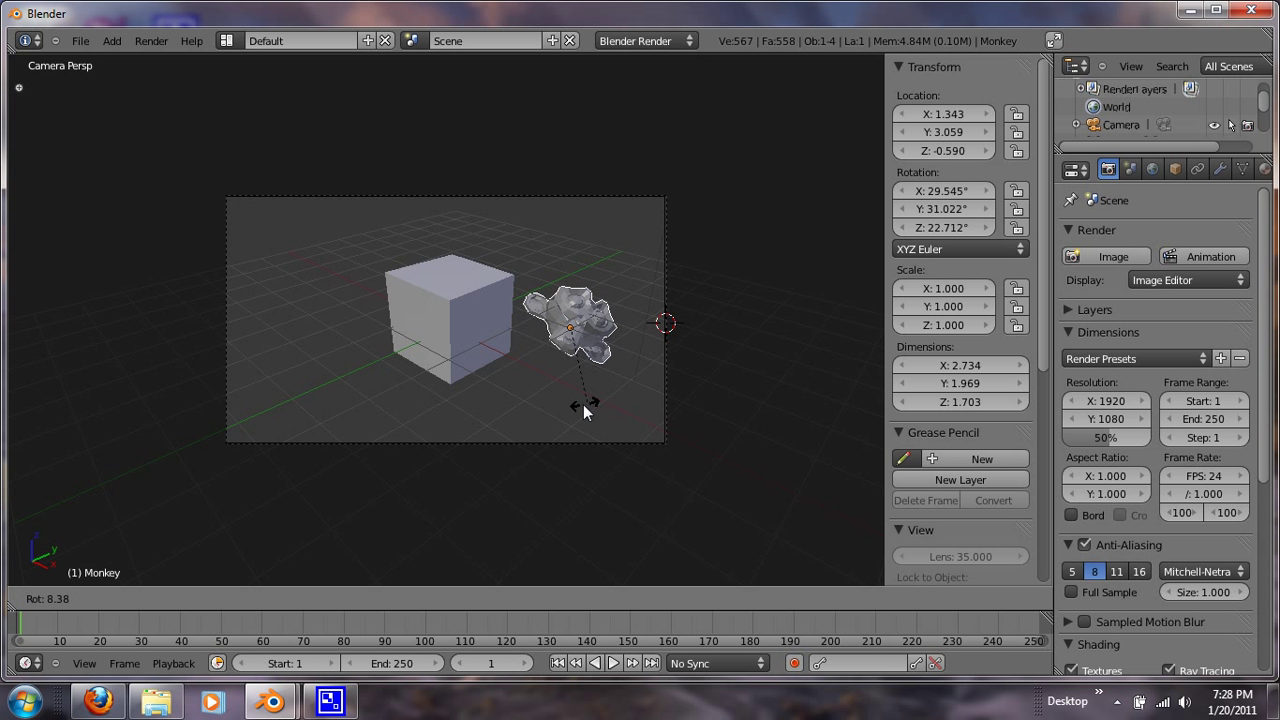
pyautogui.click(639, 377)
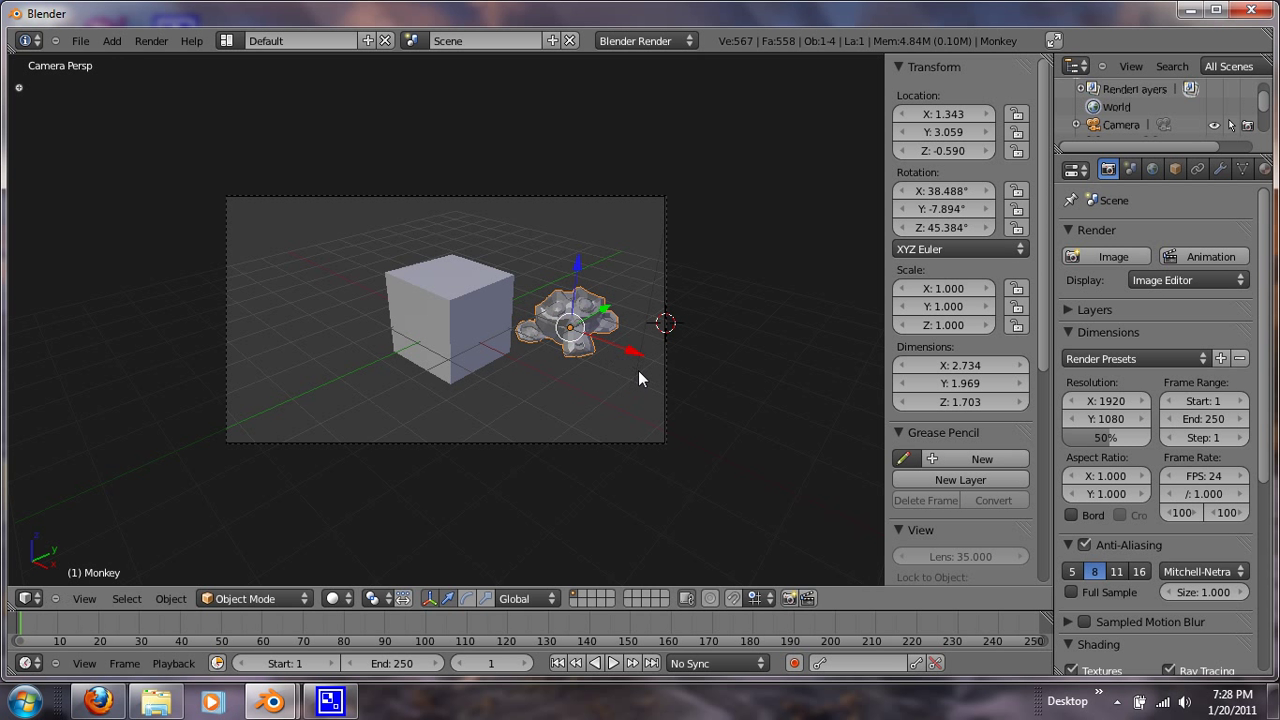
pyautogui.press('r')
pyautogui.press('r')
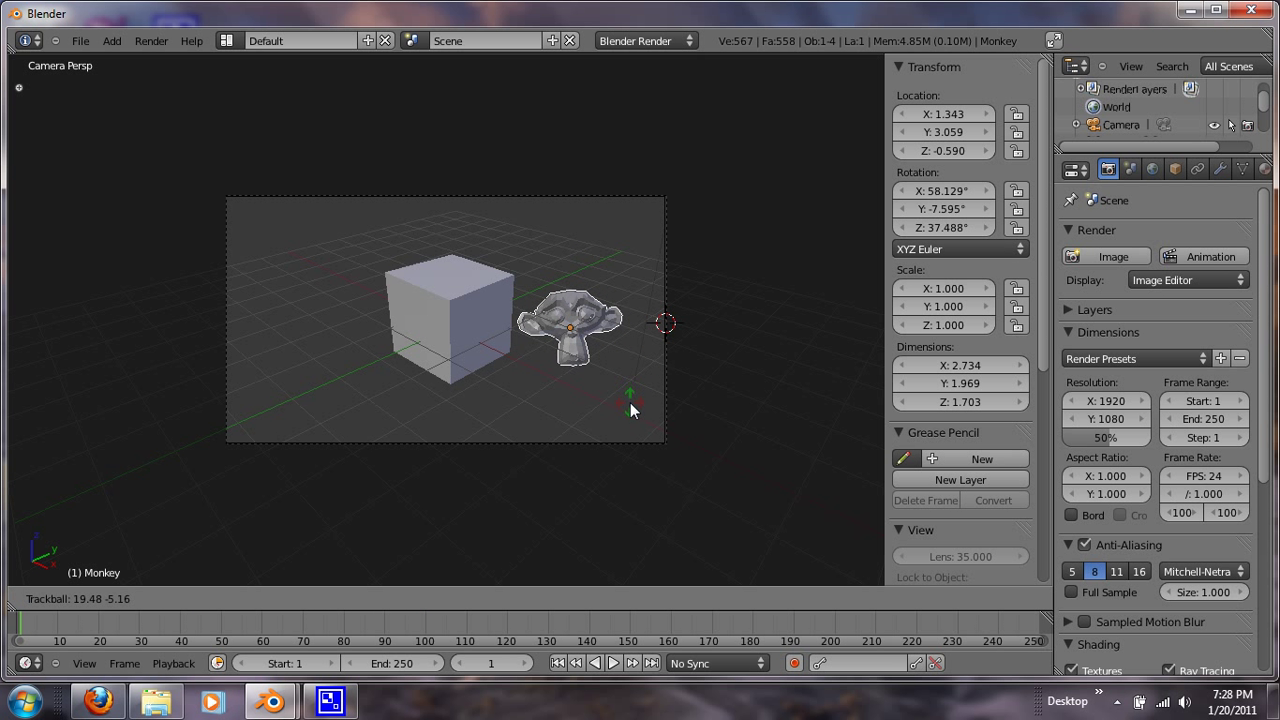
pyautogui.click(630, 402)
pyautogui.press('s')
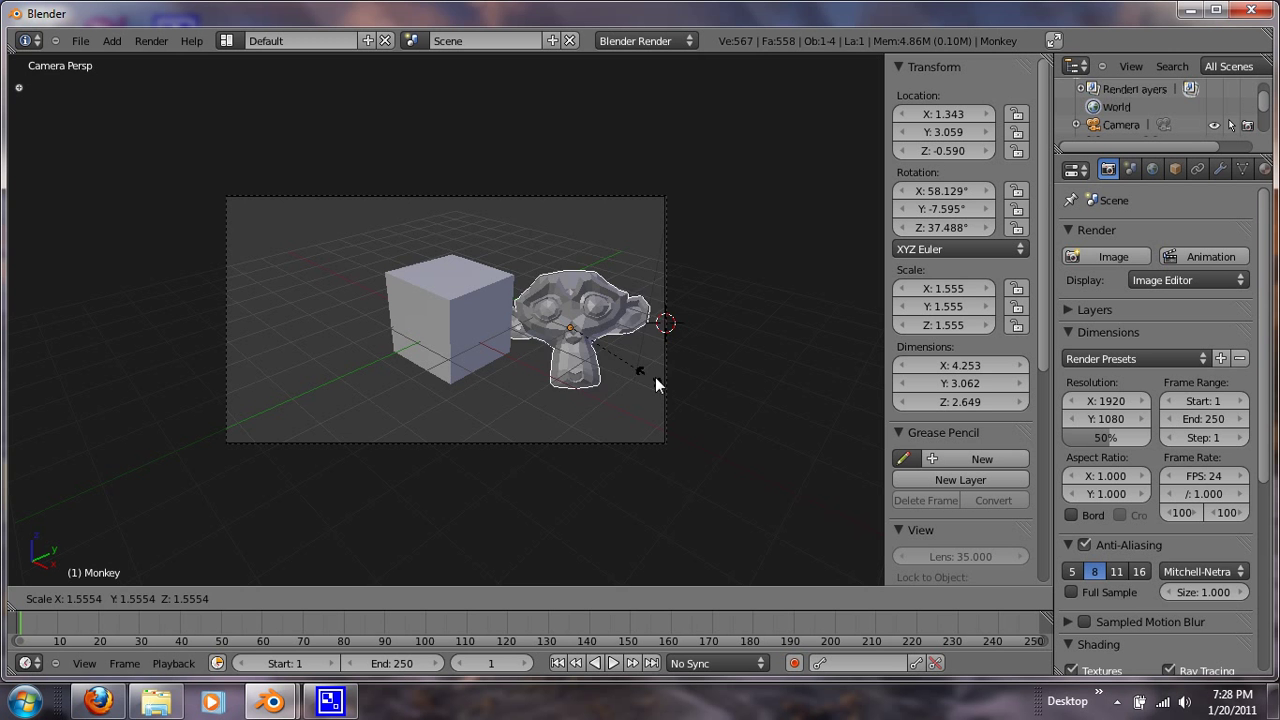
pyautogui.click(686, 362)
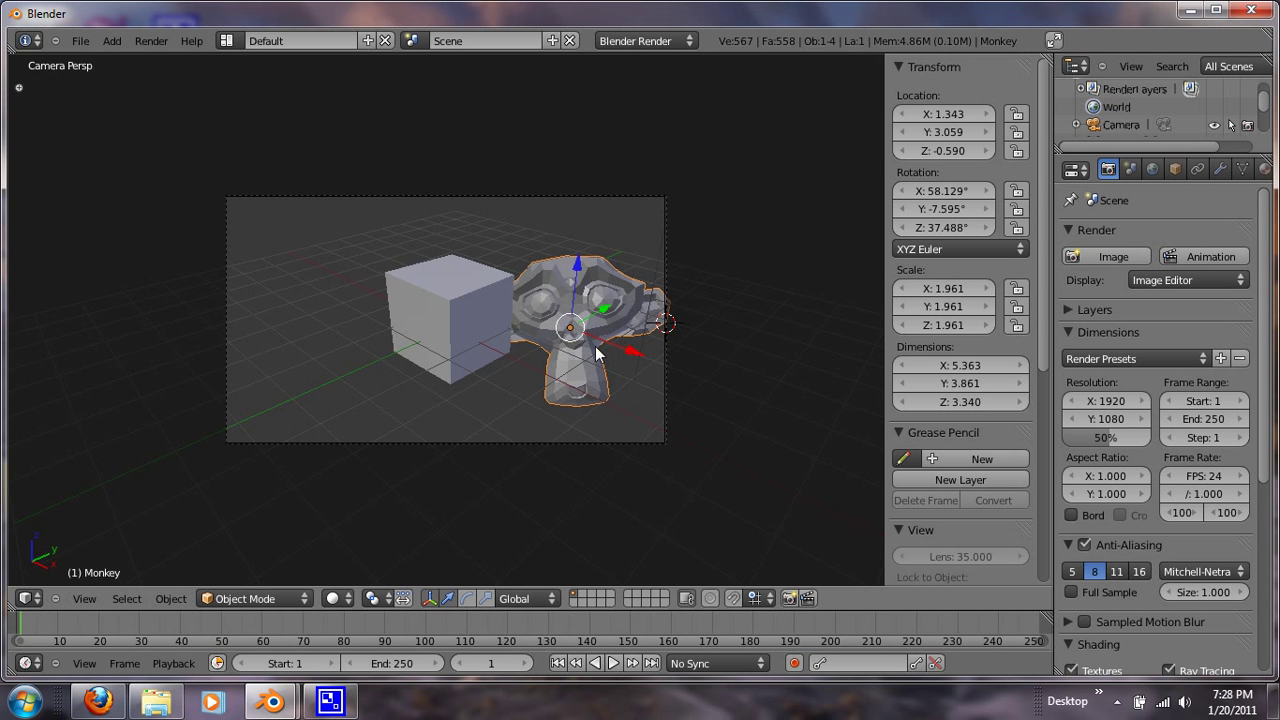
# - Align the camera to the current view and move the Monkey behind the cube
pyautogui.moveTo(595, 346); pyautogui.dragTo(637, 360, button='middle')
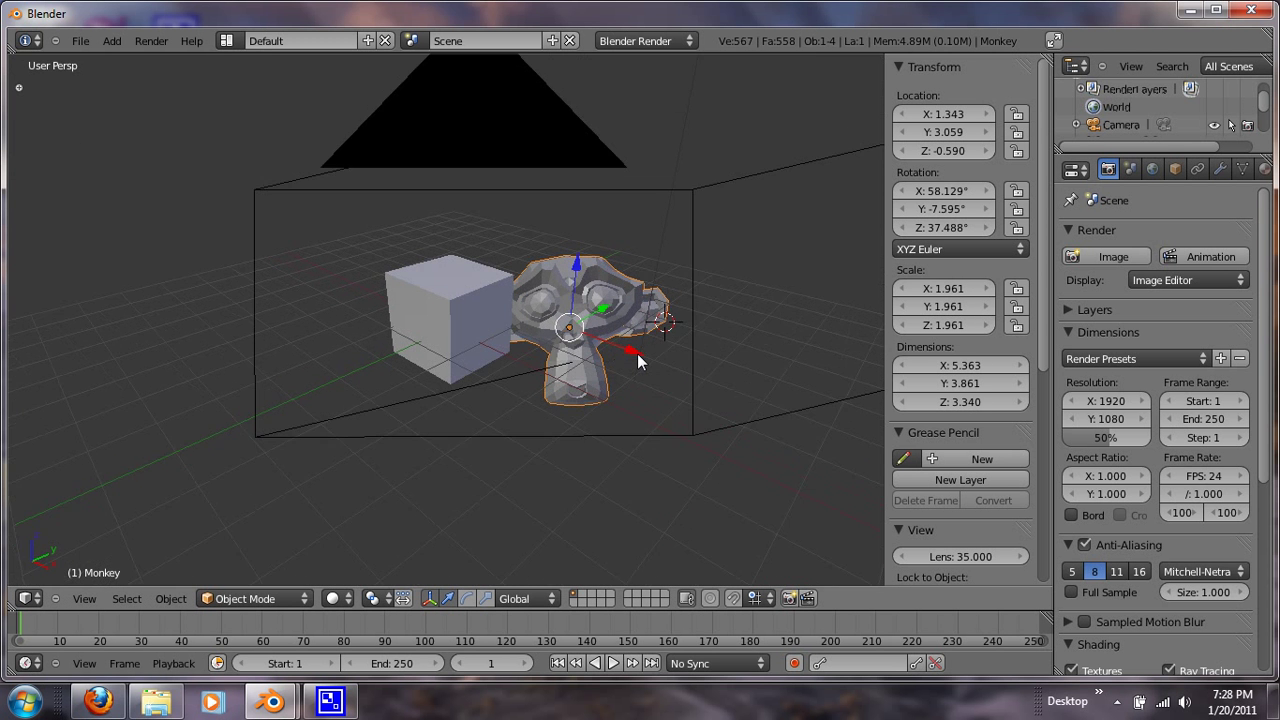
pyautogui.press('ctrl+alt+KP_0')
pyautogui.press('g')
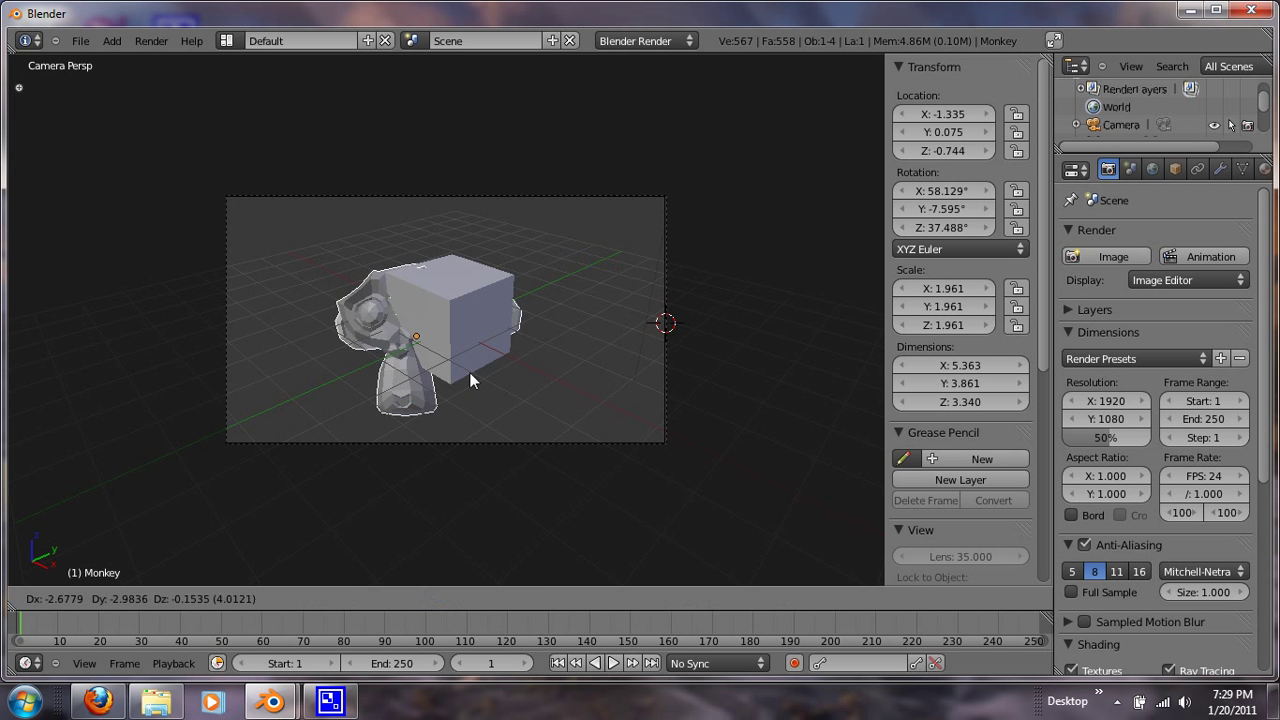
pyautogui.click(501, 363)
# - Move the cube off to the upper left, out of the camera frame
pyautogui.rightClick(462, 316)
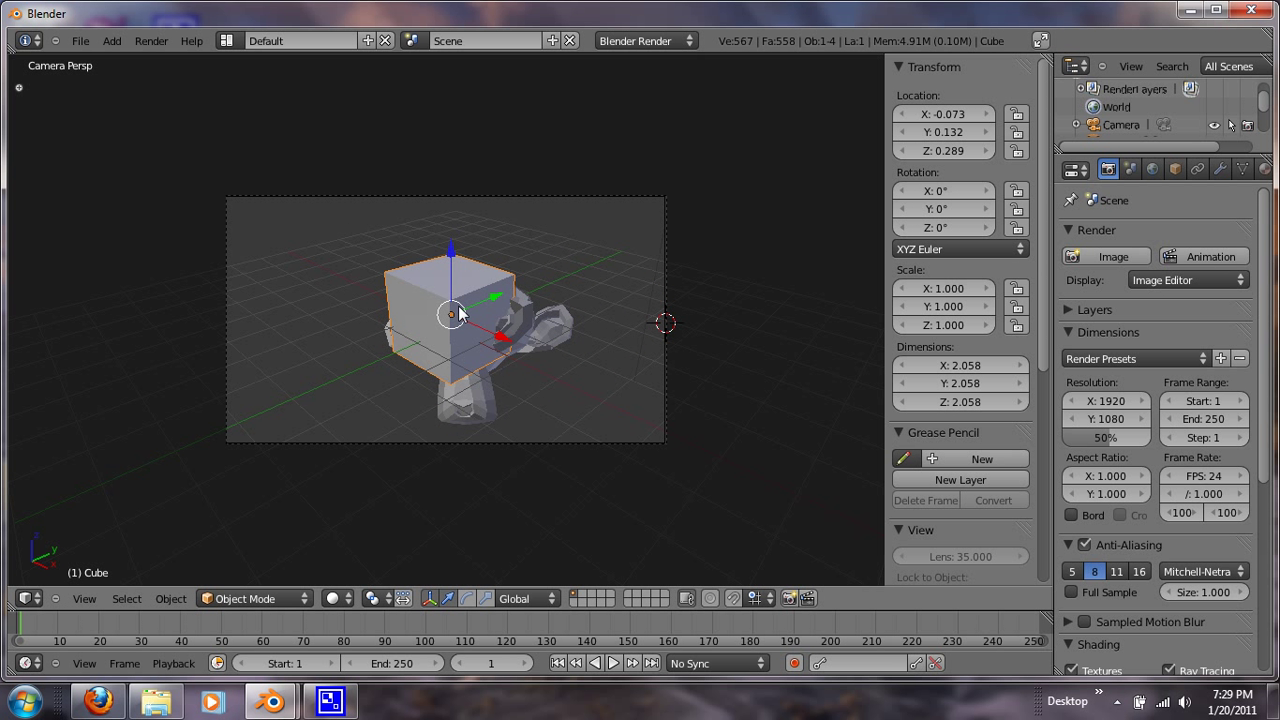
pyautogui.press('g')
pyautogui.click(137, 212)
# - Scale the Monkey up to 4.188 so it fills the camera frame
pyautogui.rightClick(493, 352)
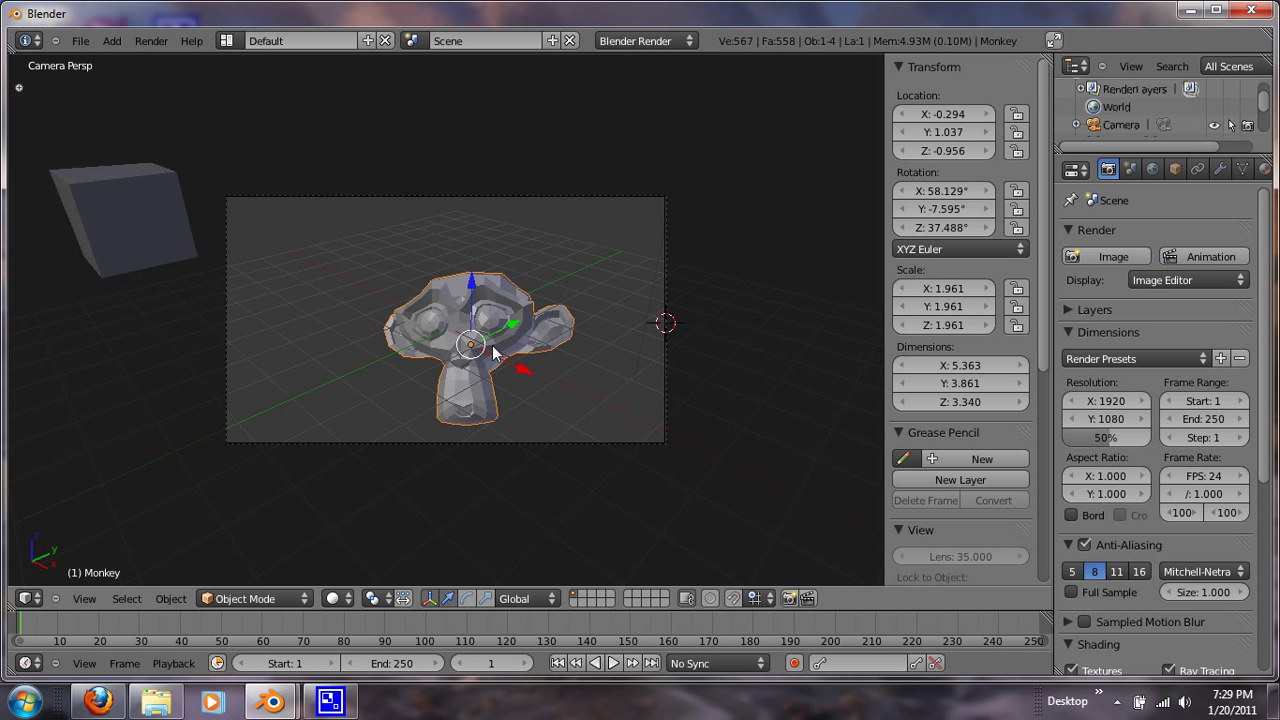
pyautogui.press('s')
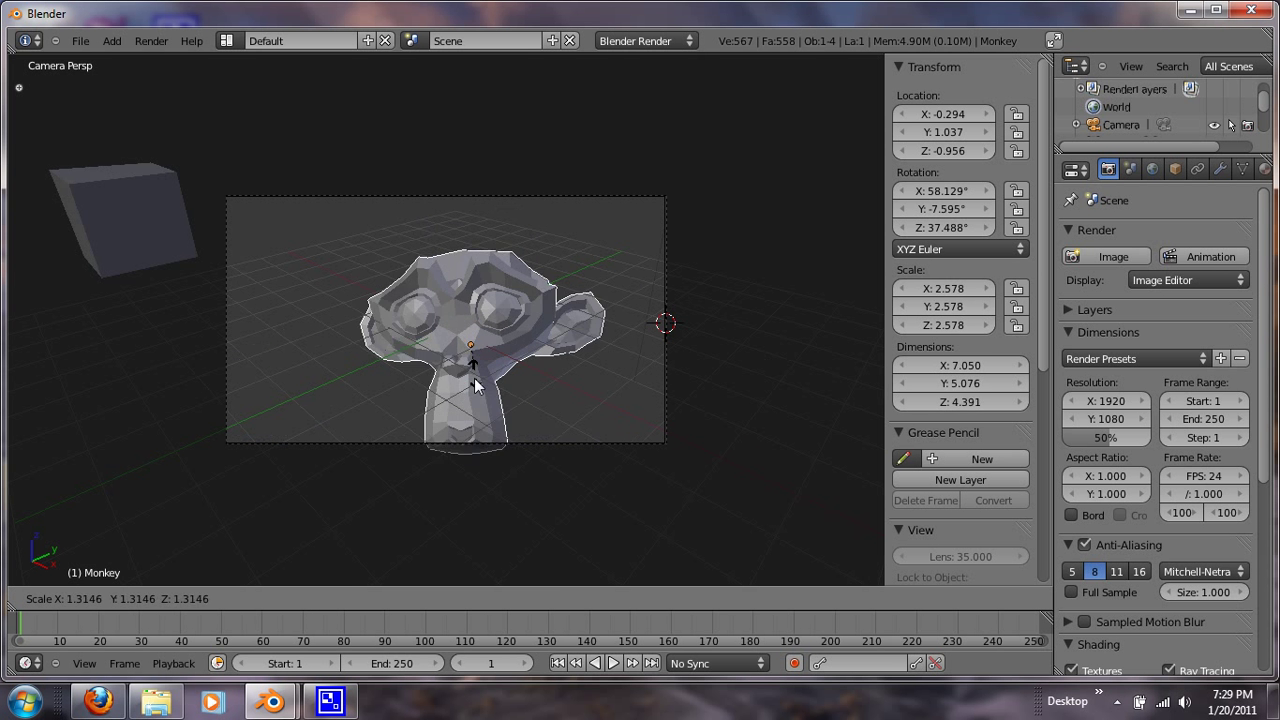
pyautogui.click(474, 392)
pyautogui.scroll(-4, 398, 394)
pyautogui.scroll(3, 398, 394)
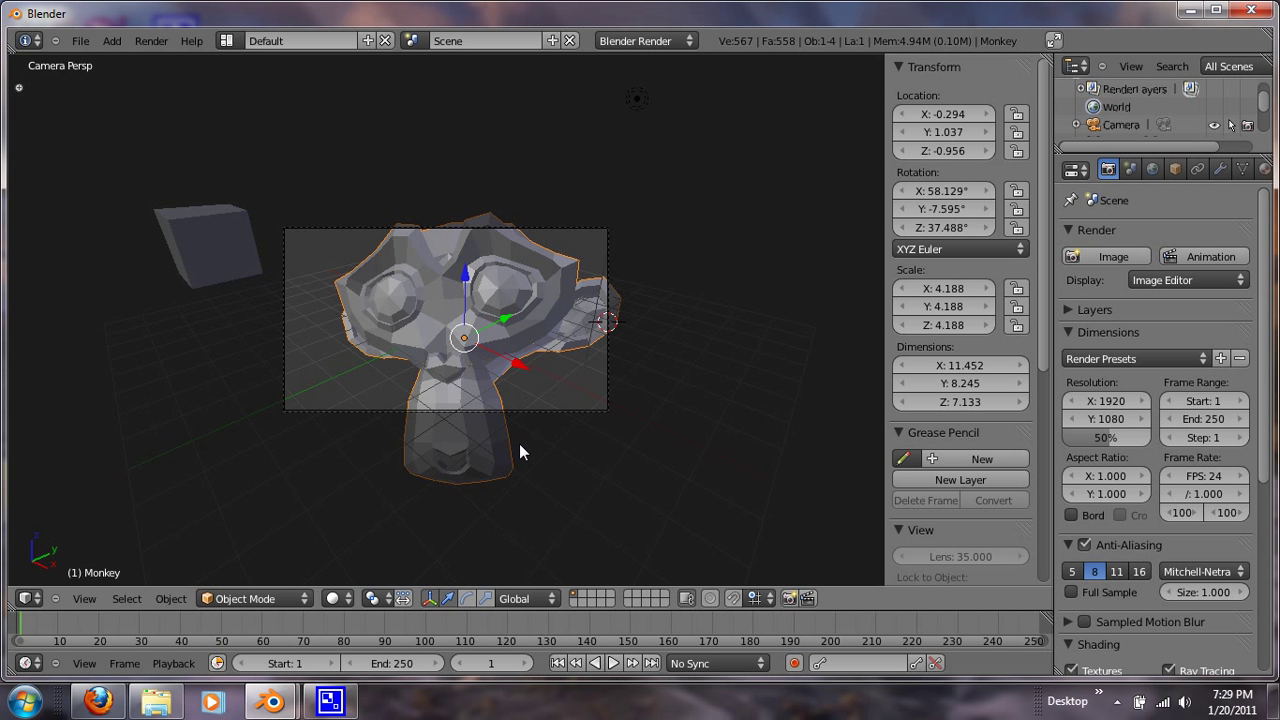
pyautogui.moveTo(519, 443); pyautogui.dragTo(73, 348, button='middle')
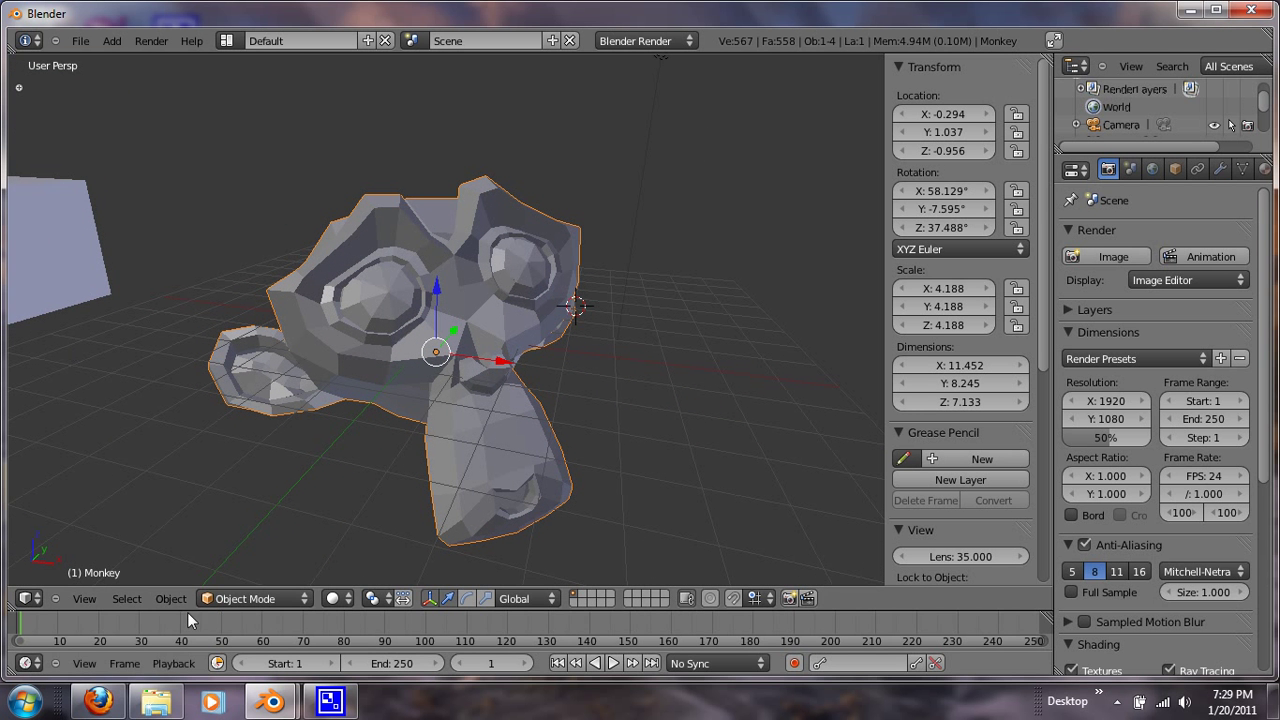
# - Switch the viewport shading to Wireframe and view the Monkey from the front
pyautogui.click(340, 599)
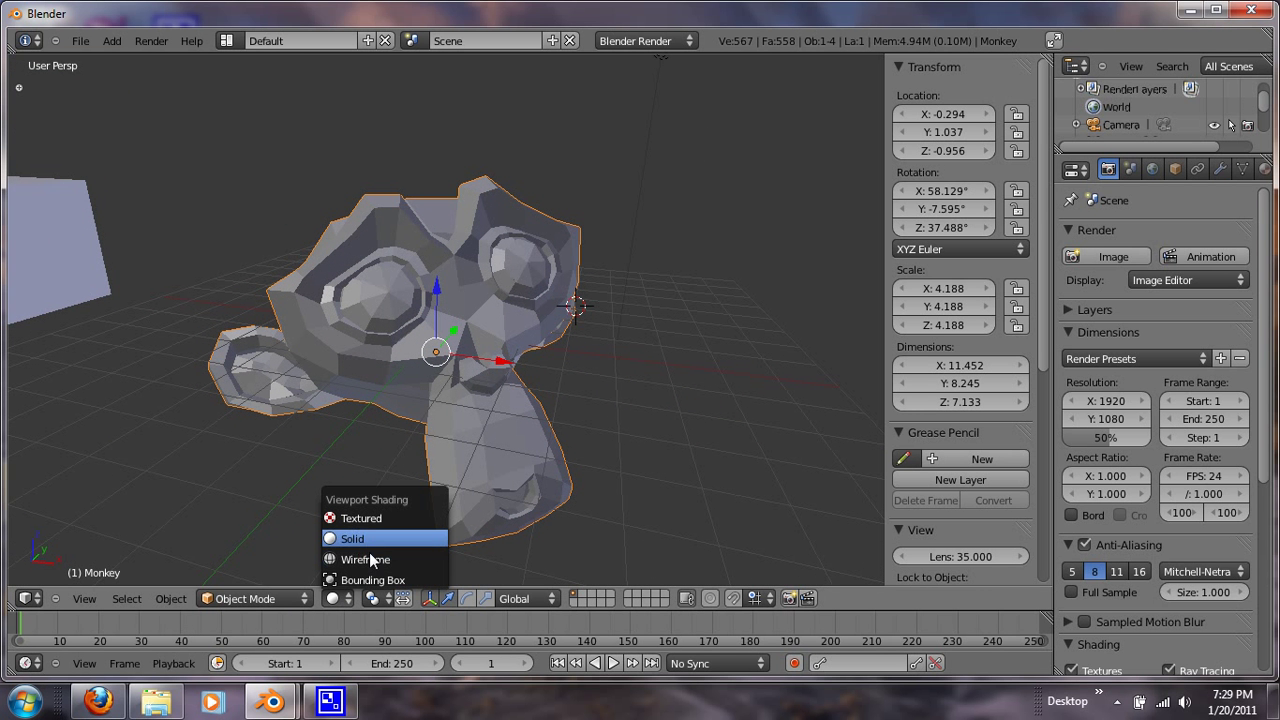
pyautogui.click(373, 560)
pyautogui.moveTo(388, 540); pyautogui.dragTo(462, 467, button='middle')
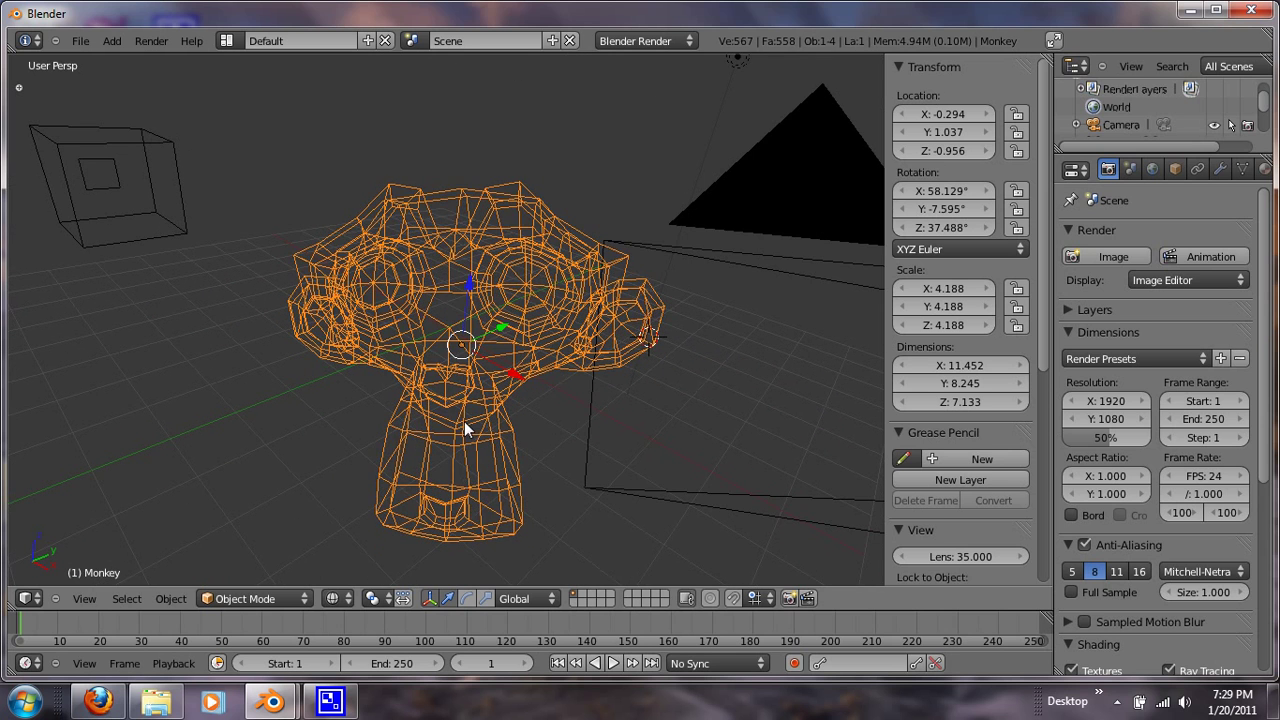
# - Enter Edit Mode on the Monkey, deselect all, and box-select its right half
pyautogui.press('Tab')
pyautogui.scroll(1, 460, 401)
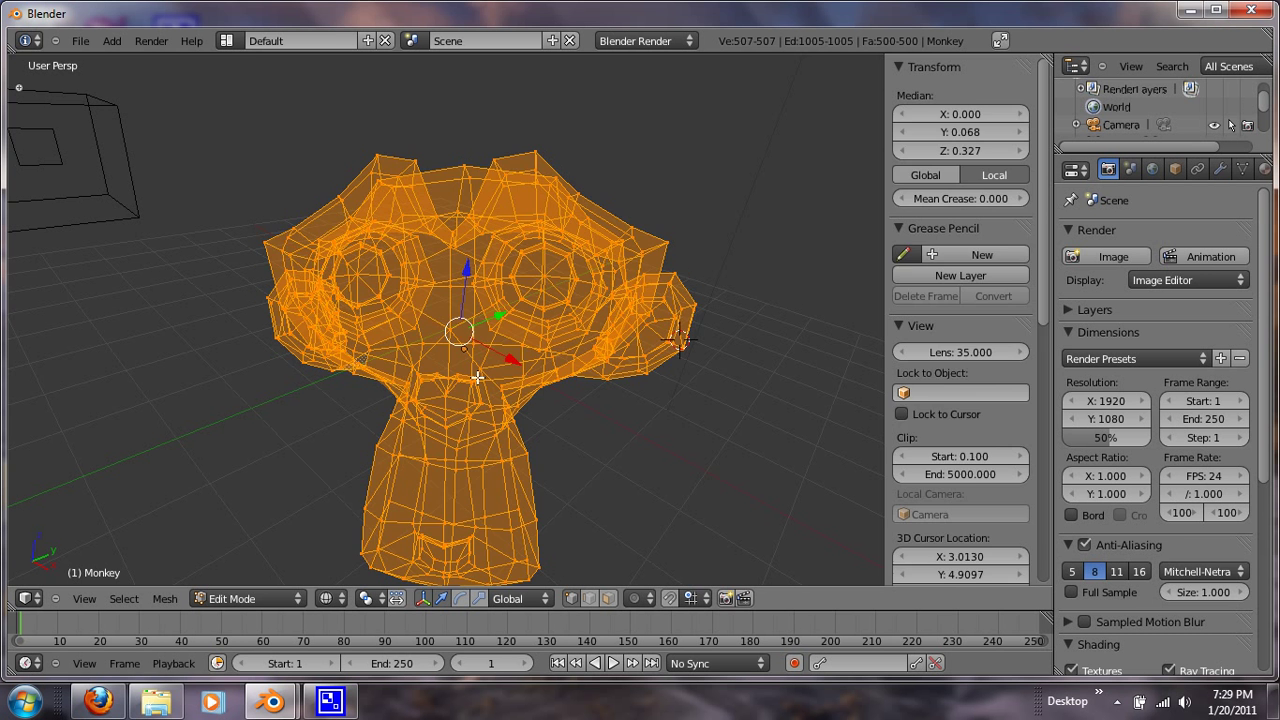
pyautogui.press('a')
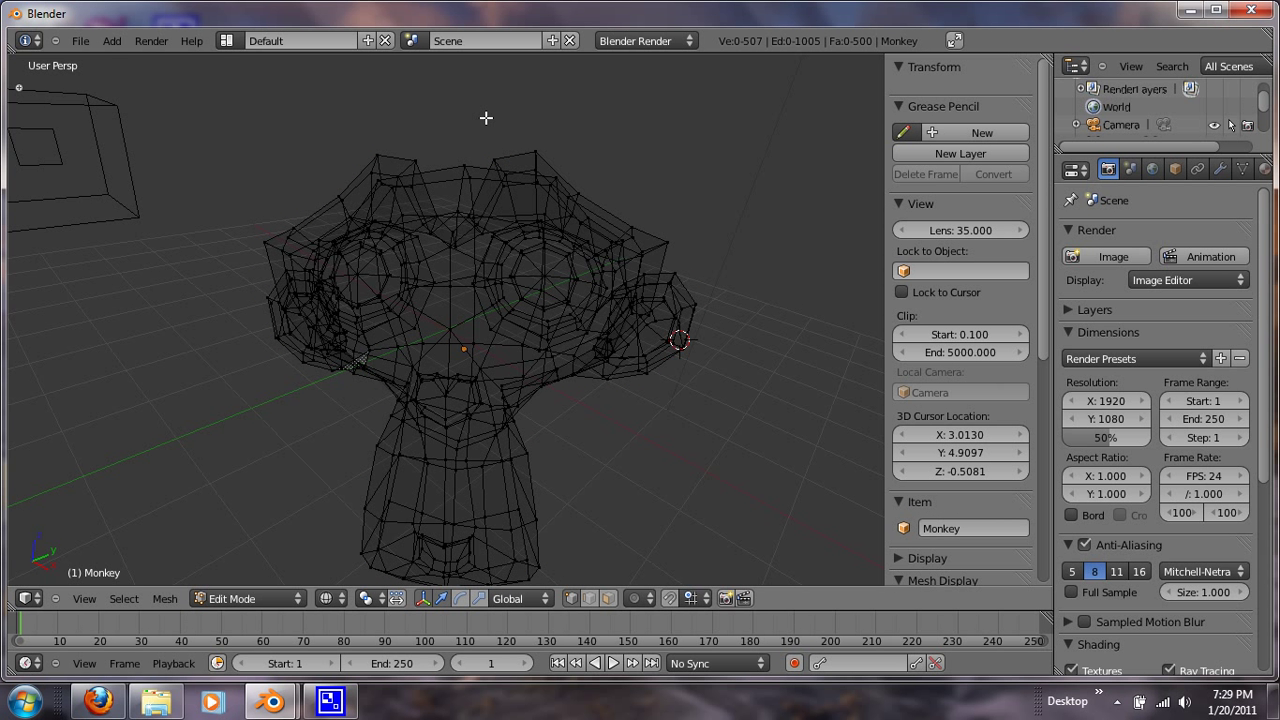
pyautogui.press('b')
pyautogui.moveTo(486, 108)
pyautogui.mouseDown()
pyautogui.moveTo(503, 289)
pyautogui.moveTo(778, 586)
pyautogui.mouseUp()
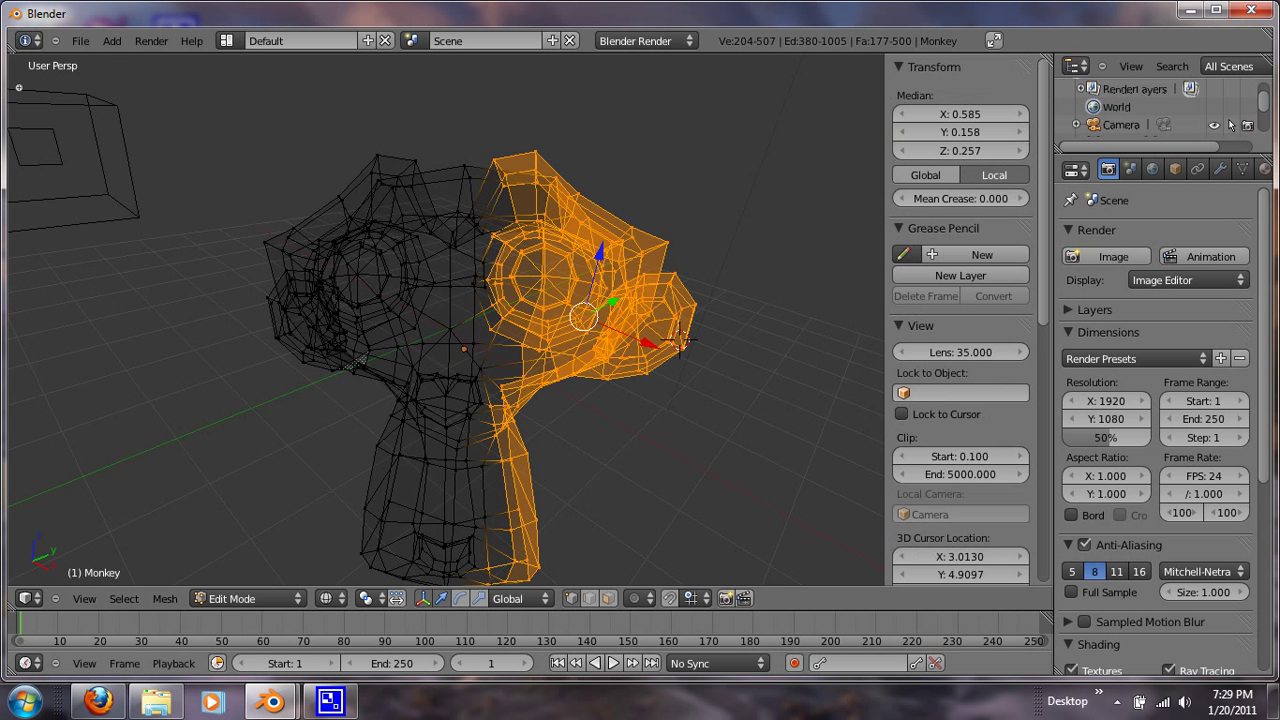
# - Delete the selected vertices and orbit to inspect the half-deleted mesh
pyautogui.press('x')
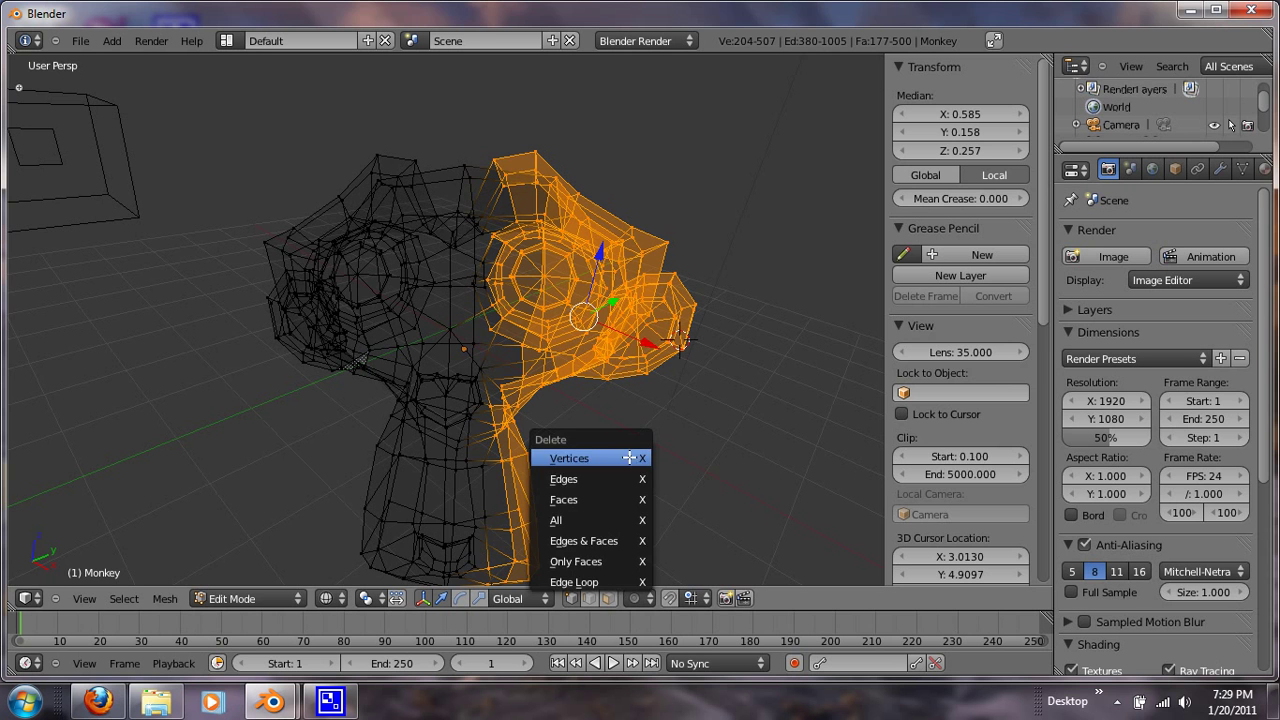
pyautogui.click(587, 494)
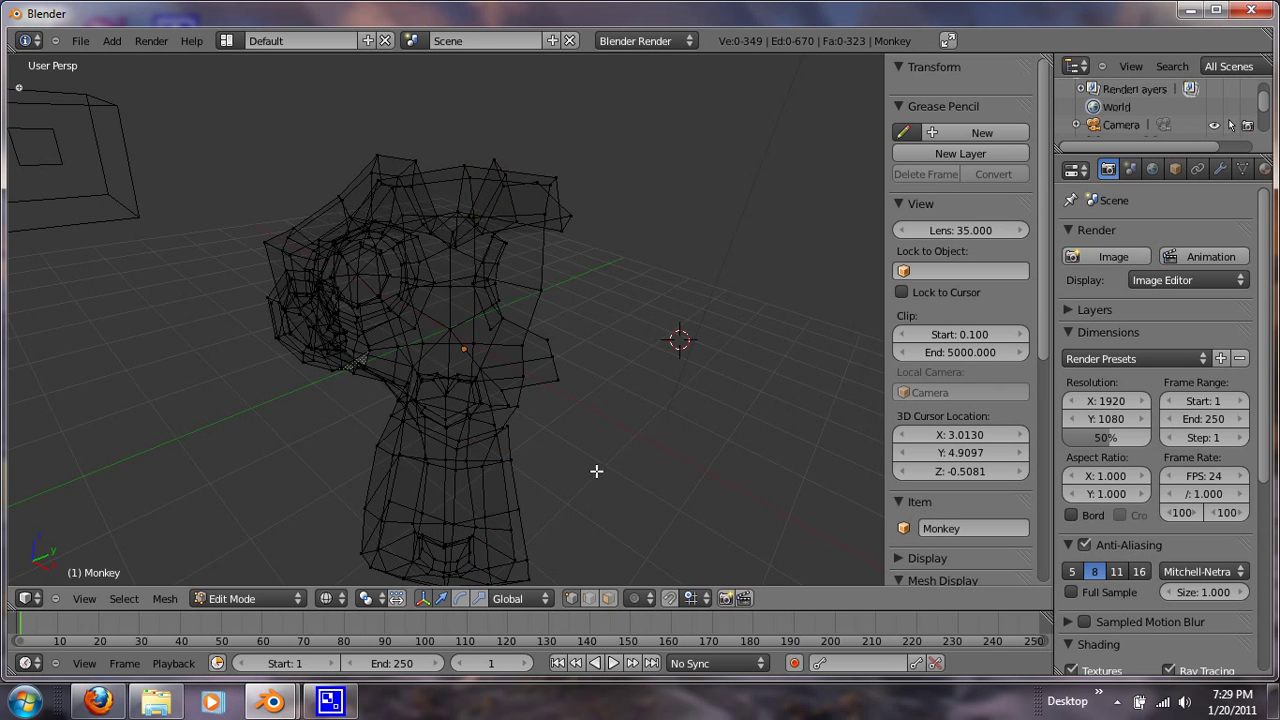
pyautogui.moveTo(596, 471)
pyautogui.mouseDown(button='middle')
pyautogui.moveTo(508, 417)
pyautogui.moveTo(386, 391)
pyautogui.moveTo(607, 462)
pyautogui.moveTo(609, 477)
pyautogui.moveTo(505, 445)
pyautogui.moveTo(870, 517)
pyautogui.moveTo(524, 440)
pyautogui.moveTo(553, 453)
pyautogui.mouseUp(button='middle')
pyautogui.press('z')
pyautogui.press('z')
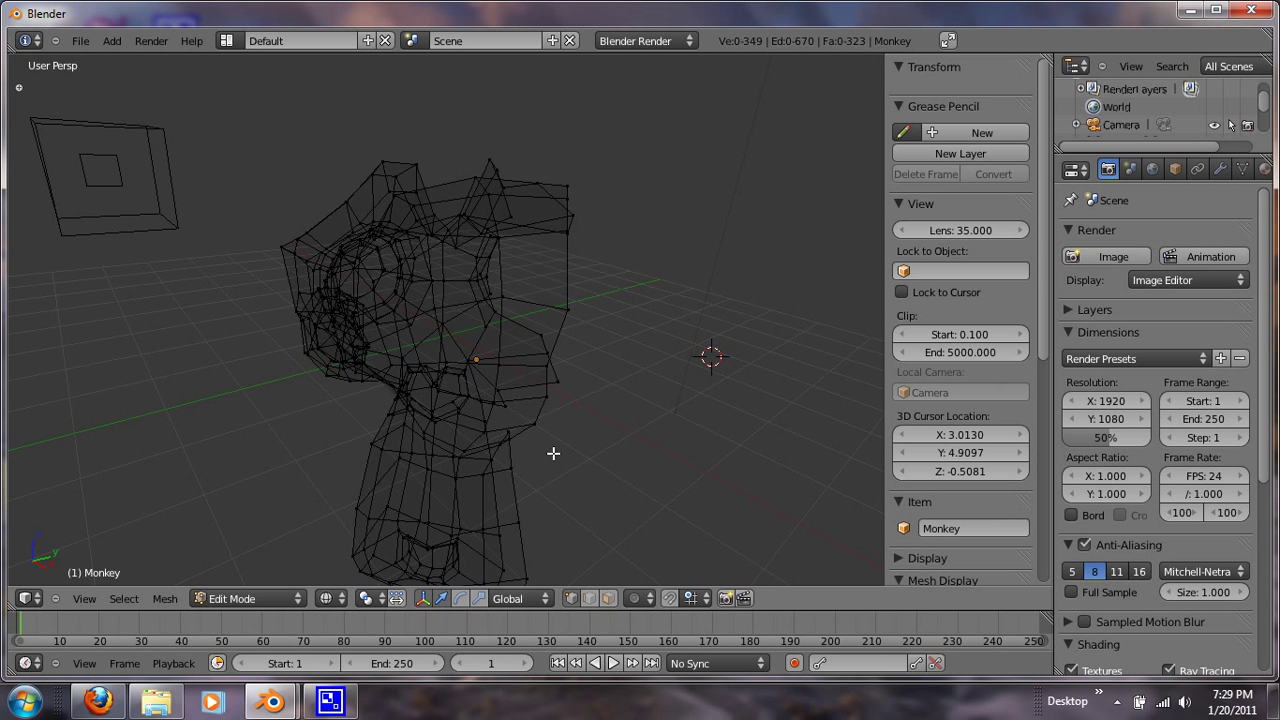
# - Restore the right half, switch to solid shading, and box-select the right eye and ear
pyautogui.hotkey('ctrl', 'z')
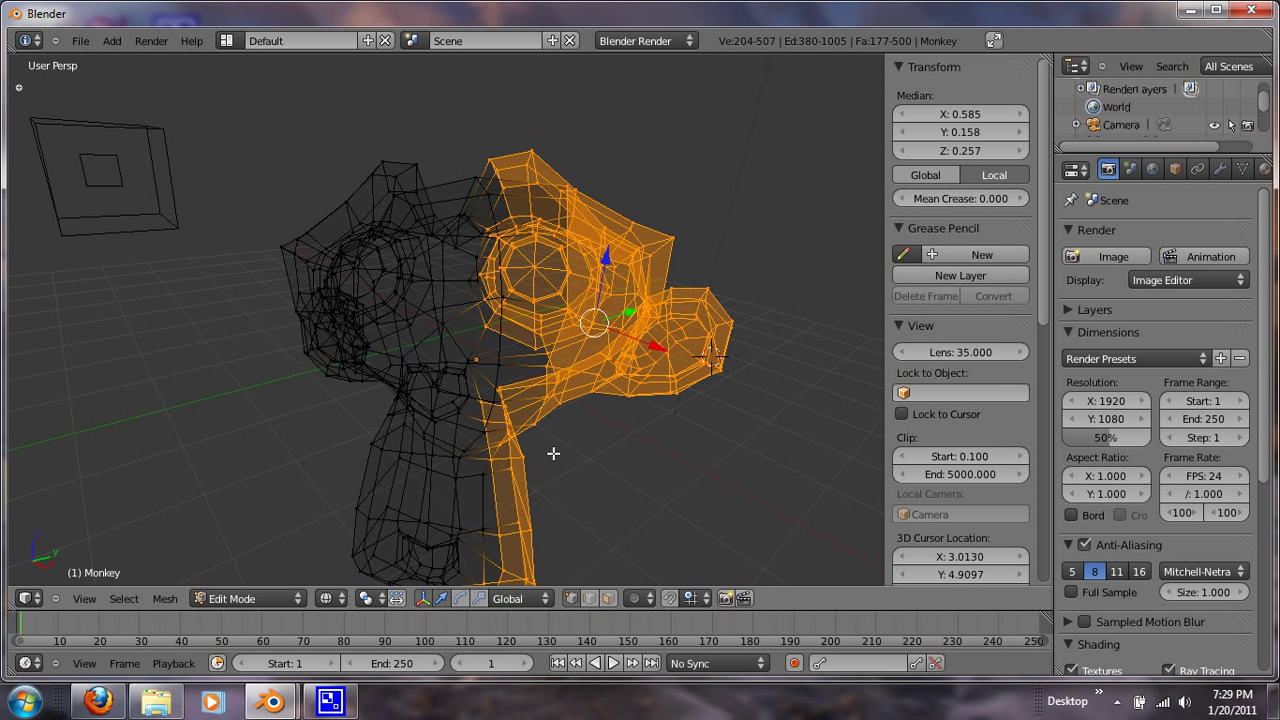
pyautogui.press('z')
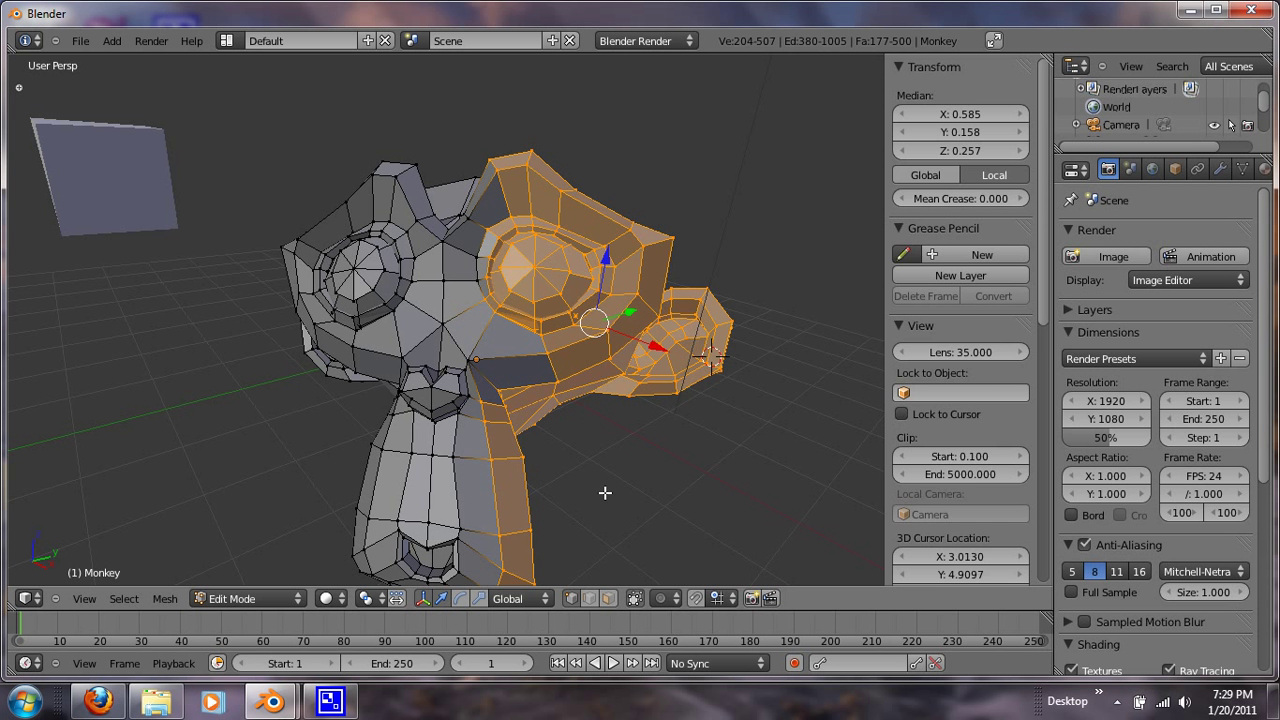
pyautogui.press('a')
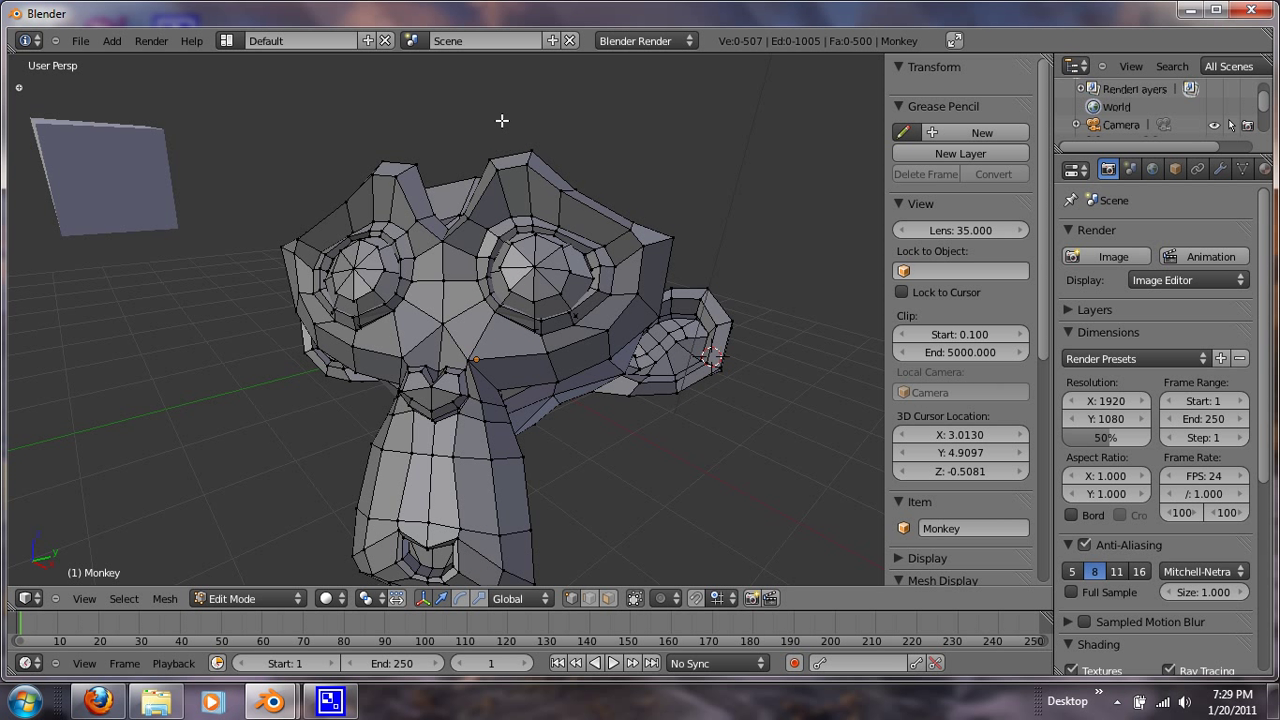
pyautogui.press('b')
pyautogui.moveTo(502, 76); pyautogui.dragTo(737, 641)
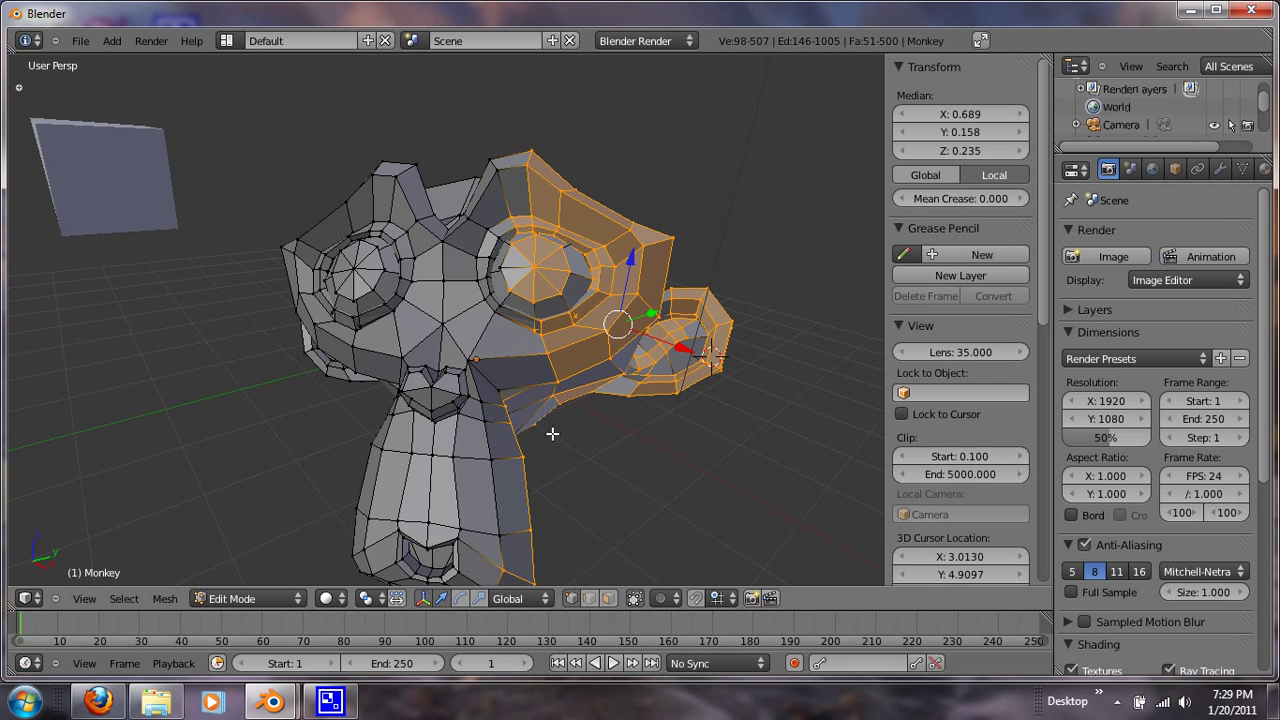
# - Delete the selected eye and ear faces and orbit to inspect the result
pyautogui.press('x')
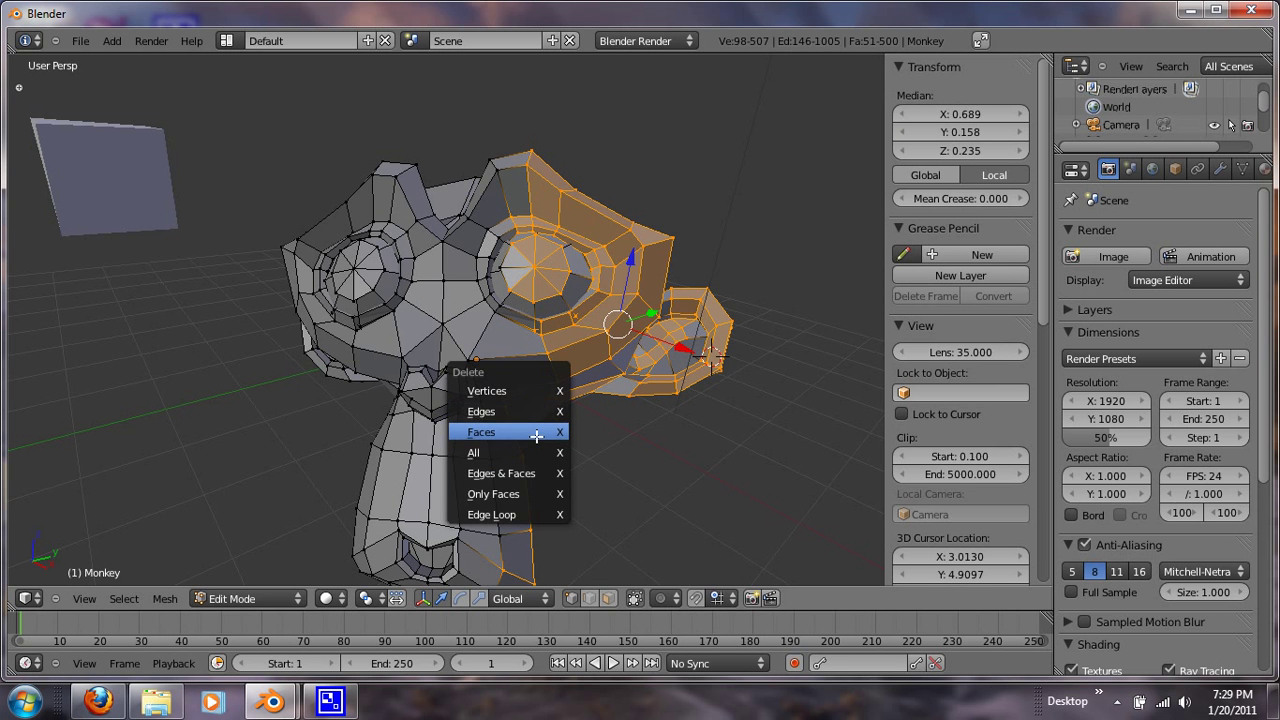
pyautogui.click(536, 432)
pyautogui.moveTo(712, 447)
pyautogui.mouseDown(button='middle')
pyautogui.moveTo(643, 406)
pyautogui.moveTo(406, 349)
pyautogui.moveTo(742, 436)
pyautogui.moveTo(690, 438)
pyautogui.mouseUp(button='middle')
pyautogui.moveTo(593, 434); pyautogui.dragTo(629, 466, button='middle')
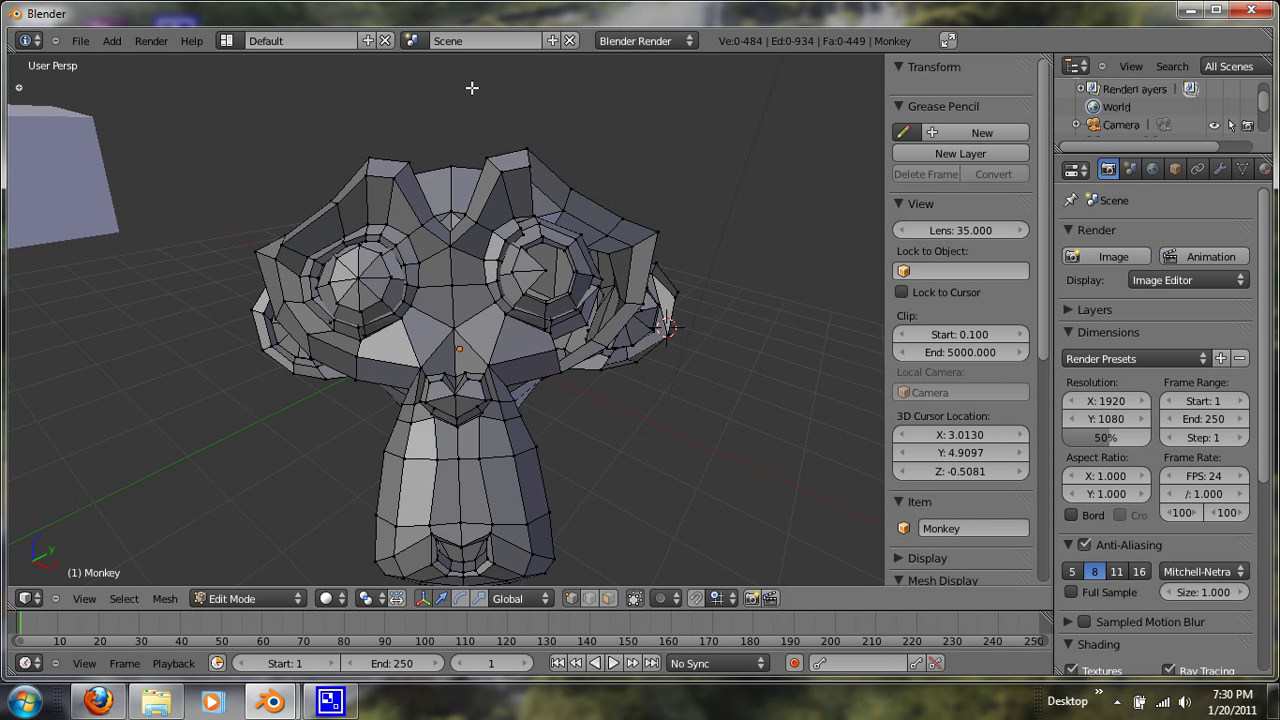
# - Undo the face deletion, deselect everything, and return to solid shading
pyautogui.hotkey('ctrl', 'z')
pyautogui.press('z')
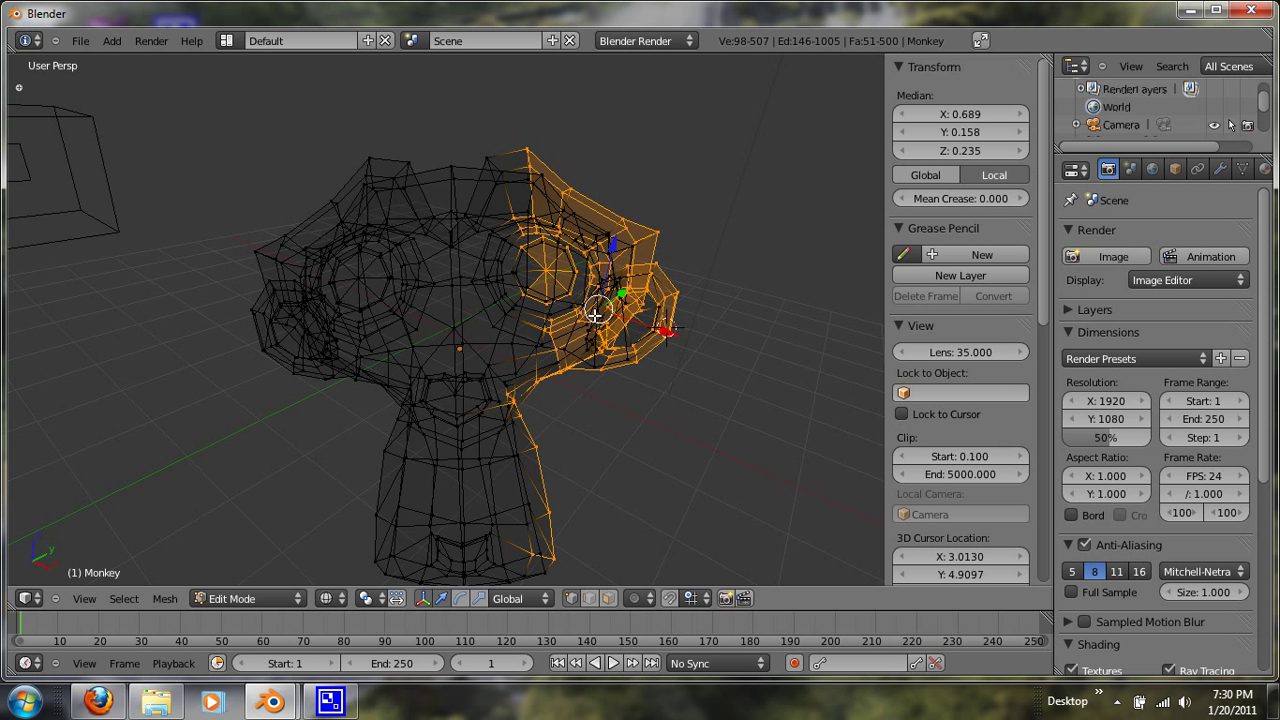
pyautogui.press('a')
pyautogui.press('z')
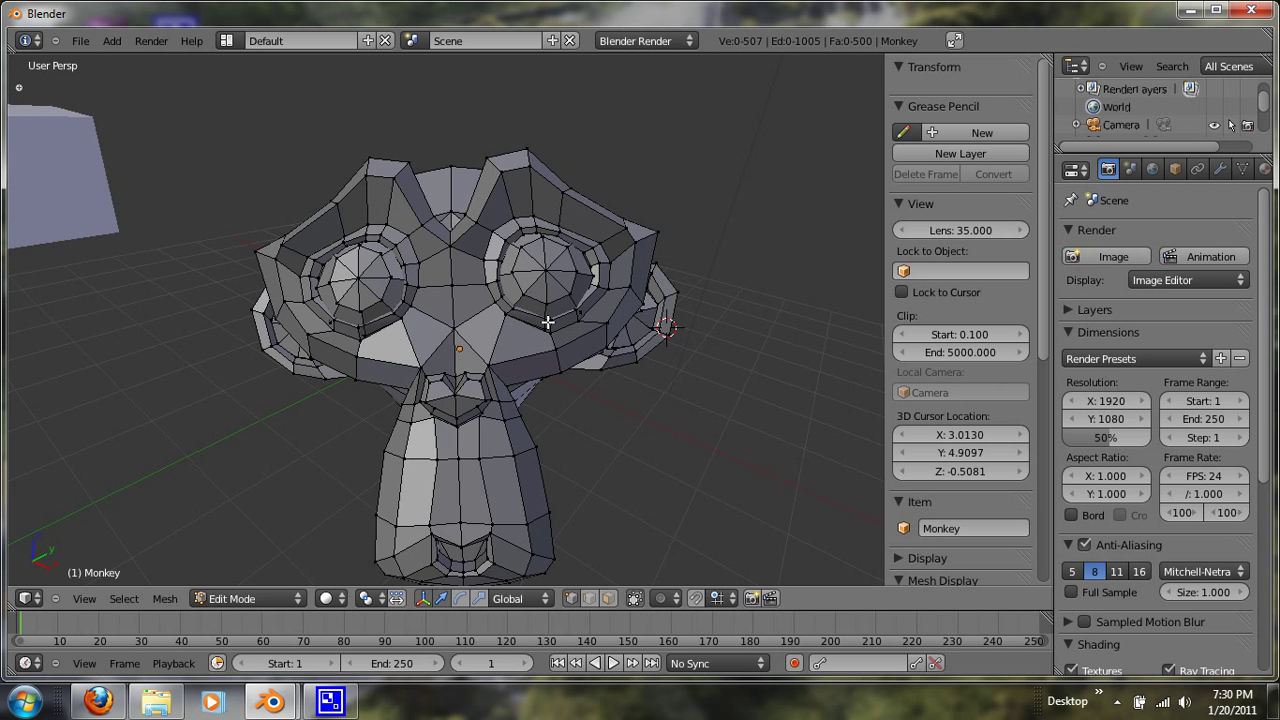
# - Orbit around the complete Monkey mesh, then bring the CamStudio recorder window forward
pyautogui.moveTo(548, 322); pyautogui.dragTo(522, 360, button='middle')
pyautogui.moveTo(397, 366); pyautogui.dragTo(470, 381, button='middle')
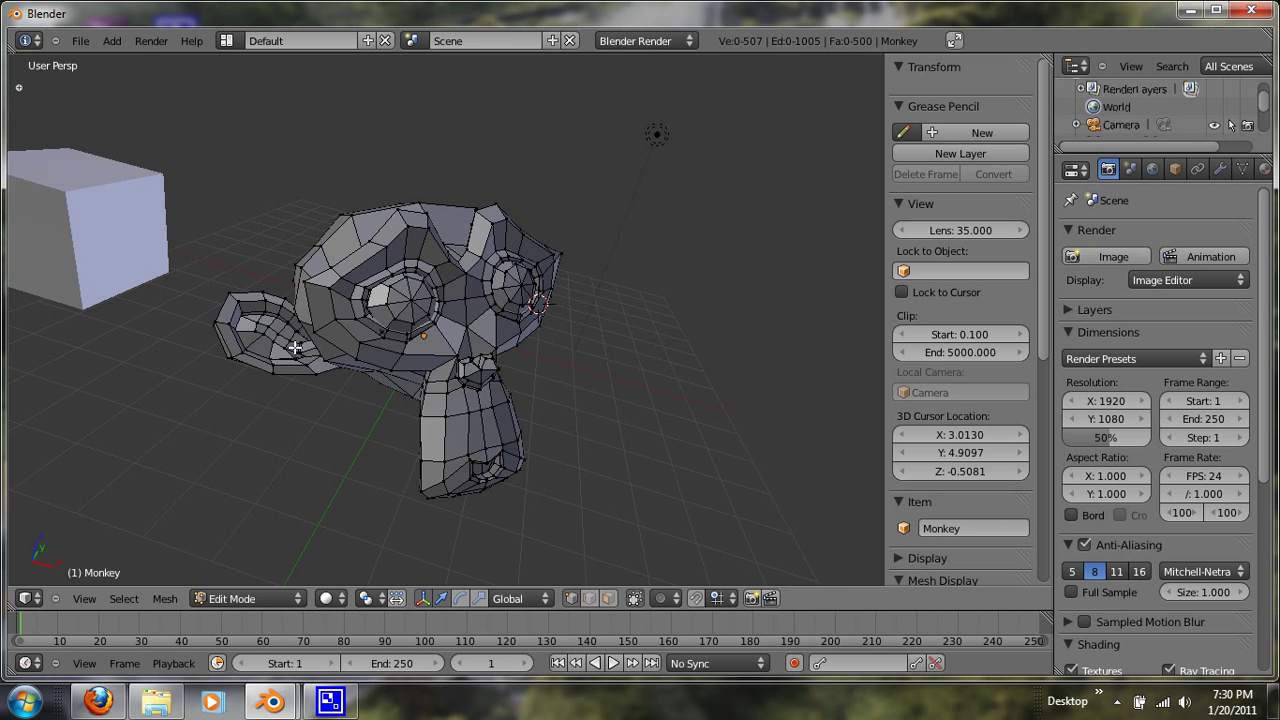
pyautogui.moveTo(188, 324); pyautogui.dragTo(163, 277, button='middle')
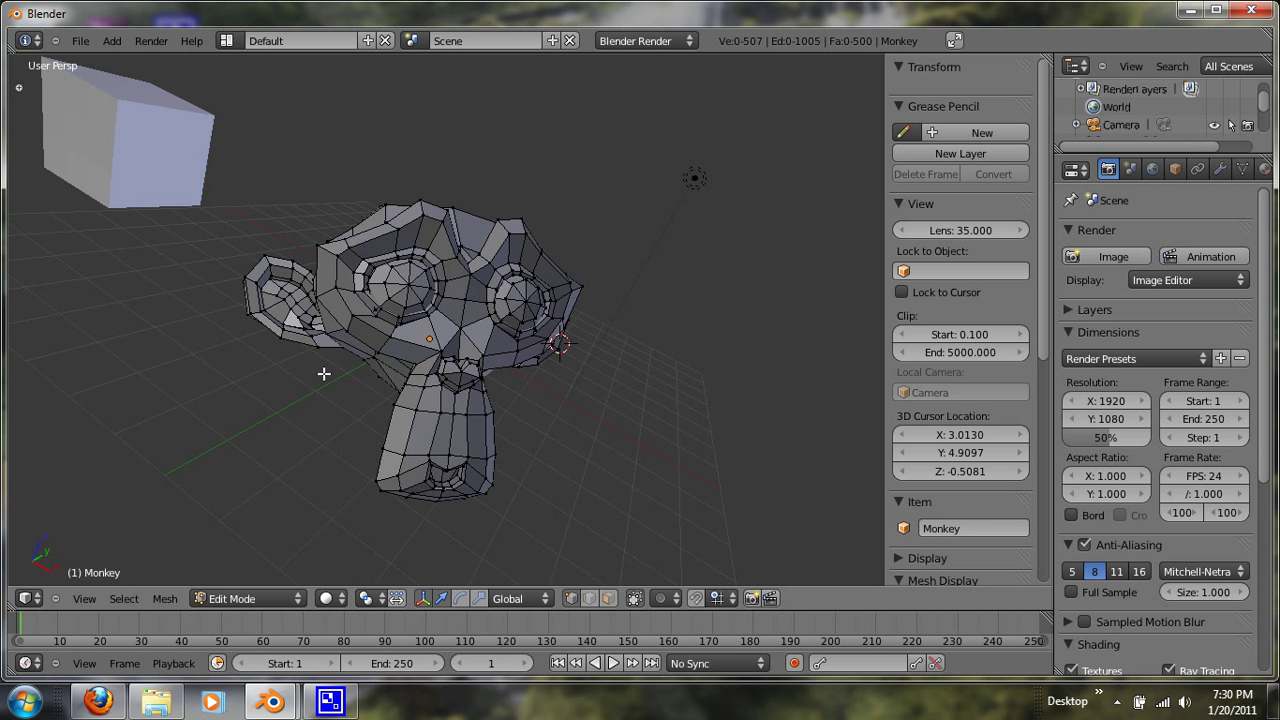
pyautogui.click(330, 698)
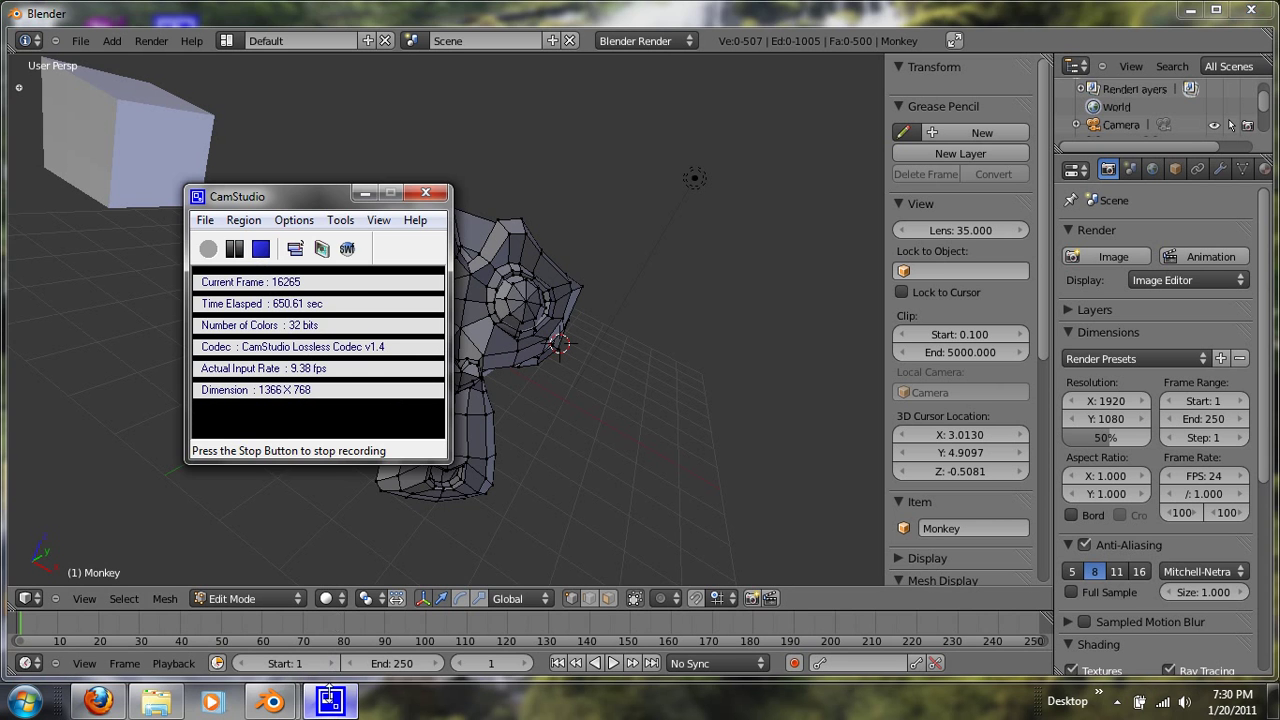